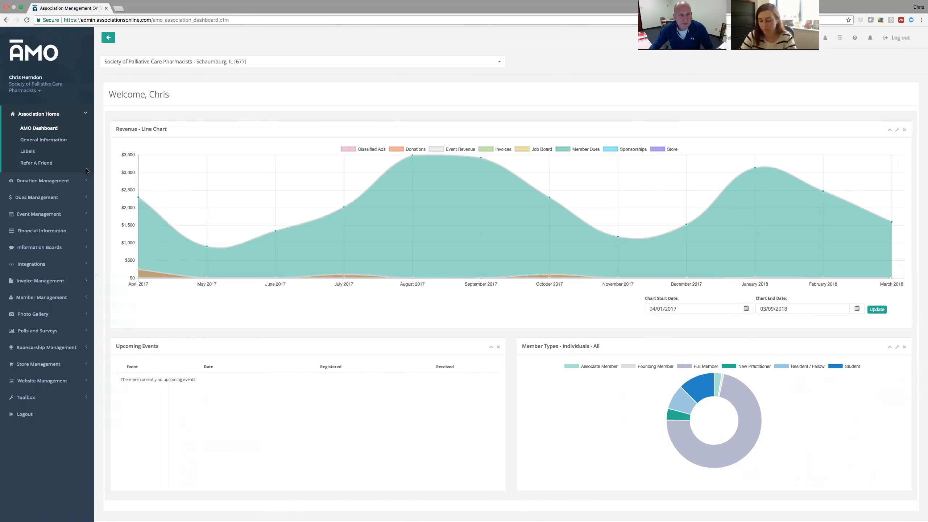
Collapse the Association Home submenu in the dashboard's left sidebar.
click(54, 115)
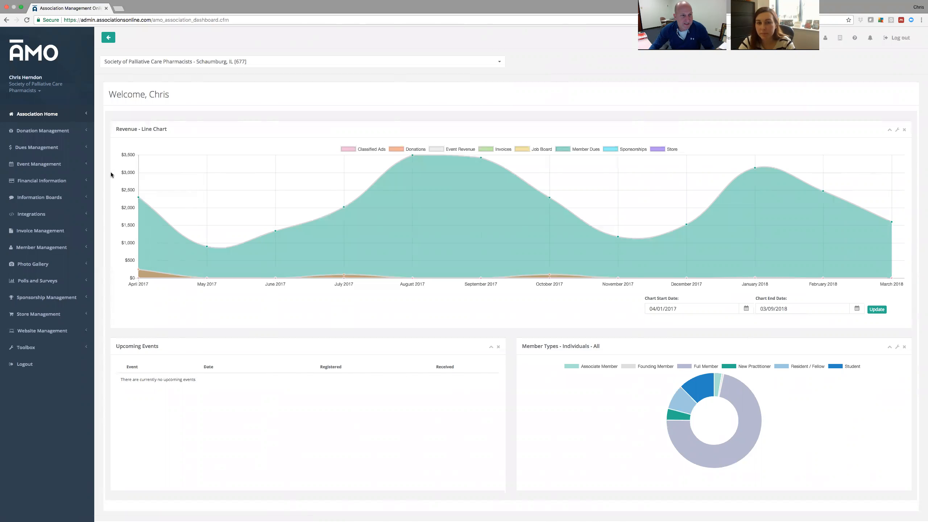
Browse the Donation, Dues and Information Boards menus, folding Dues and Information Boards back up.
click(85, 131)
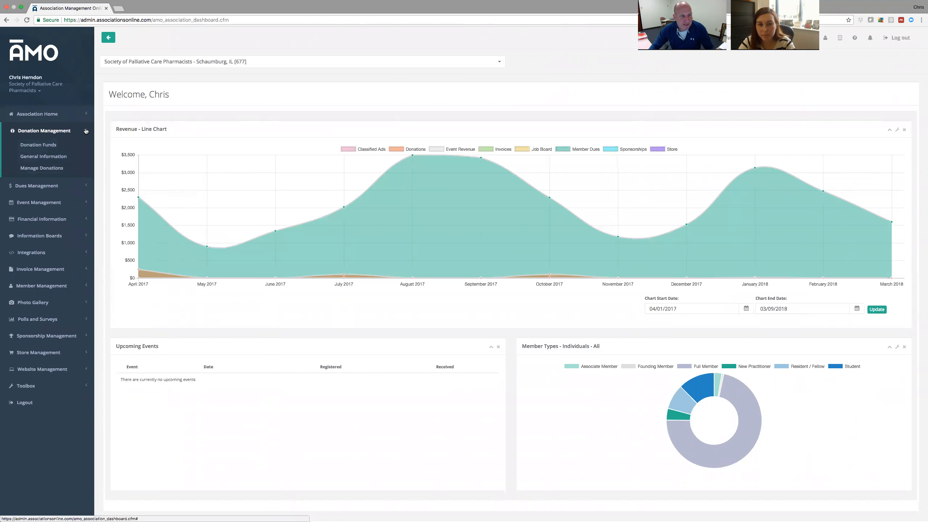
click(86, 146)
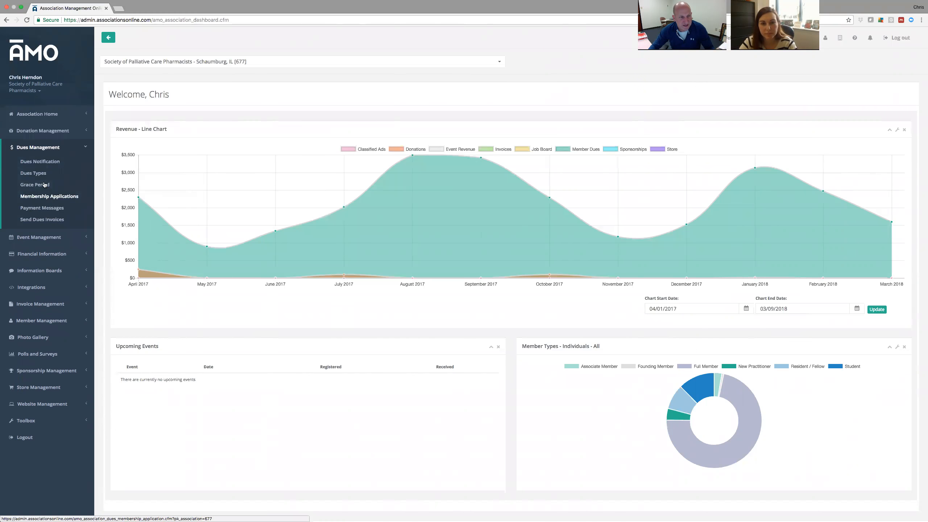
click(84, 147)
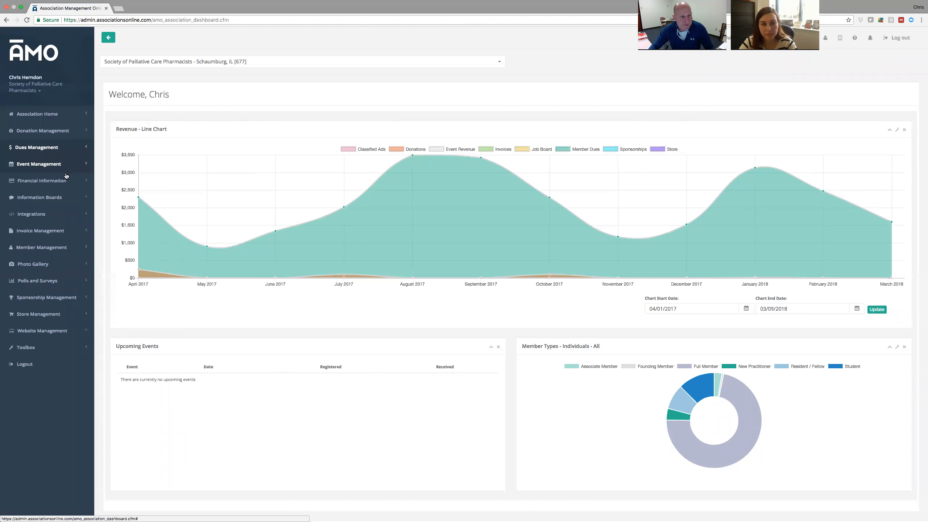
click(87, 198)
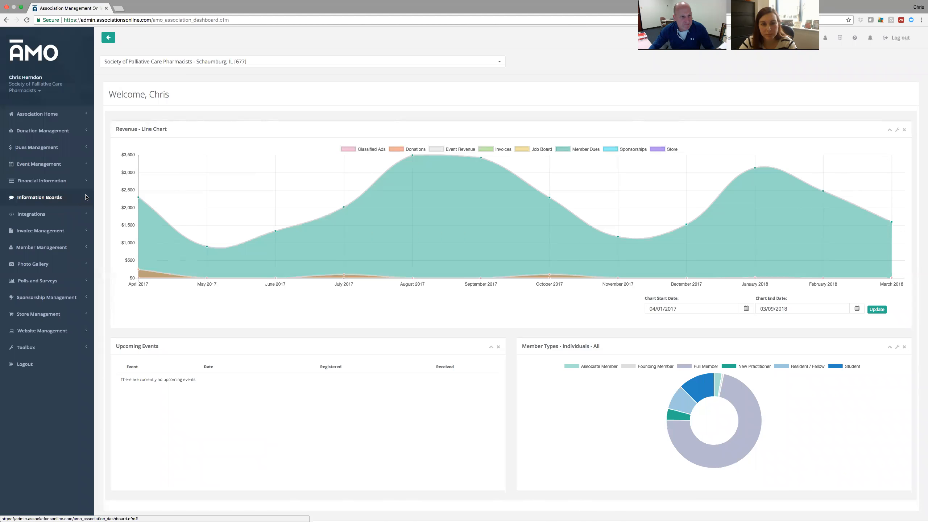
click(82, 197)
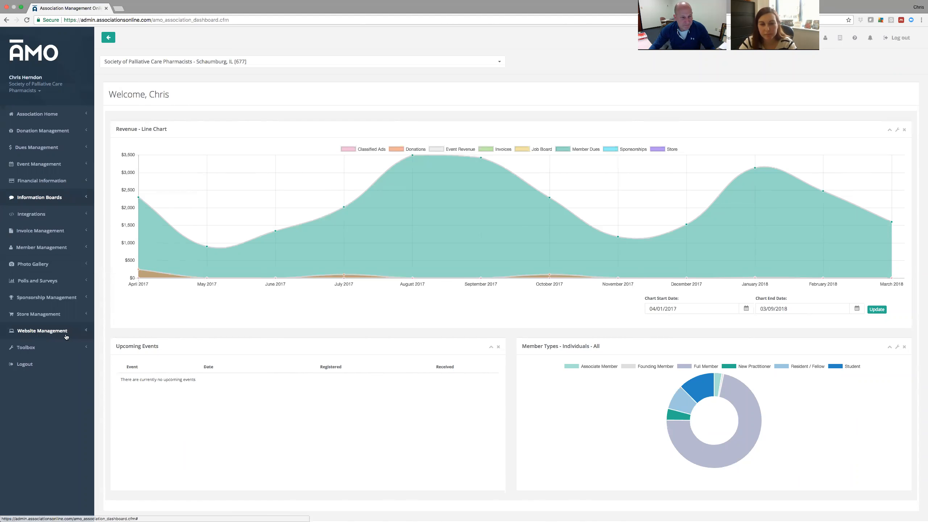
Expand Website Management to show Announcements, Documents, Forms and Webpages.
click(39, 336)
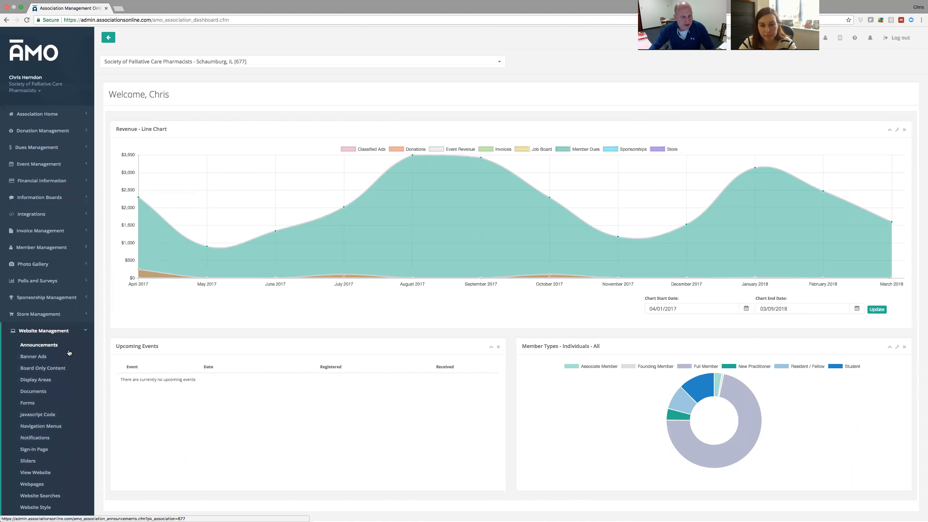
scroll(68, 355, down, 1)
scroll(68, 354, up, 1)
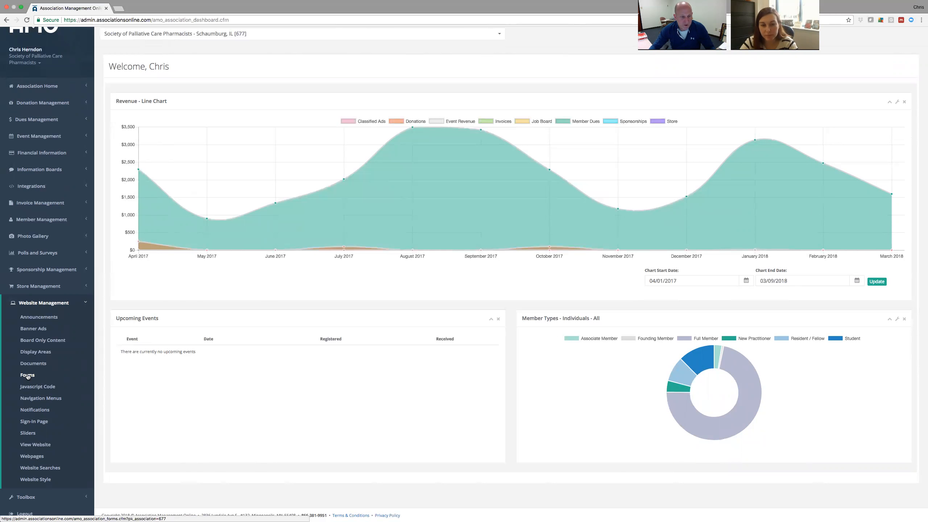
Go to Website Management > Forms and start a new form with Add A New Form.
click(28, 376)
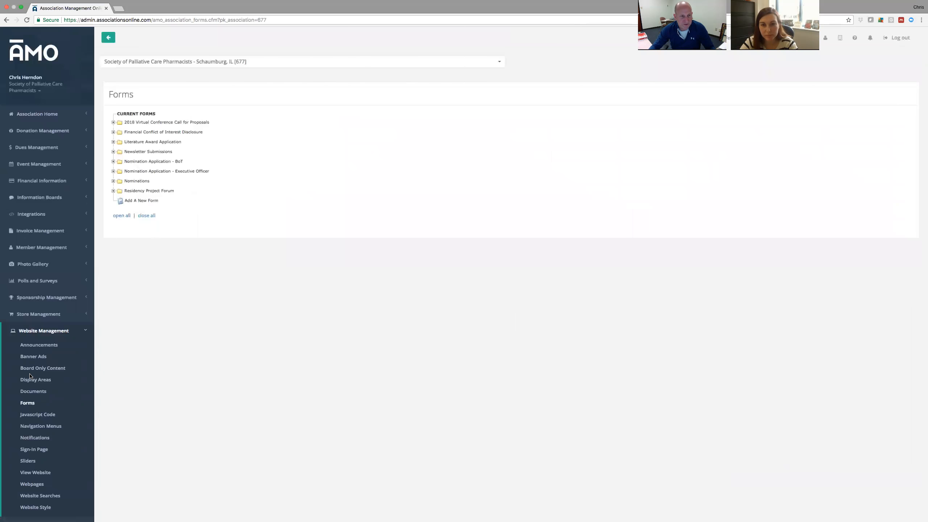
scroll(73, 384, down, 2)
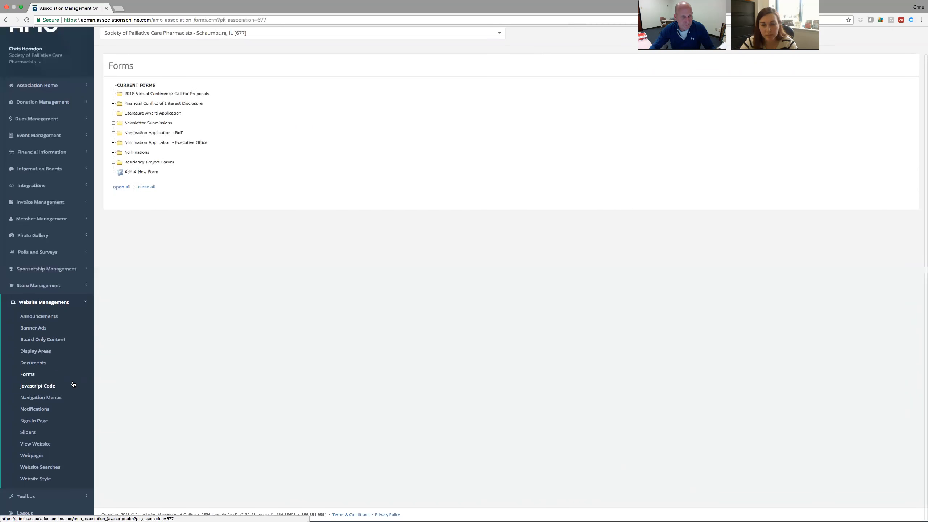
click(144, 174)
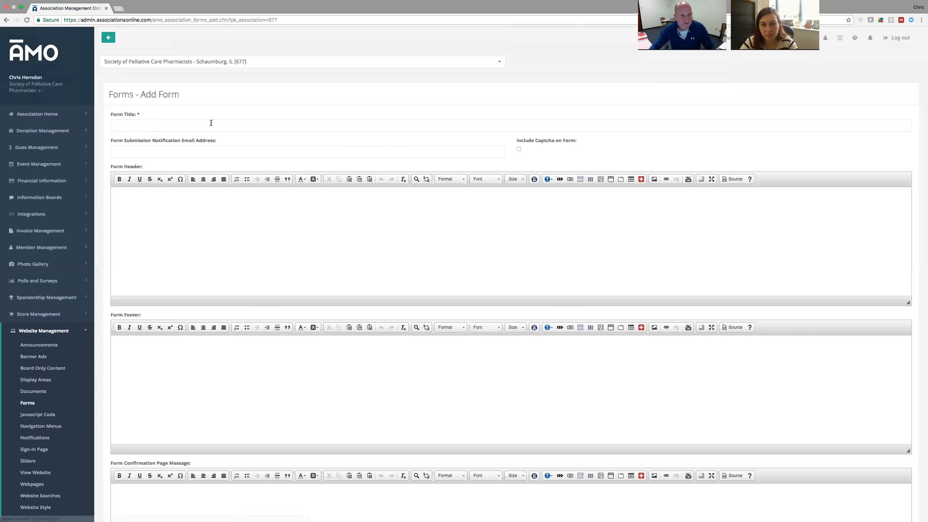
Title the form 'Learner's Resource Toolkit Submission' and enter the notification e-mail address.
click(211, 123)
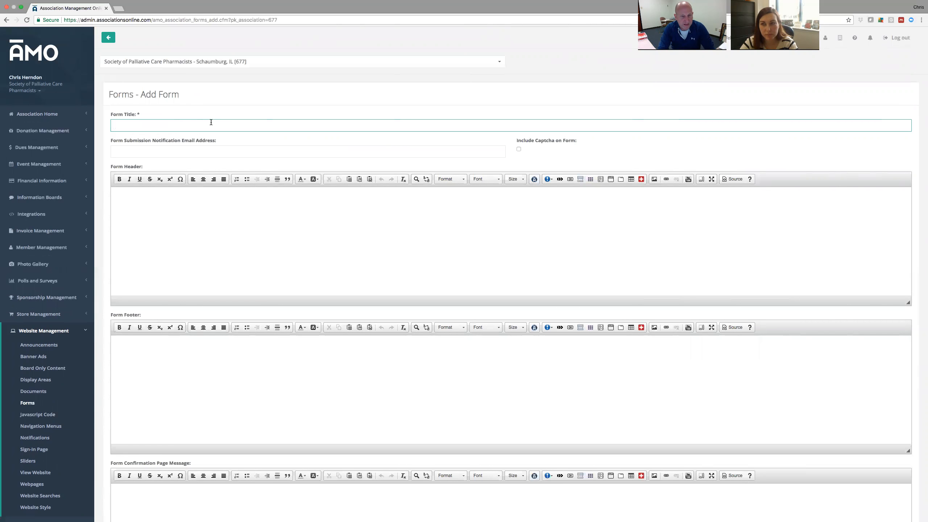
text(L)
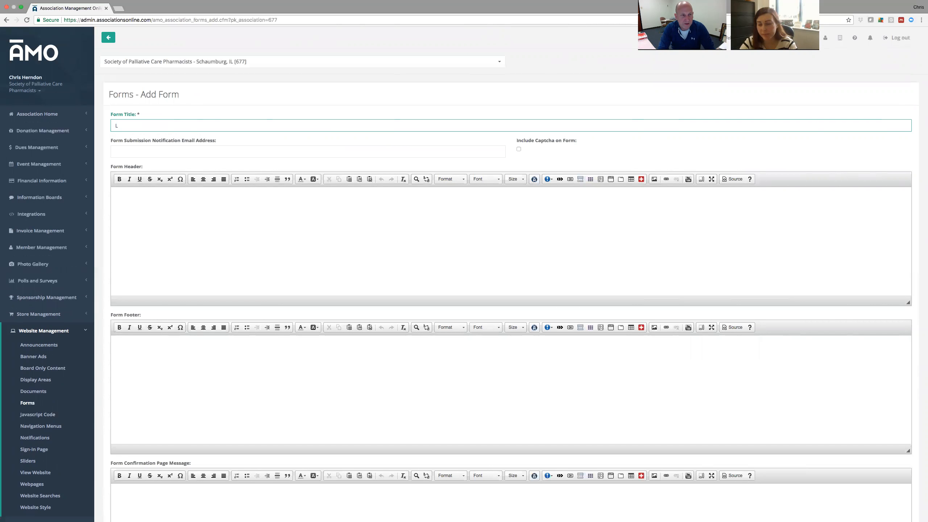
text(ear)
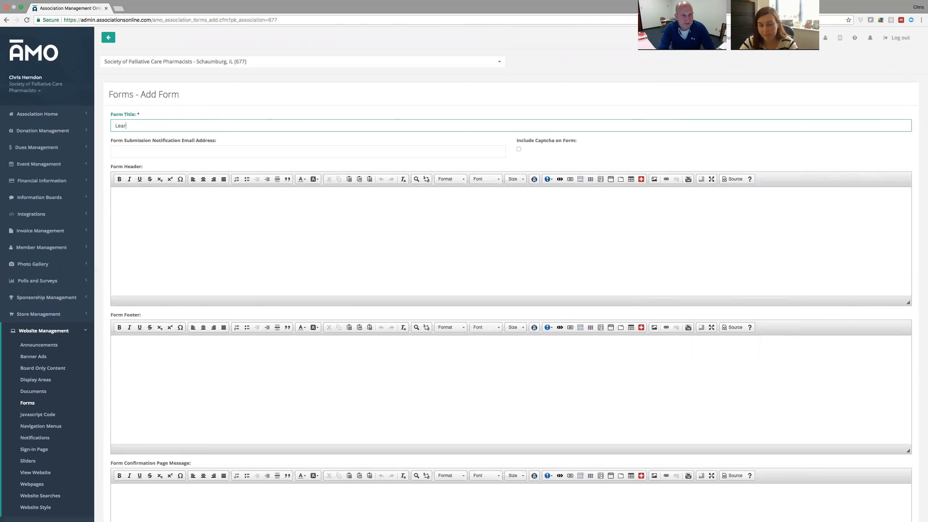
text(ner's Resource Toolkit Submission)
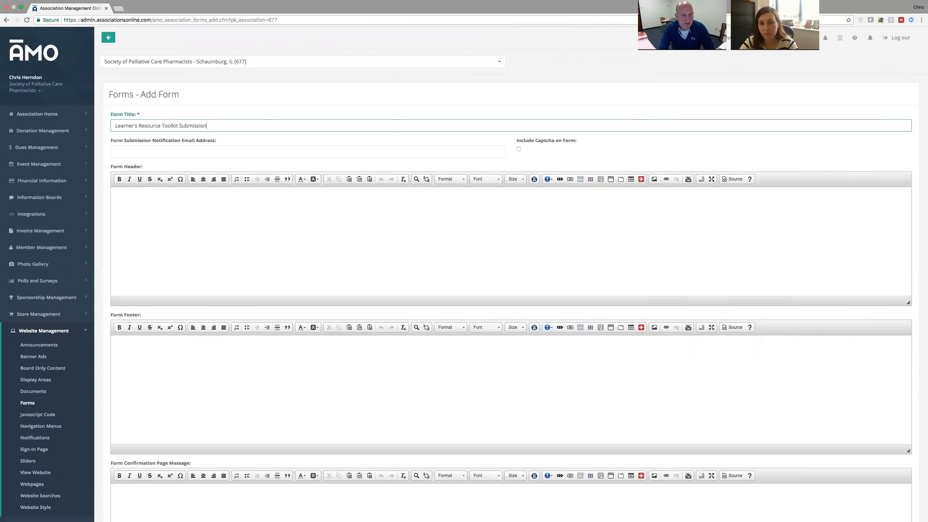
click(241, 151)
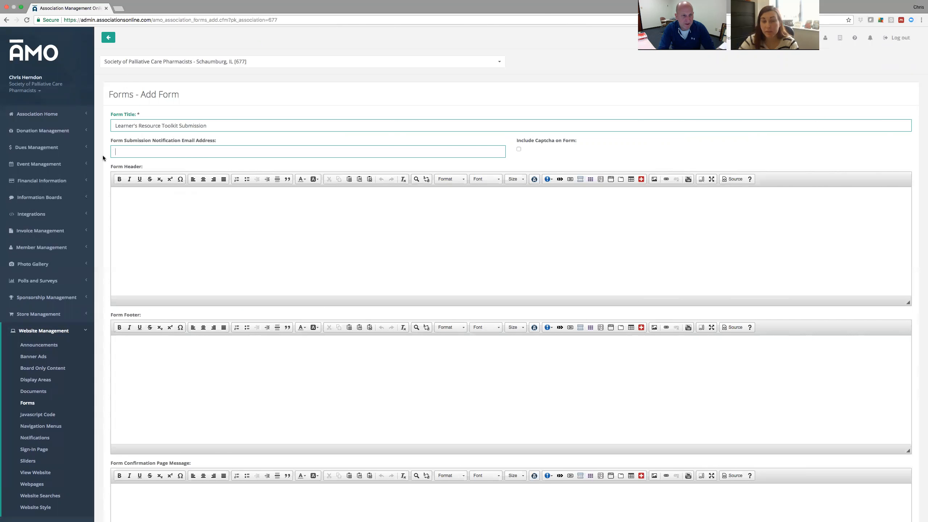
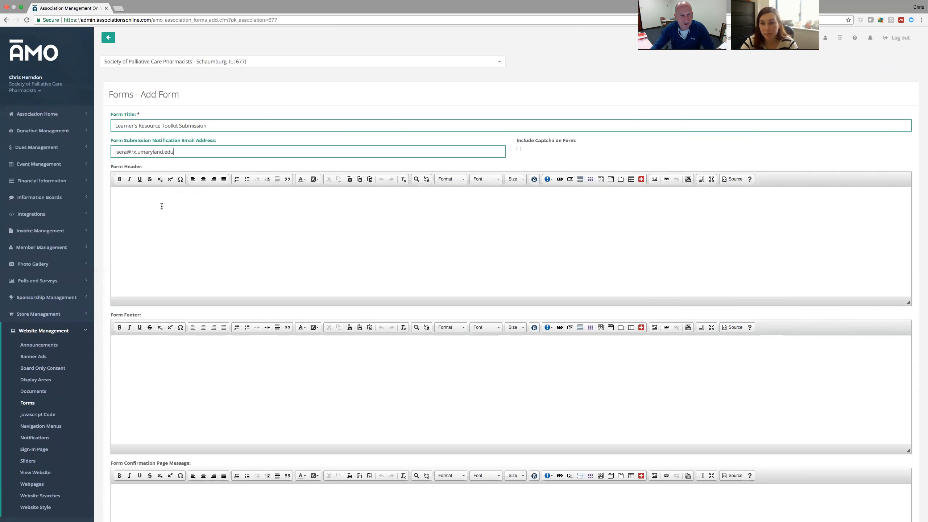
Write a header inviting SPCP members to submit guidelines, review articles, protocols and policies, sized 18.
click(177, 195)
text(SPCP()
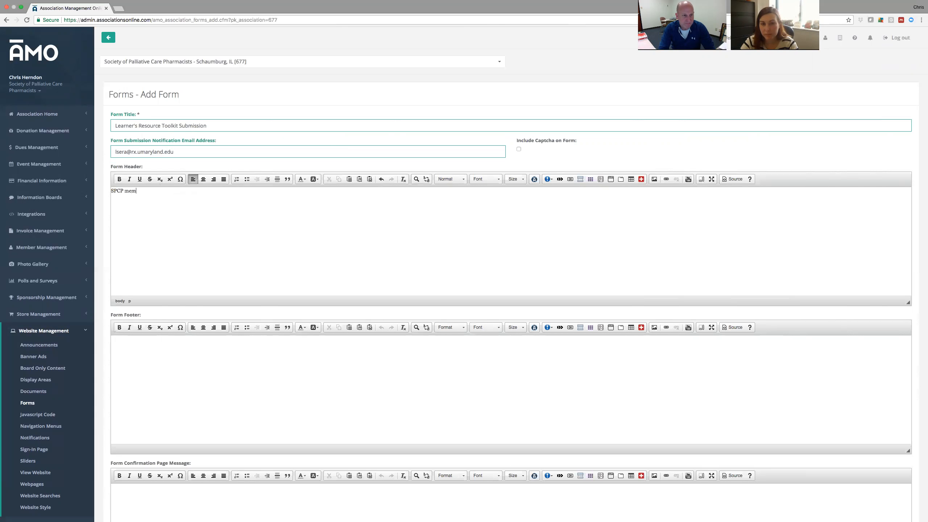
text(members, please consider submitting important guidelines,)
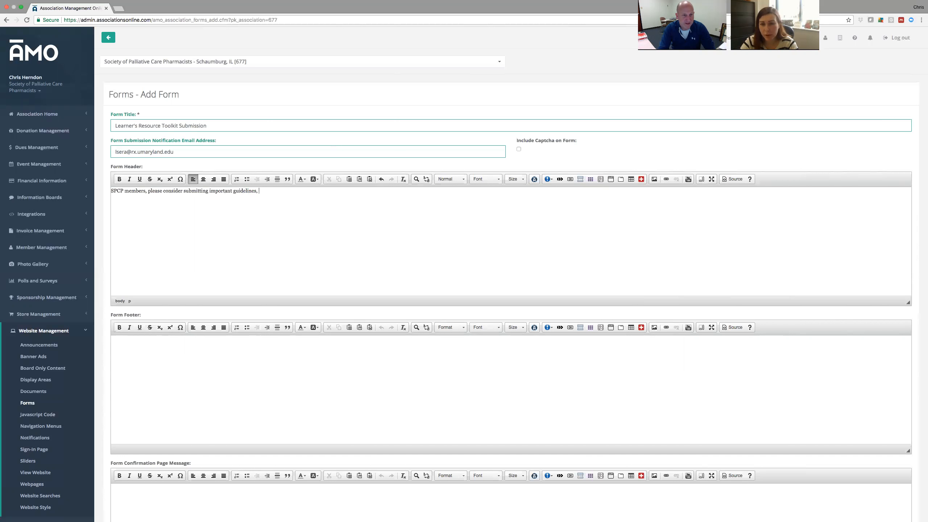
text(review articles, protocols,)
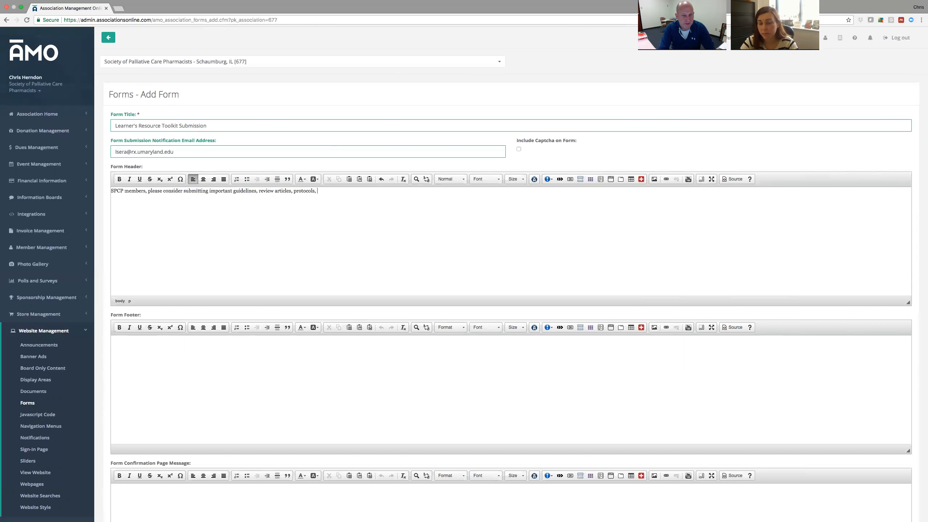
text( policies)
text(, etc for inclusion in the toolkit.)
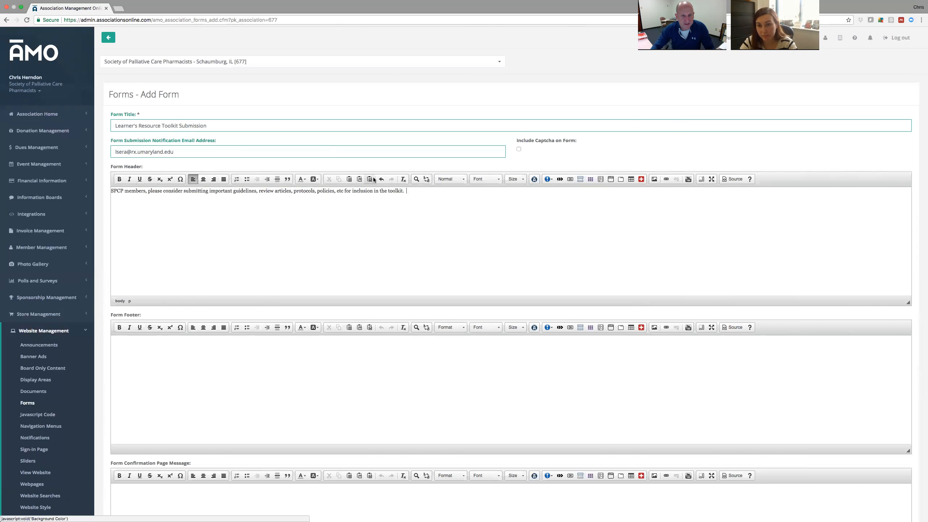
drag(410, 190, 103, 190)
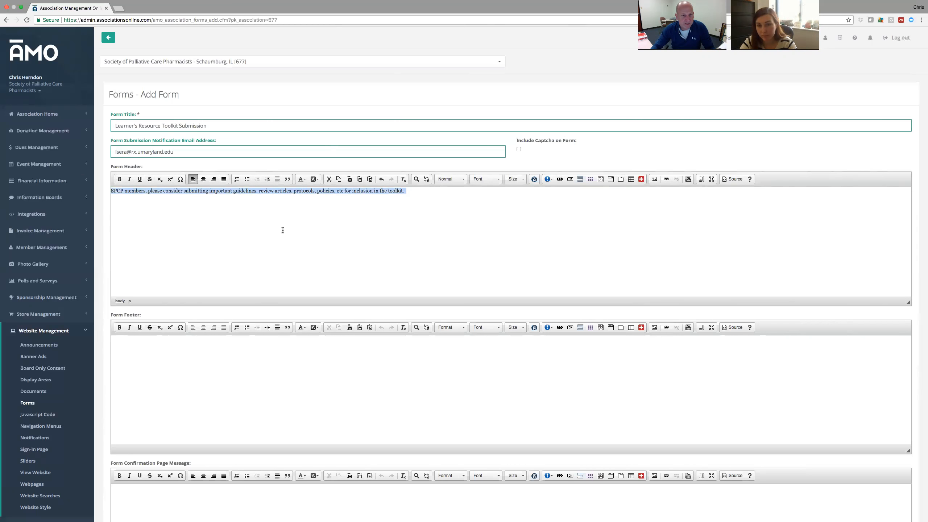
click(523, 179)
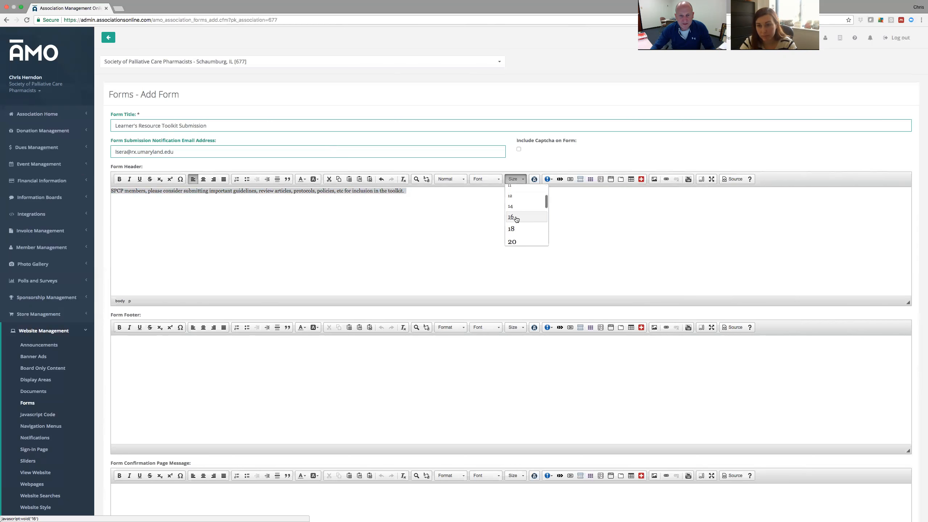
click(519, 216)
click(526, 179)
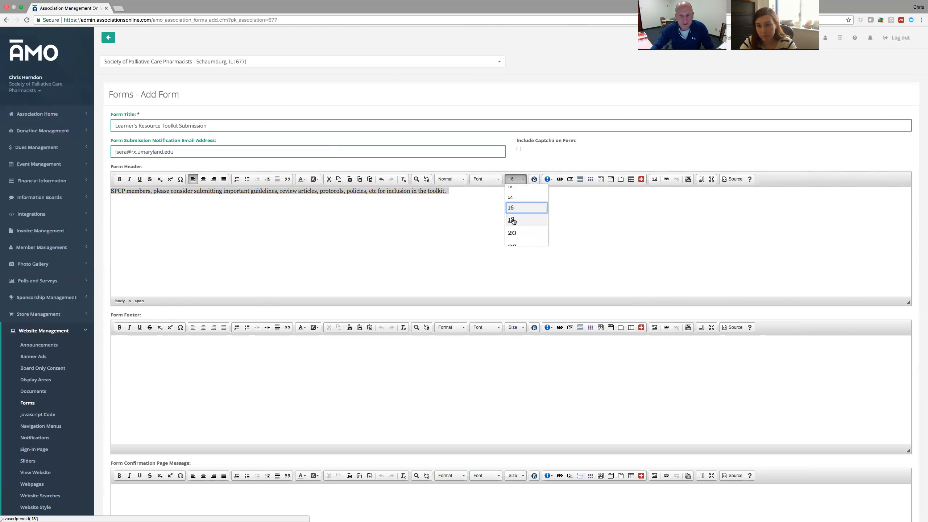
click(526, 234)
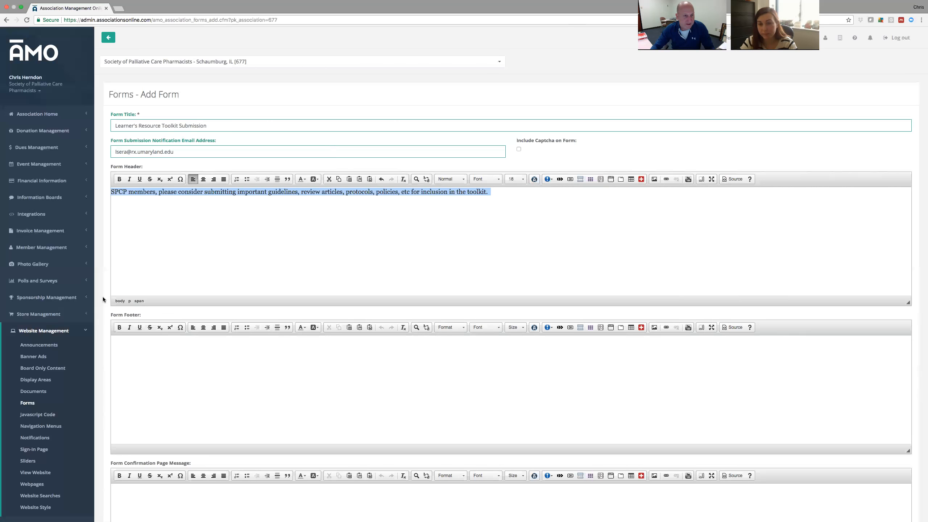
scroll(103, 297, down, 5)
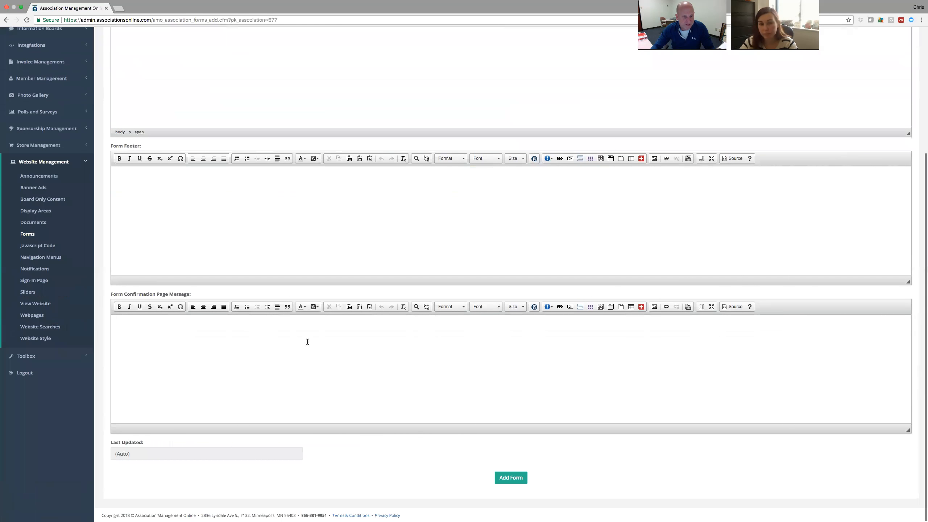
Set the confirmation message 'Thank you for your submission' at size 18 and save the form.
click(307, 333)
text(Tha)
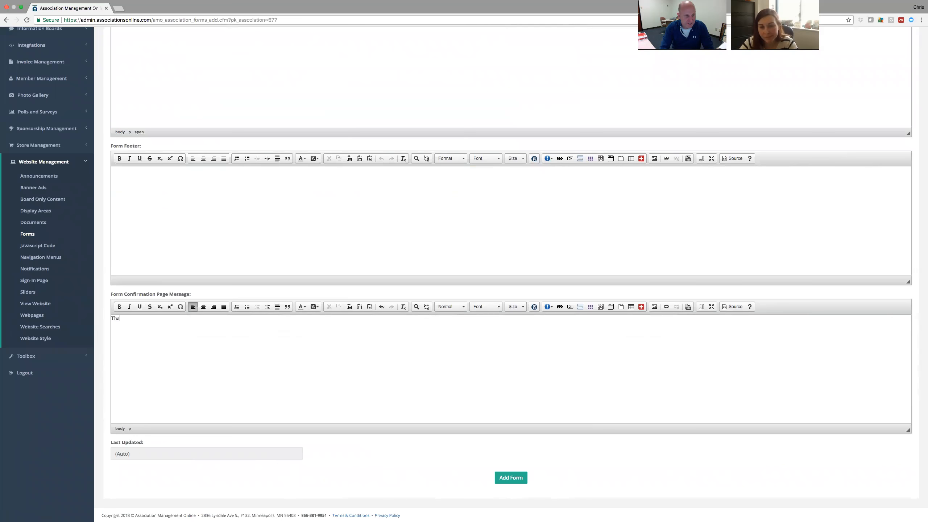
text(nk you for your submission.)
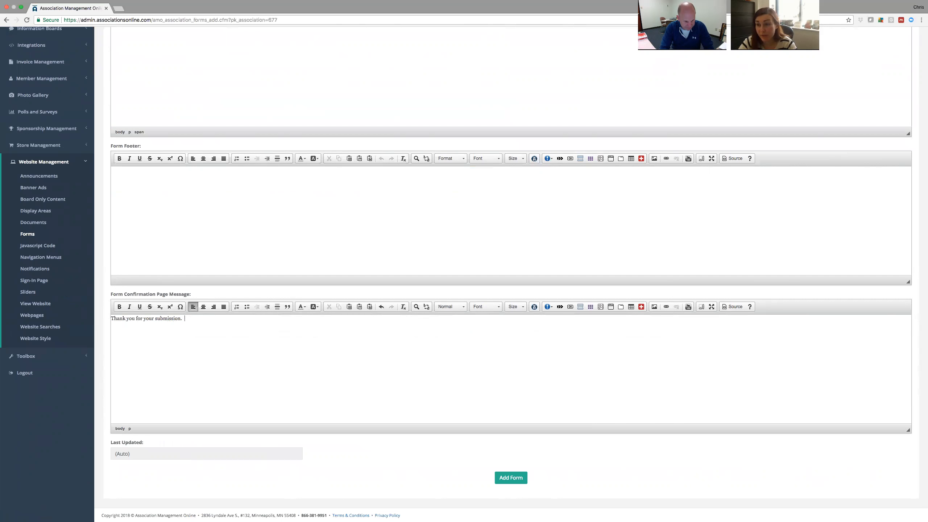
drag(185, 319, 111, 318)
click(515, 306)
scroll(524, 347, up, 1)
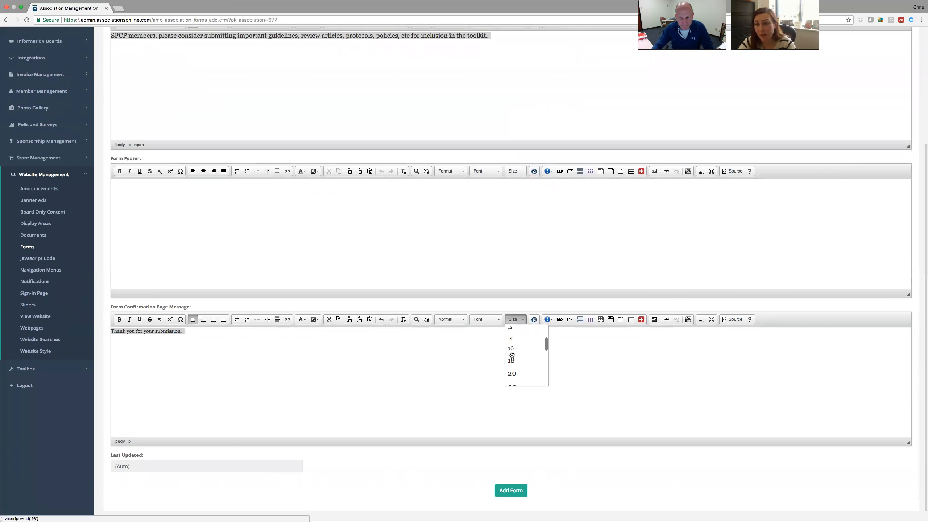
click(517, 359)
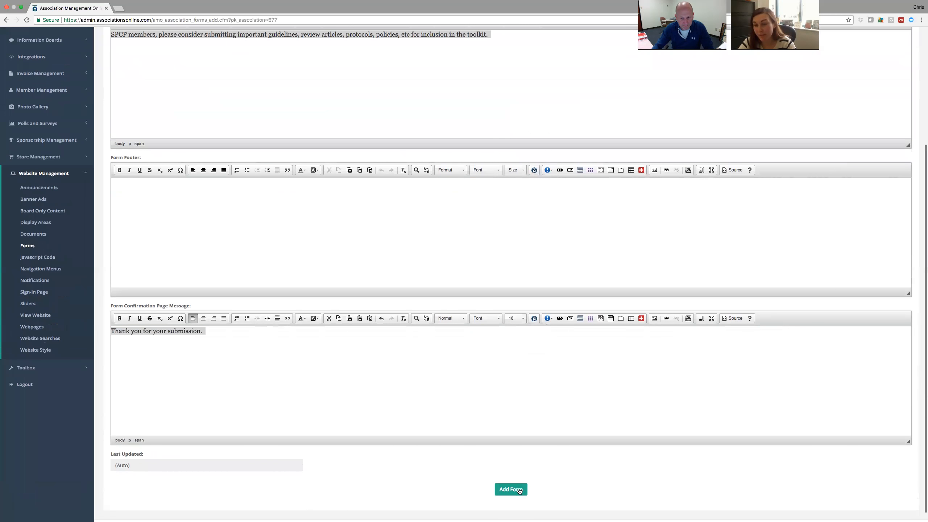
click(519, 490)
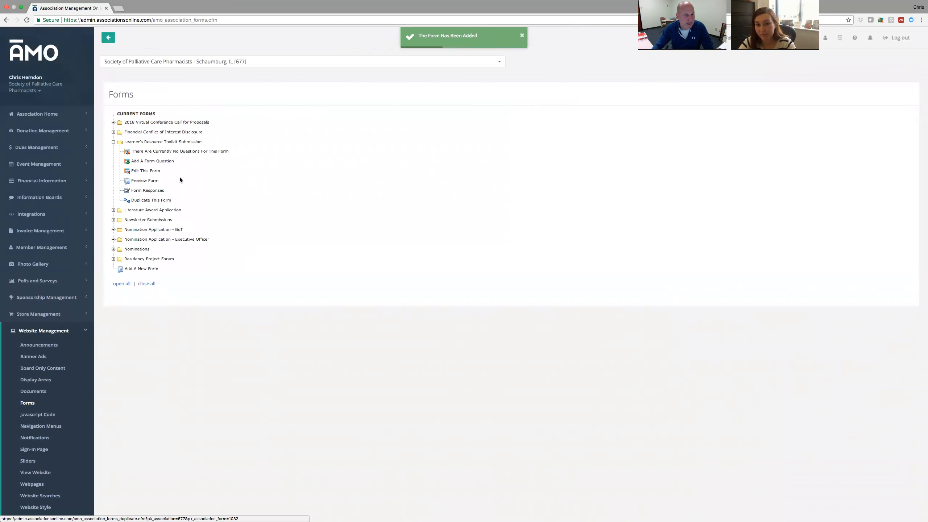
Re-expand the Learner's Resource Toolkit Submission folder and start adding form question 1.
click(113, 142)
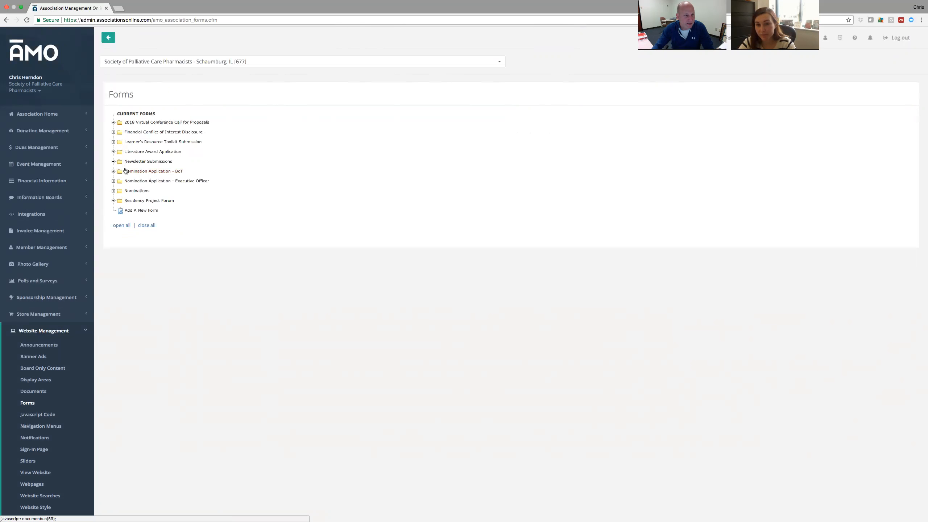
click(151, 143)
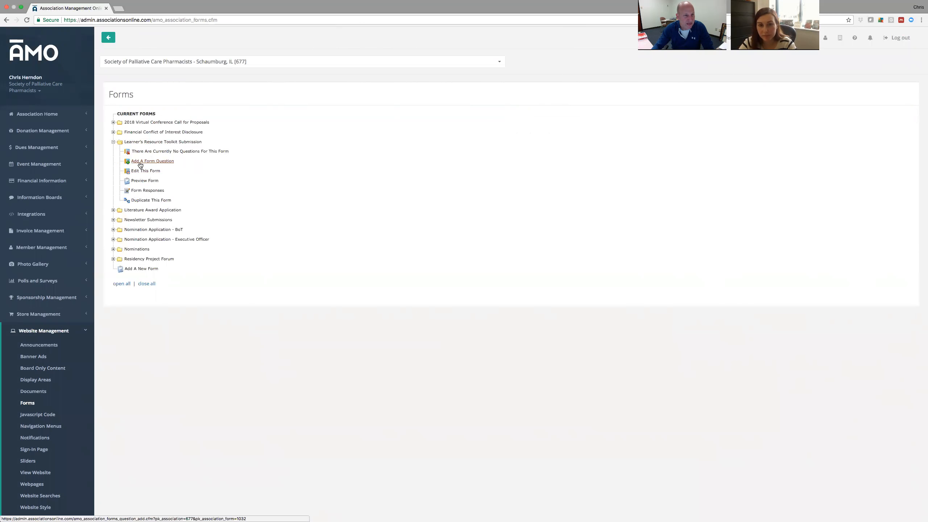
click(154, 163)
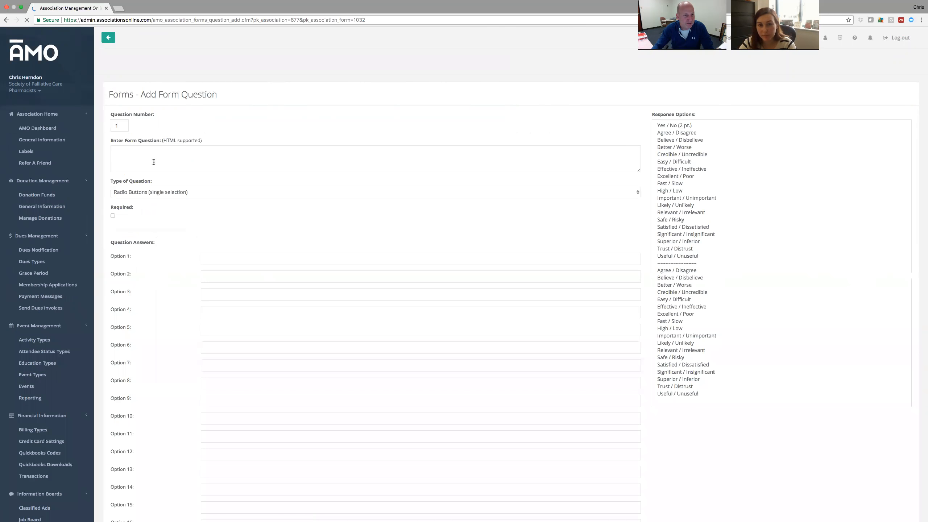
Add a required File Upload question asking for the Learner Resource Toolkit submission file.
click(210, 153)
text(Please upload in .docx or)
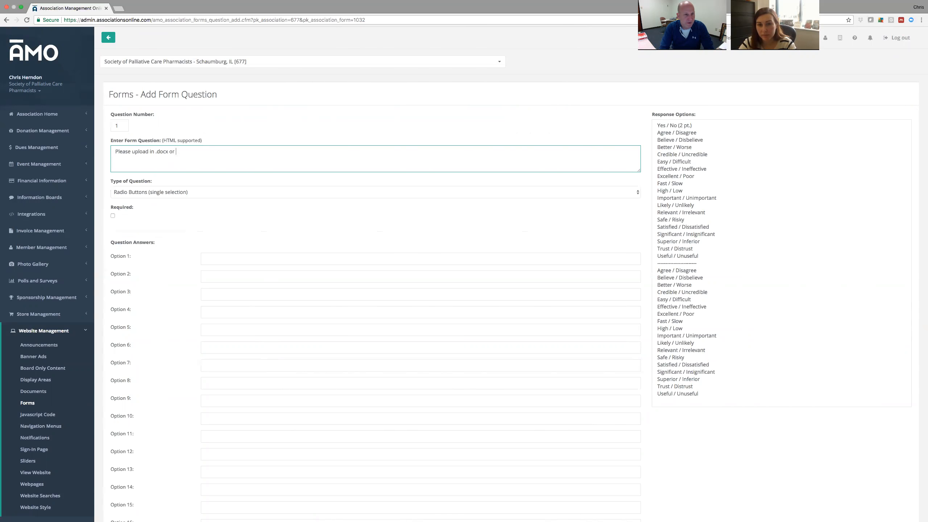
text(file format your submission for the Learne)
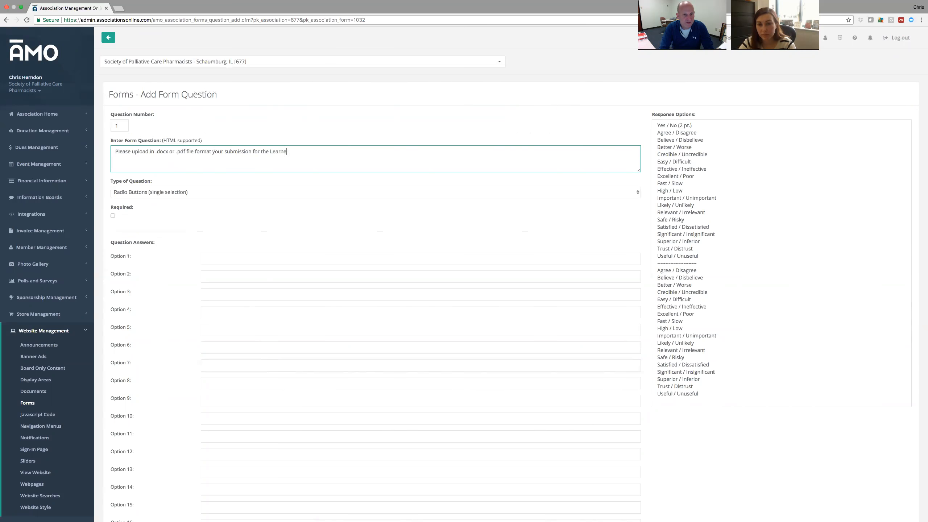
text(r Resource Toolkit)
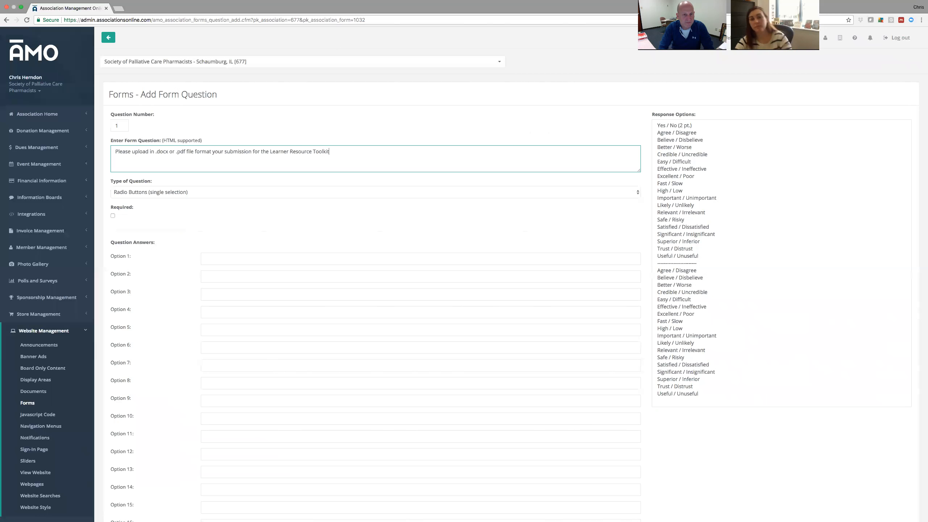
click(289, 192)
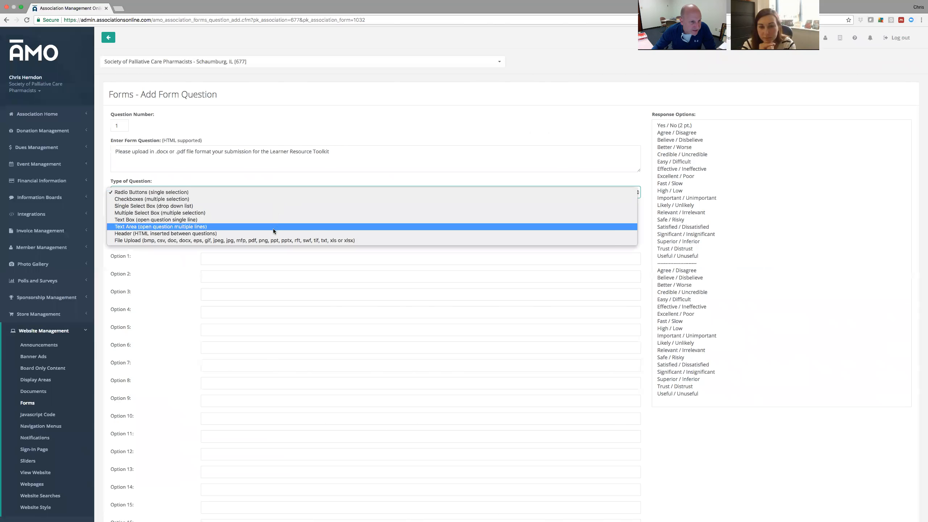
click(273, 240)
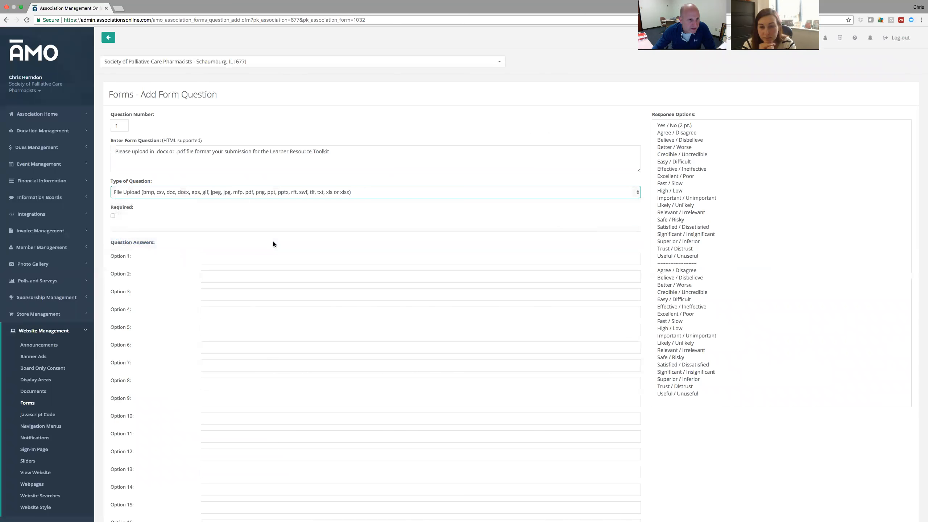
click(112, 216)
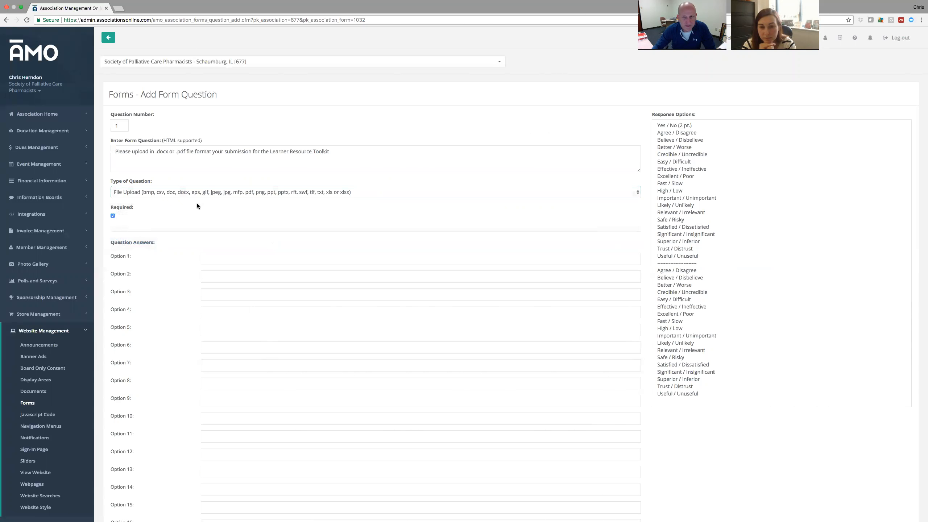
scroll(176, 285, down, 10)
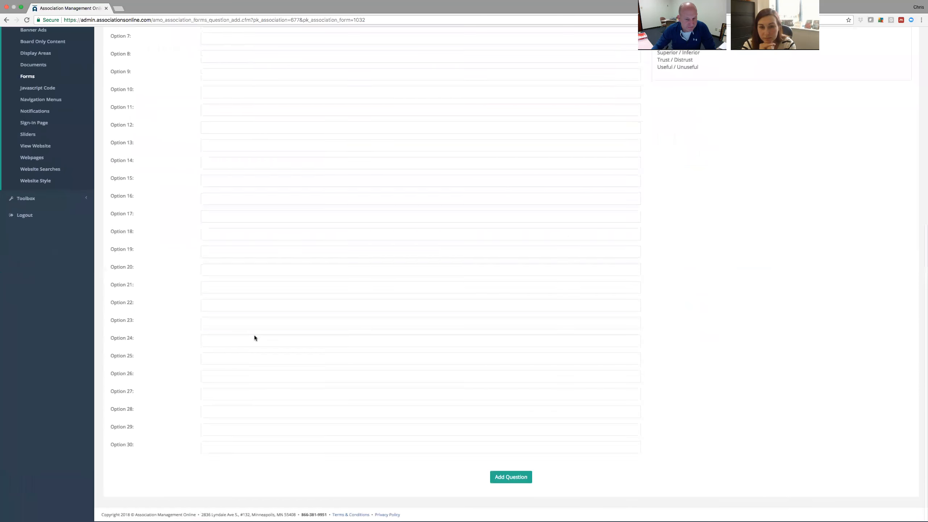
click(513, 478)
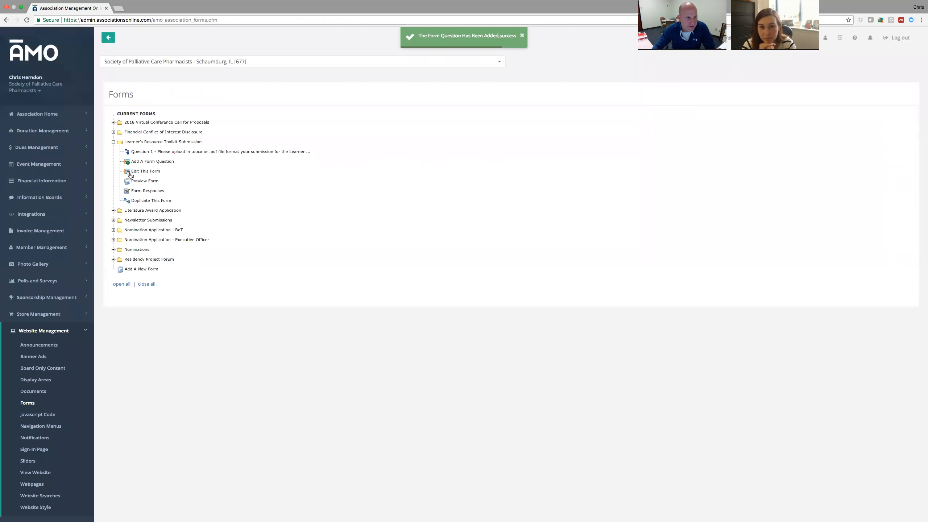
Collapse the toolkit form's items and the Website Management sidebar section.
click(113, 141)
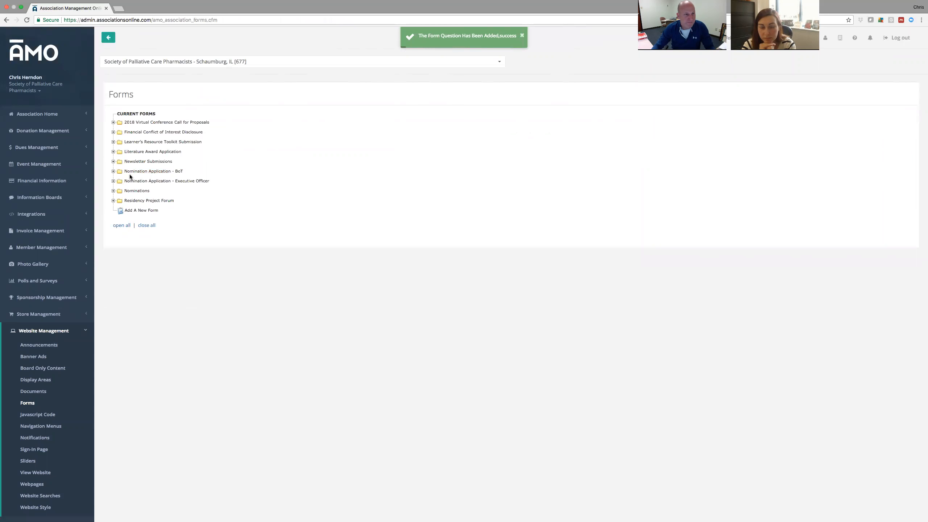
scroll(48, 420, down, 2)
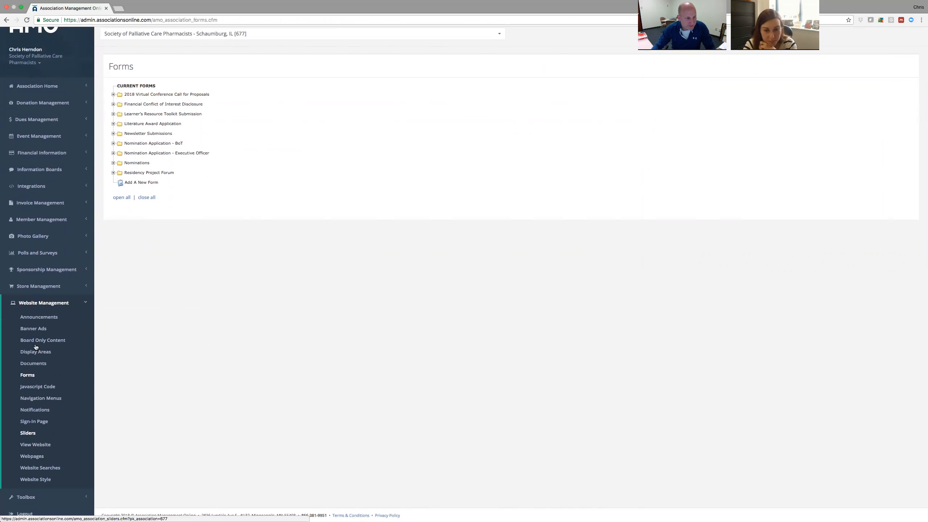
click(58, 304)
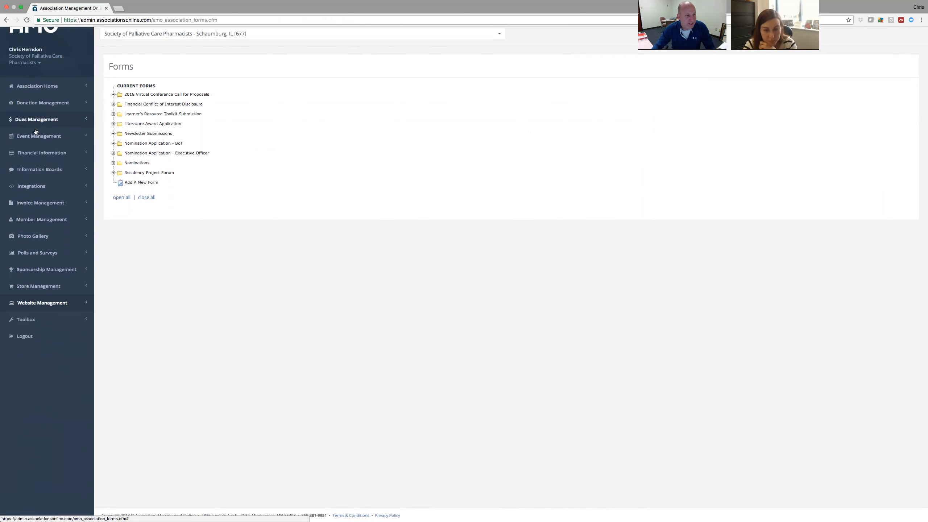
Re-expand Website Management and open the Webpages list.
click(52, 304)
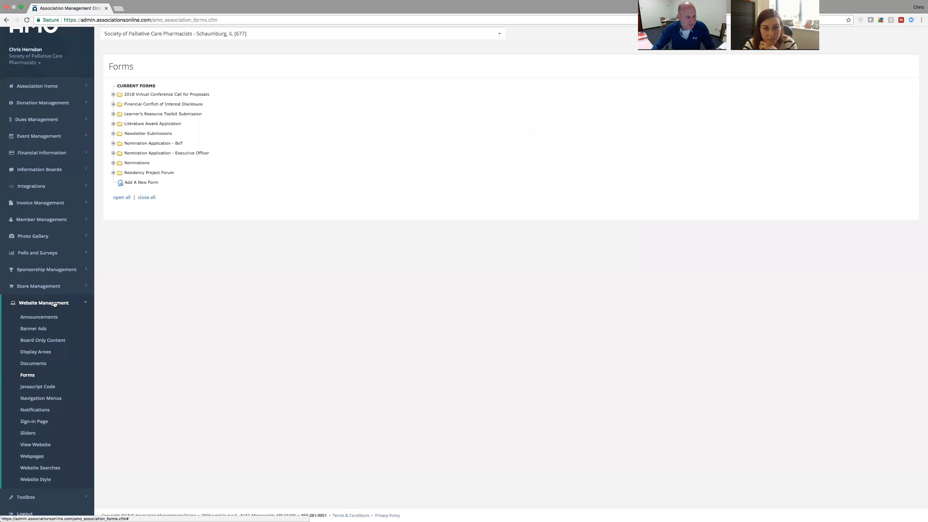
click(38, 456)
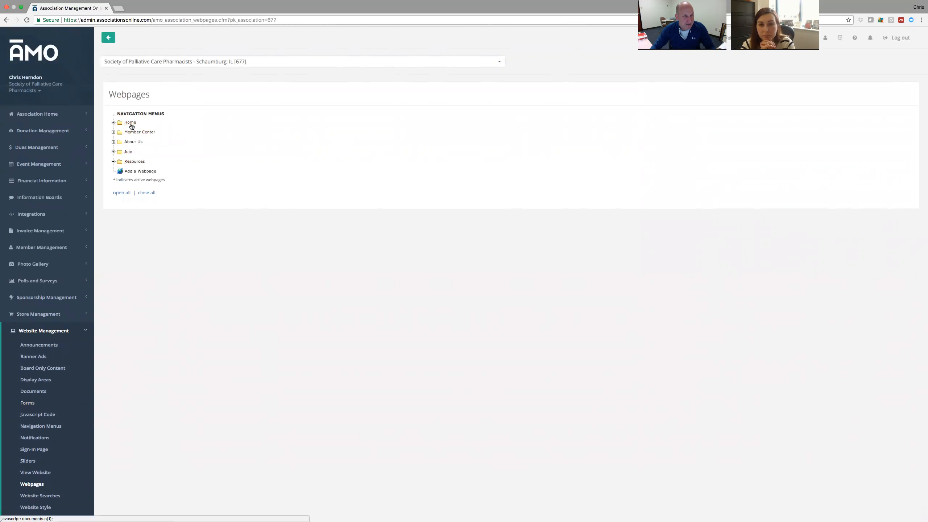
Open the public Society of Palliative Care Pharmacists site in a new tab, then return to the AMO admin tab.
click(44, 473)
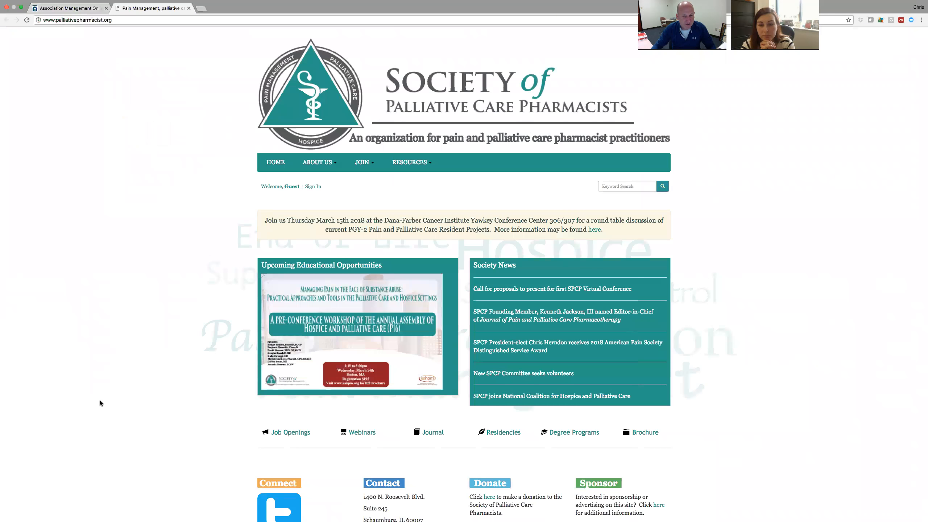
click(68, 9)
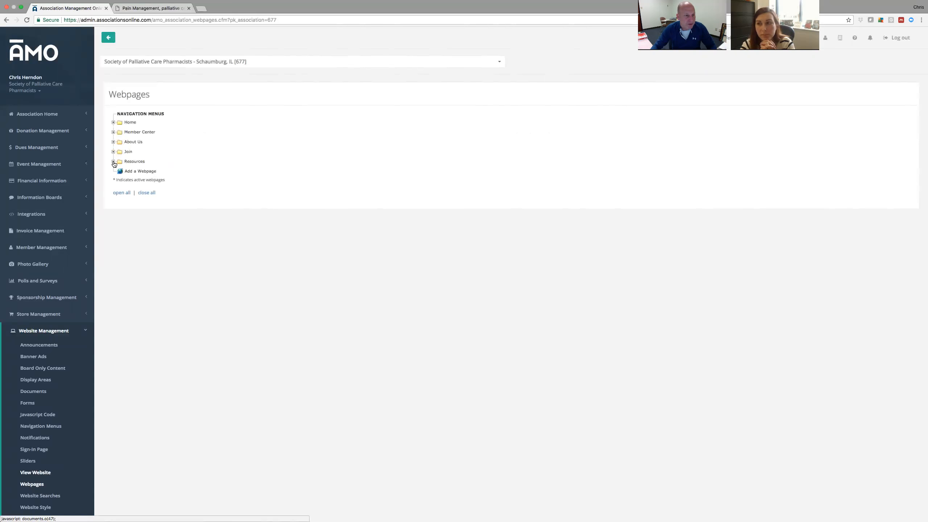
Expand the Member Center folder to list Naloxone Resources, Learner Resource Center and its other pages.
click(113, 132)
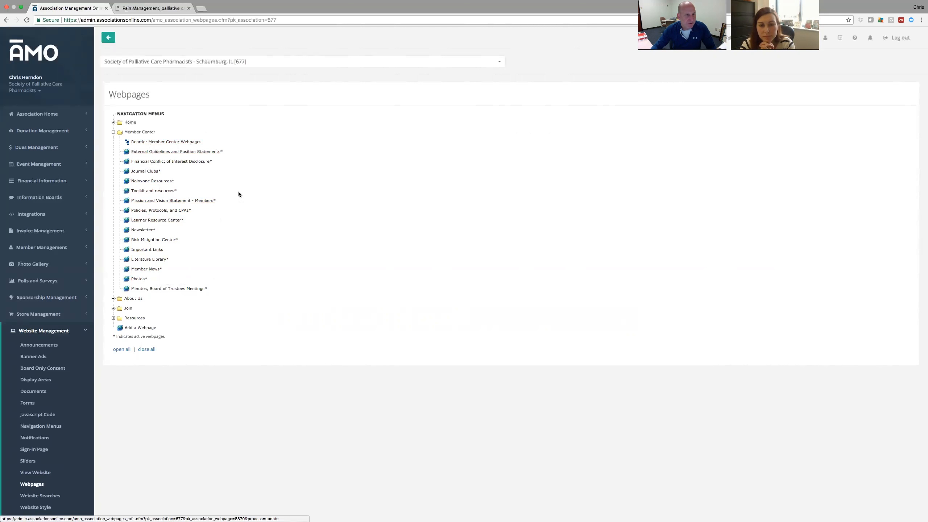
On the public site, sign in as a member using the saved username.
click(150, 8)
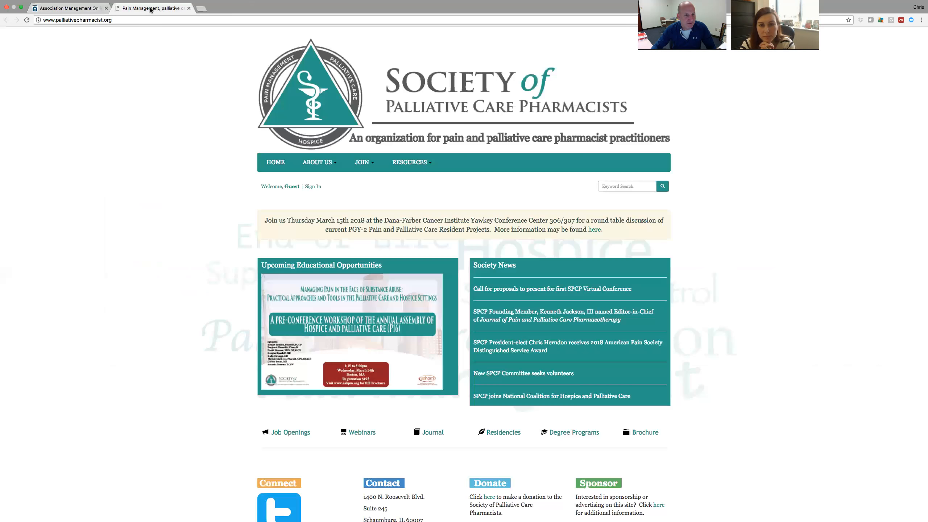
click(311, 188)
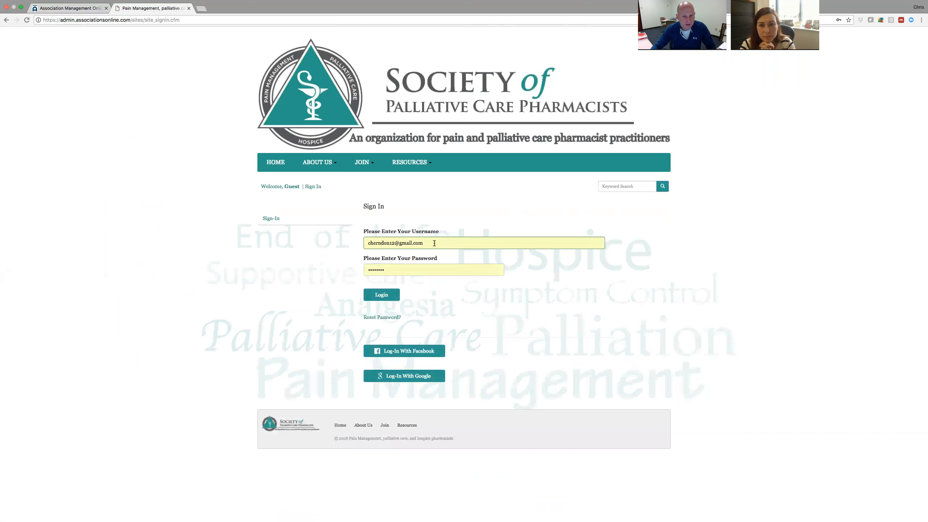
drag(433, 243, 323, 241)
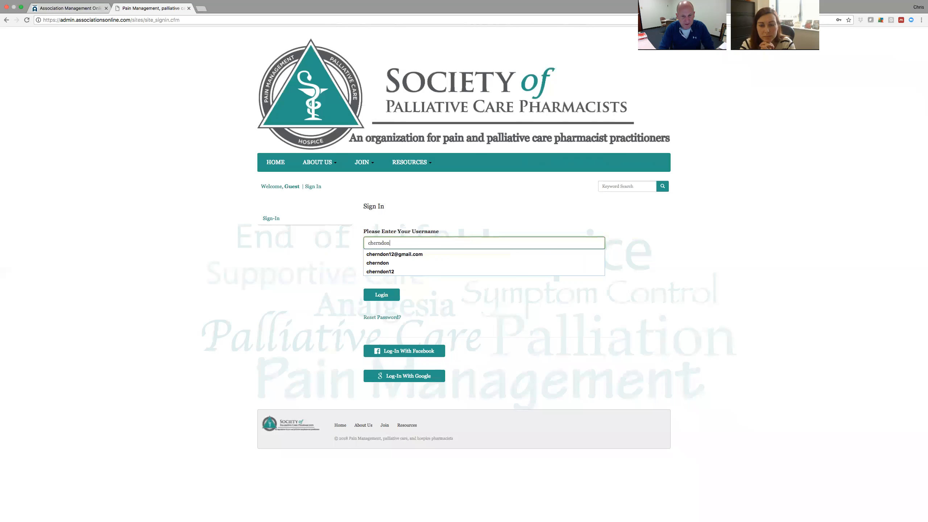
key(Tab)
key(Return)
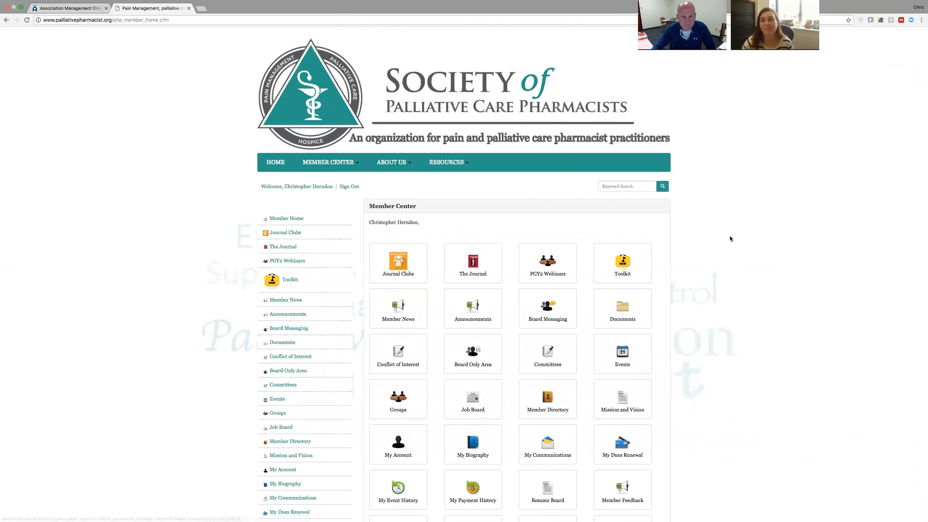
View the SPCP Resource Center Toolkit page, then return to the AMO admin tab.
scroll(730, 239, down, 3)
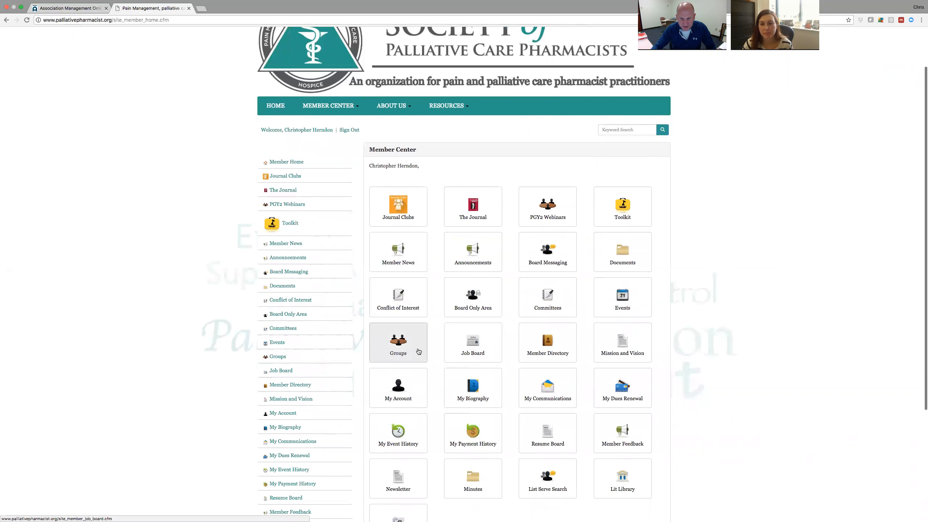
scroll(472, 300, down, 3)
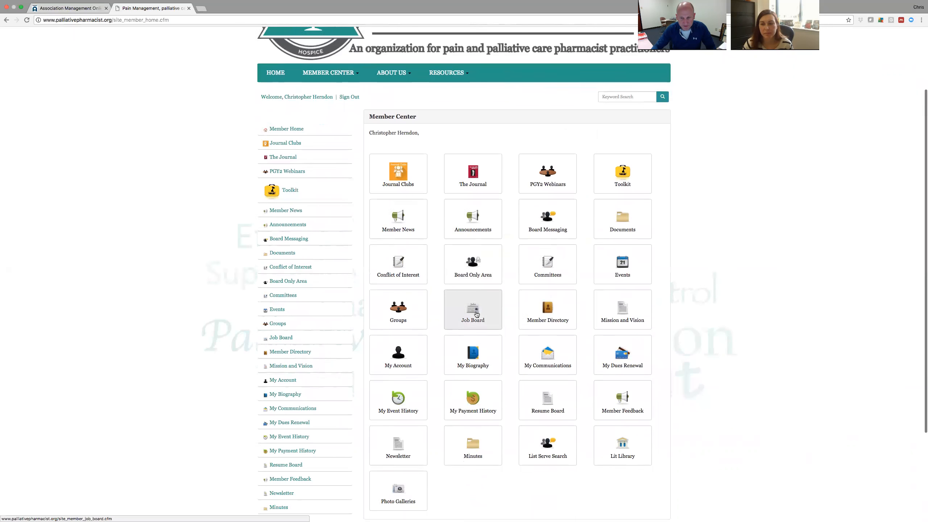
click(620, 163)
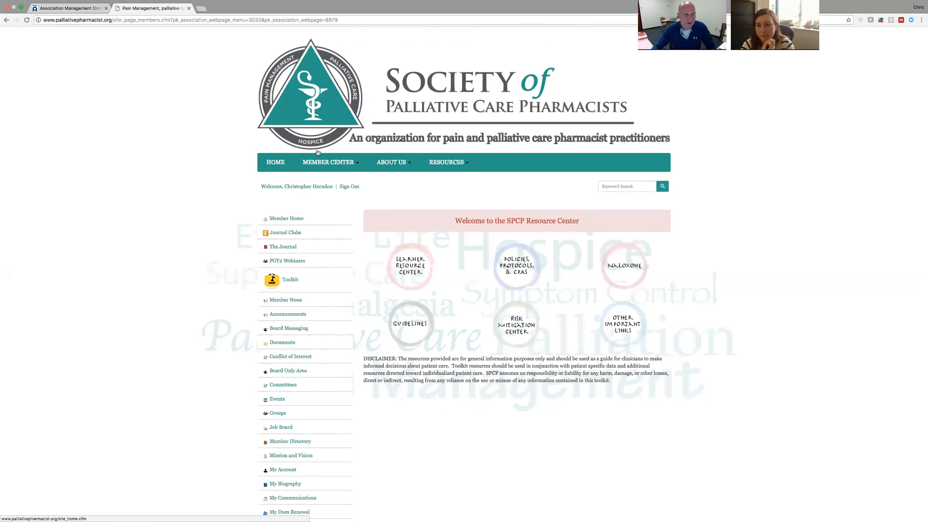
click(70, 16)
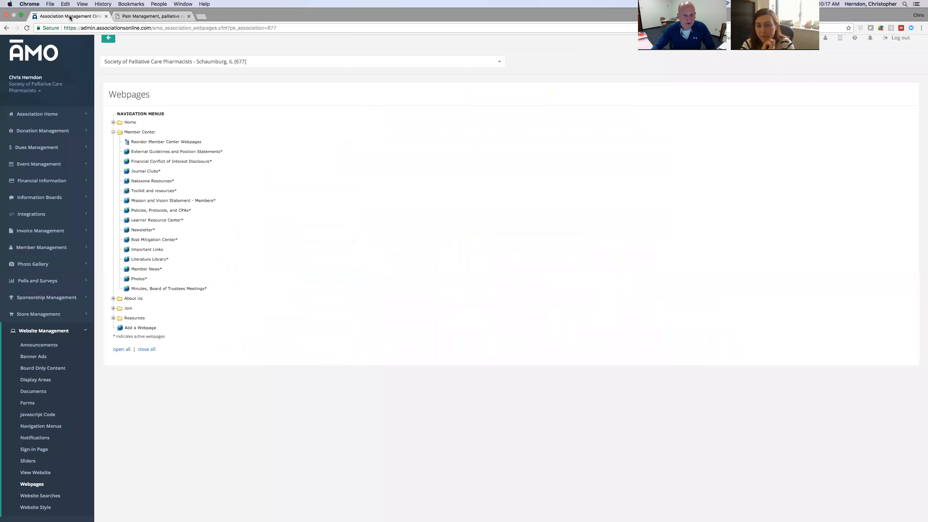
click(164, 220)
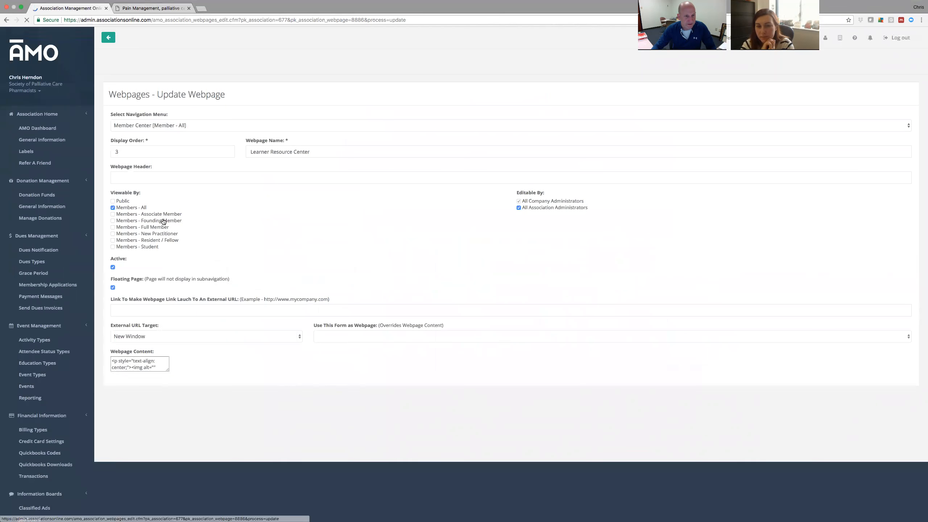
scroll(102, 274, down, 1)
scroll(102, 273, down, 5)
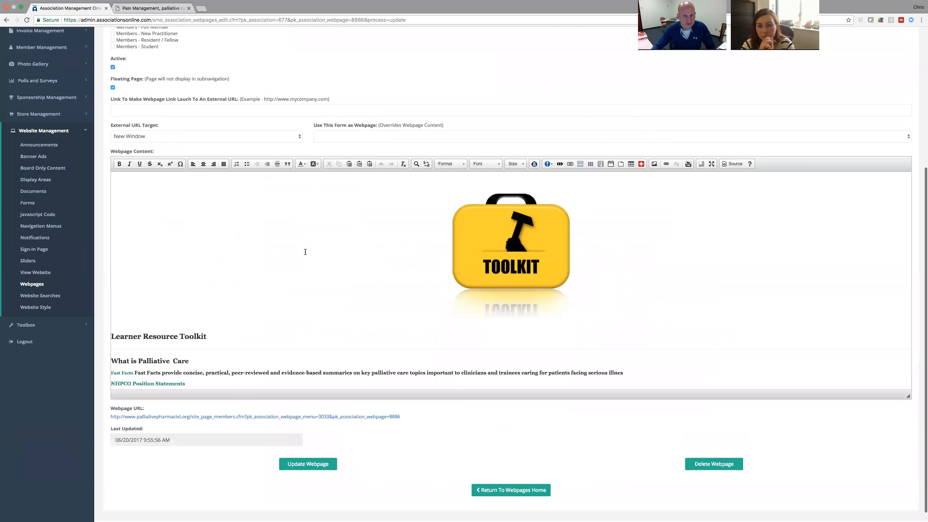
scroll(331, 289, down, 1)
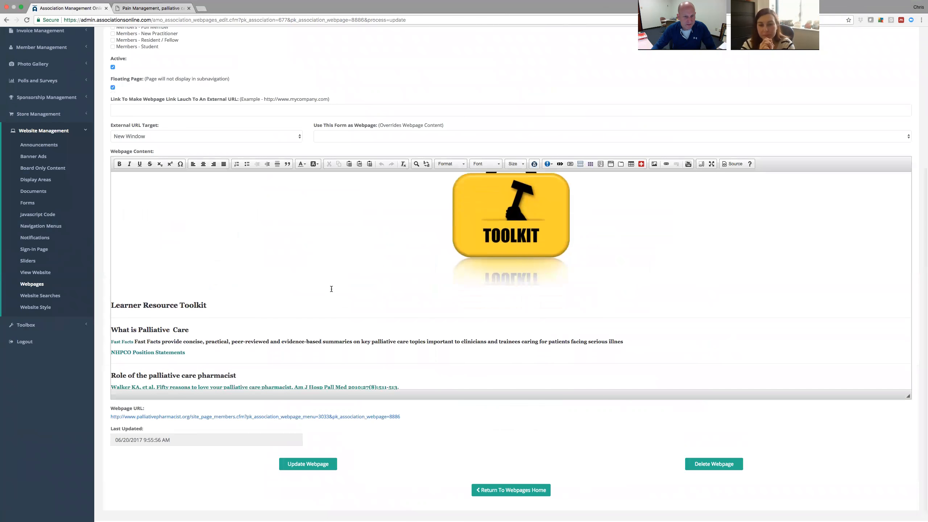
scroll(331, 289, down, 4)
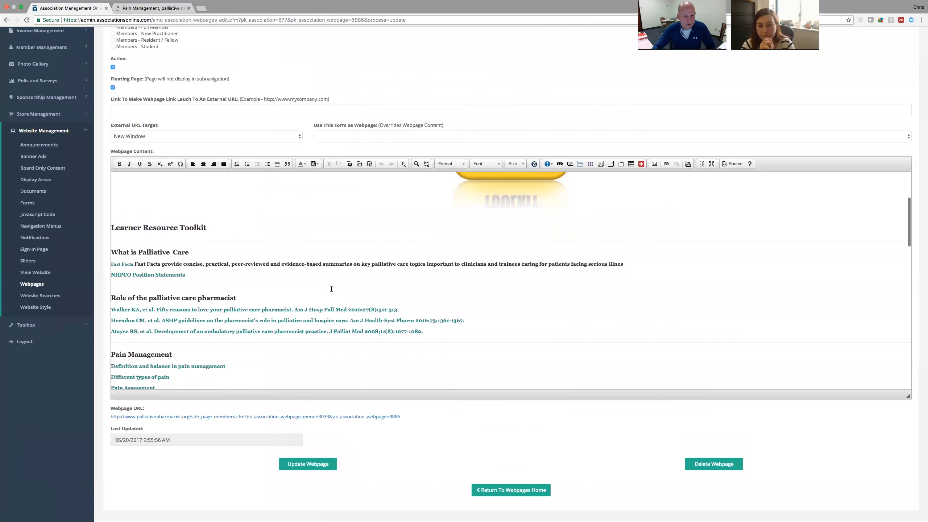
scroll(332, 289, down, 1)
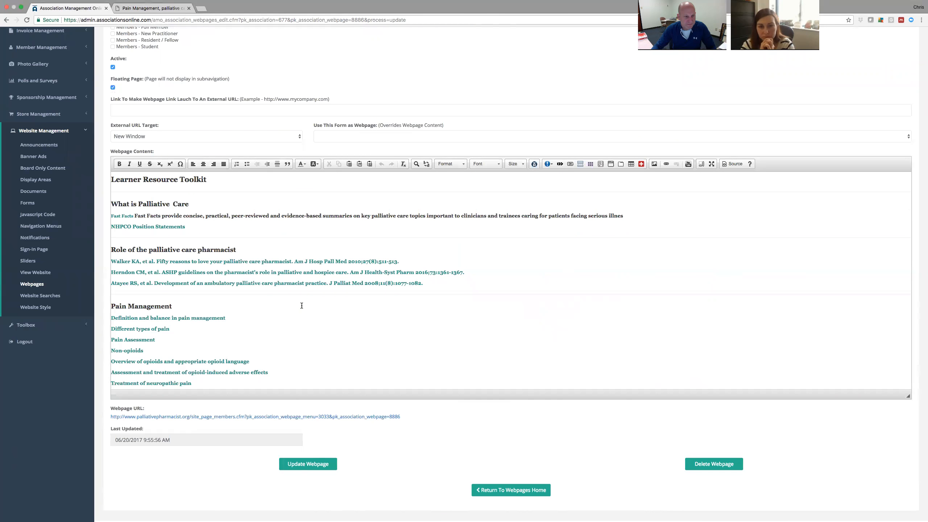
scroll(302, 305, down, 2)
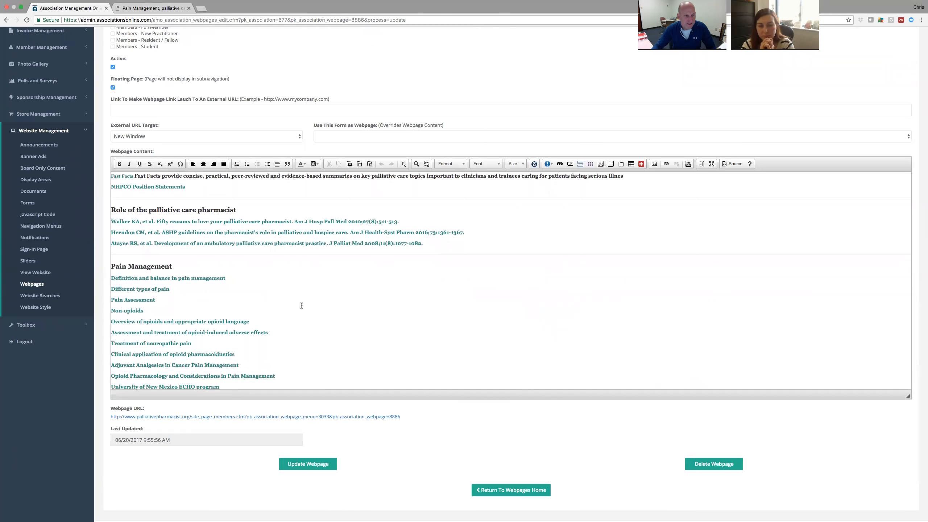
scroll(302, 305, down, 3)
scroll(302, 305, up, 1)
scroll(302, 305, up, 6)
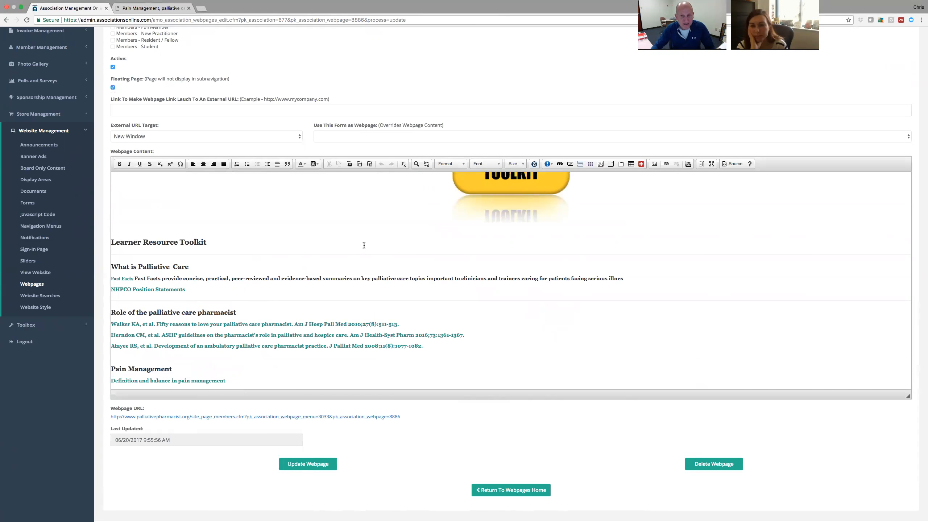
scroll(364, 246, up, 3)
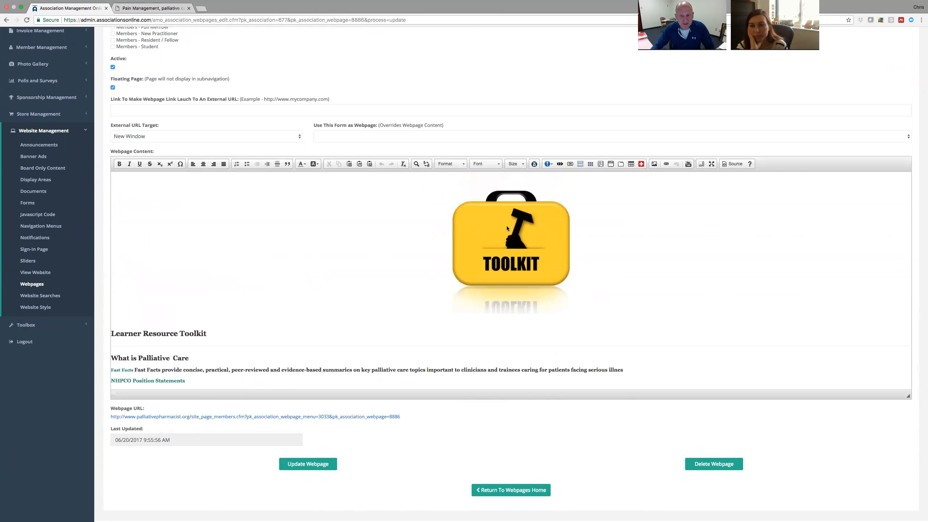
click(526, 286)
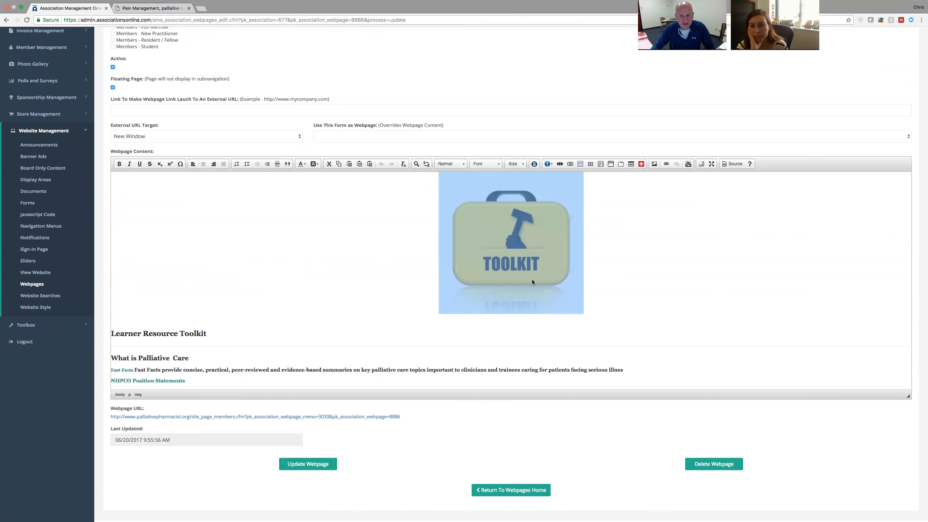
click(603, 247)
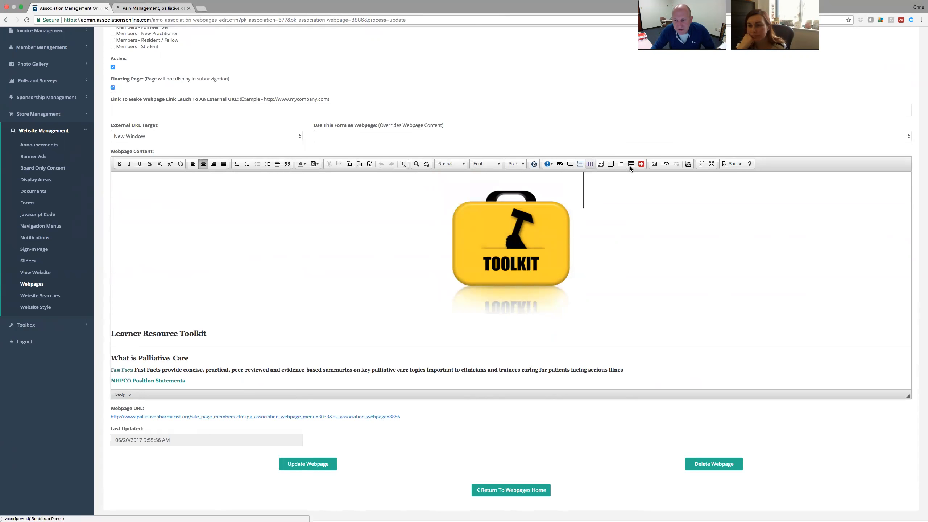
click(654, 165)
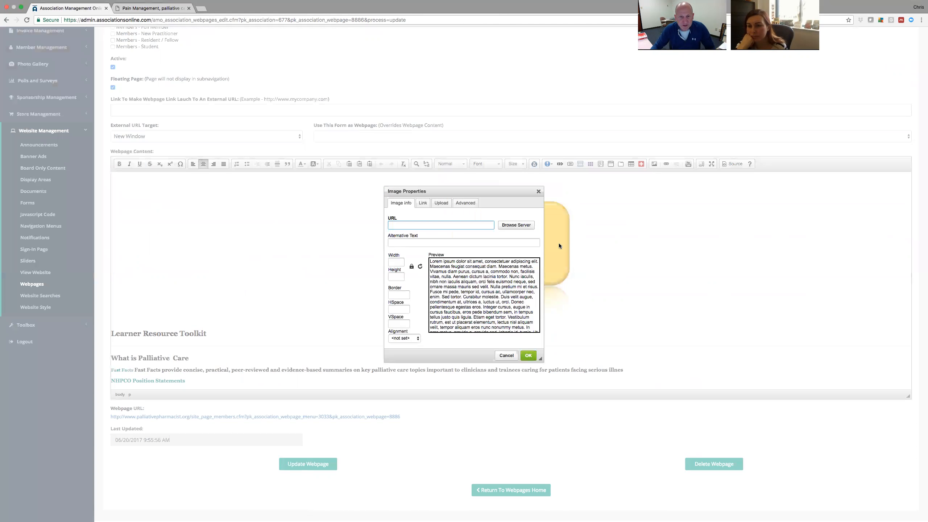
drag(464, 192, 467, 141)
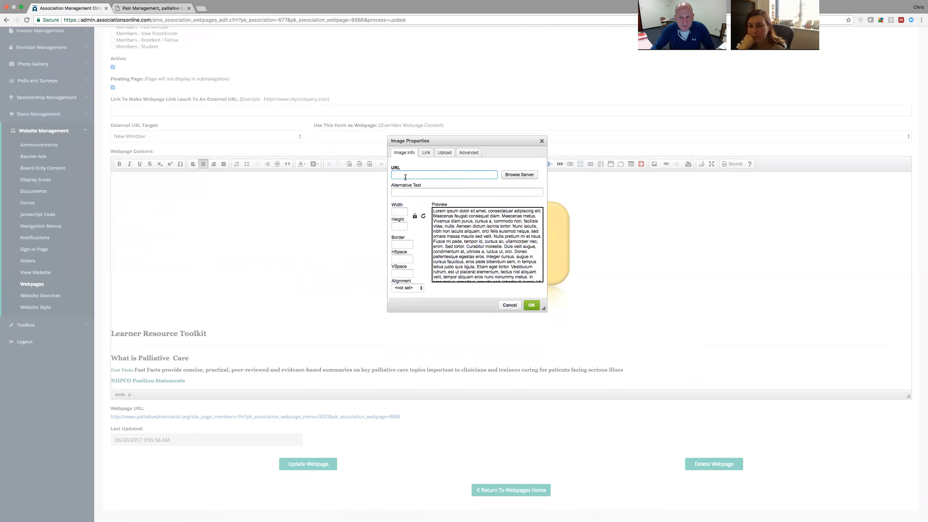
click(523, 176)
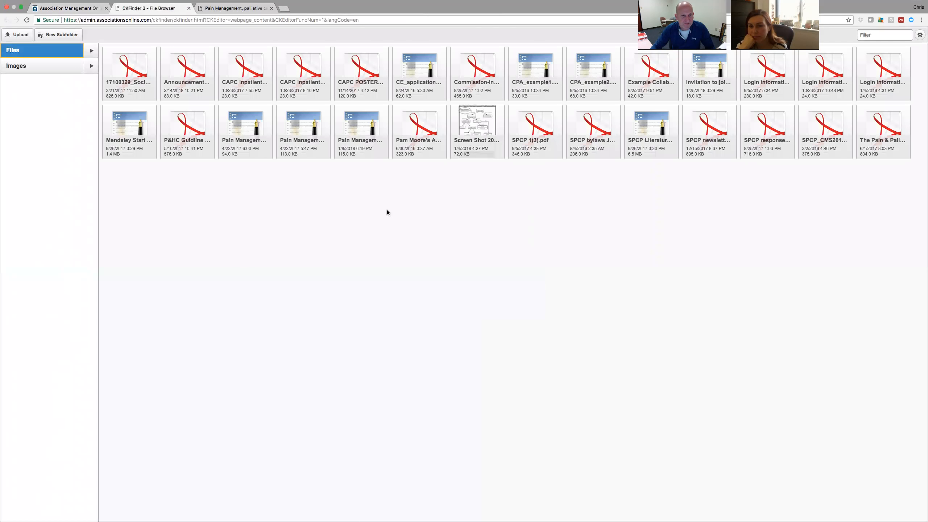
click(58, 69)
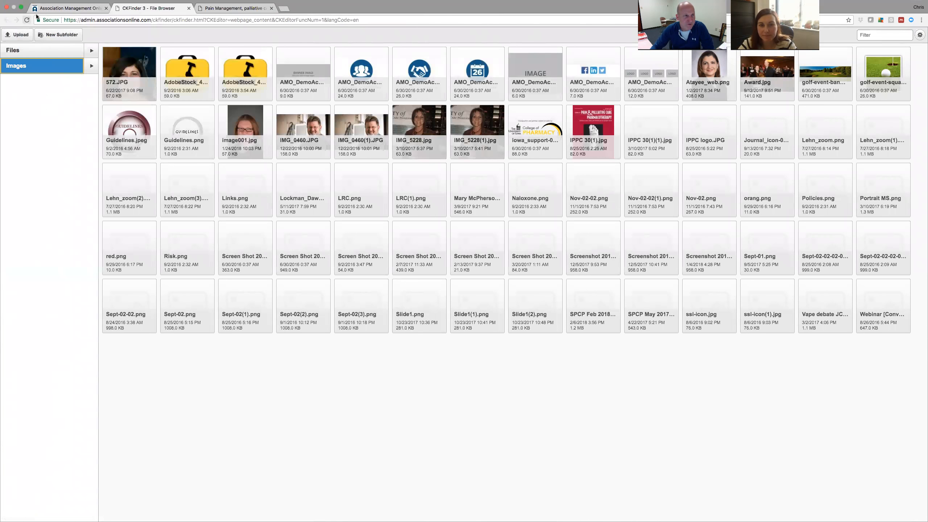
click(188, 8)
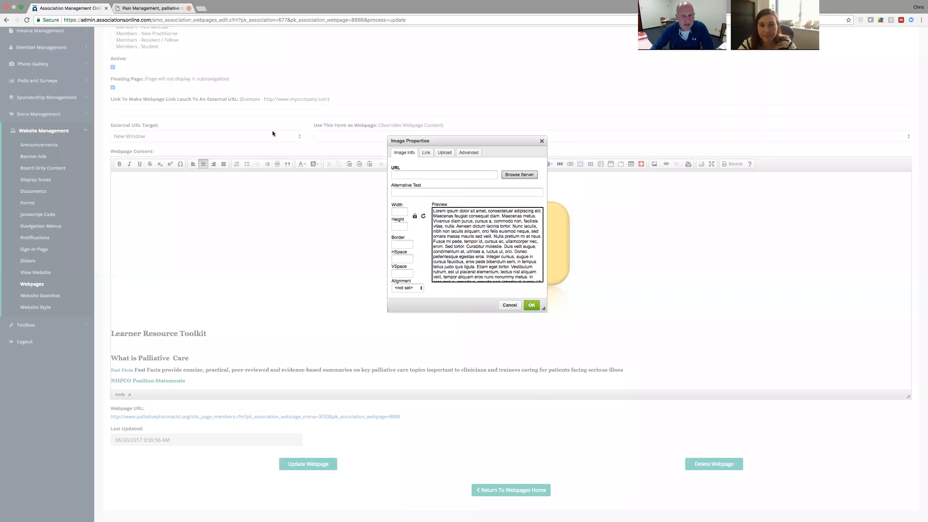
click(445, 153)
click(410, 174)
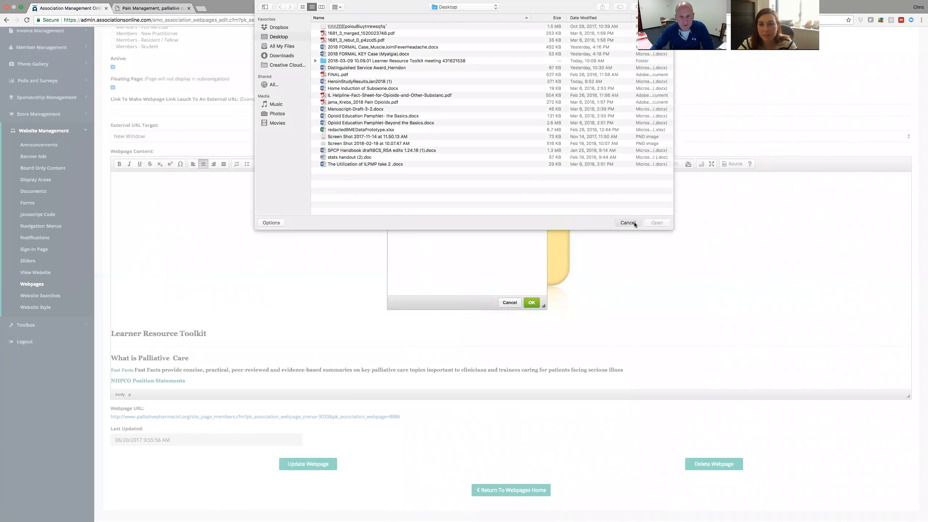
click(634, 222)
click(503, 302)
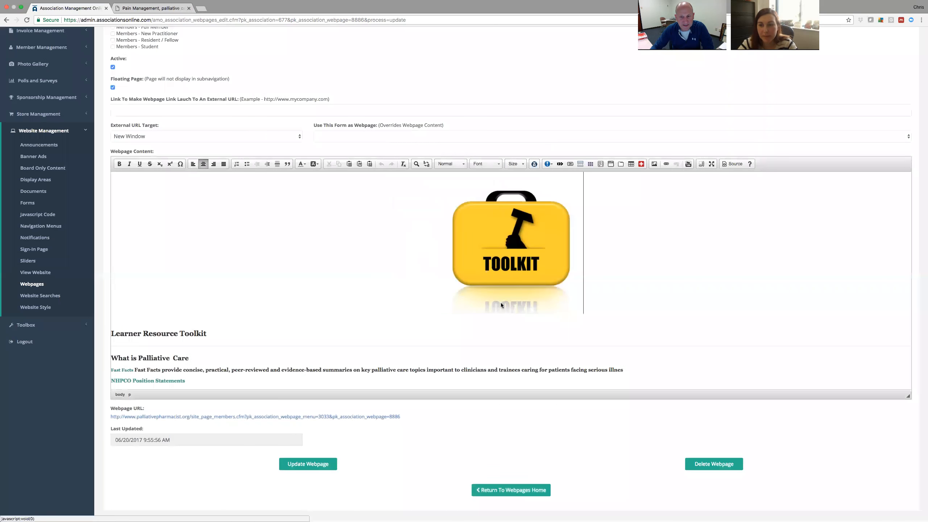
scroll(298, 285, down, 2)
scroll(299, 285, down, 2)
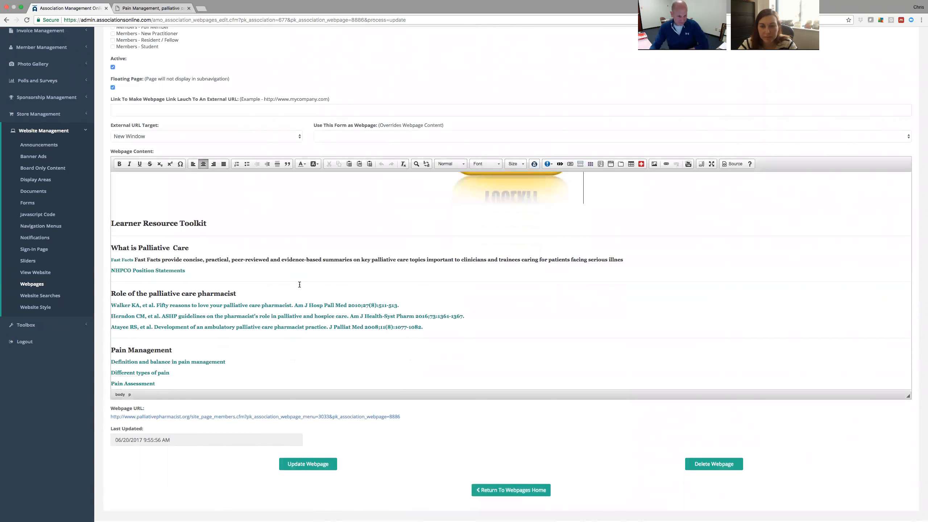
scroll(299, 284, down, 3)
scroll(300, 285, down, 1)
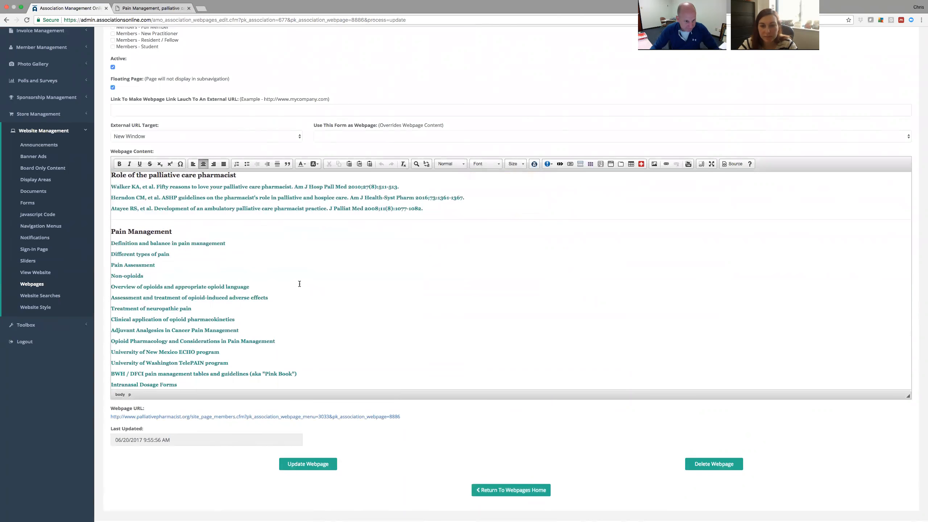
scroll(300, 284, up, 5)
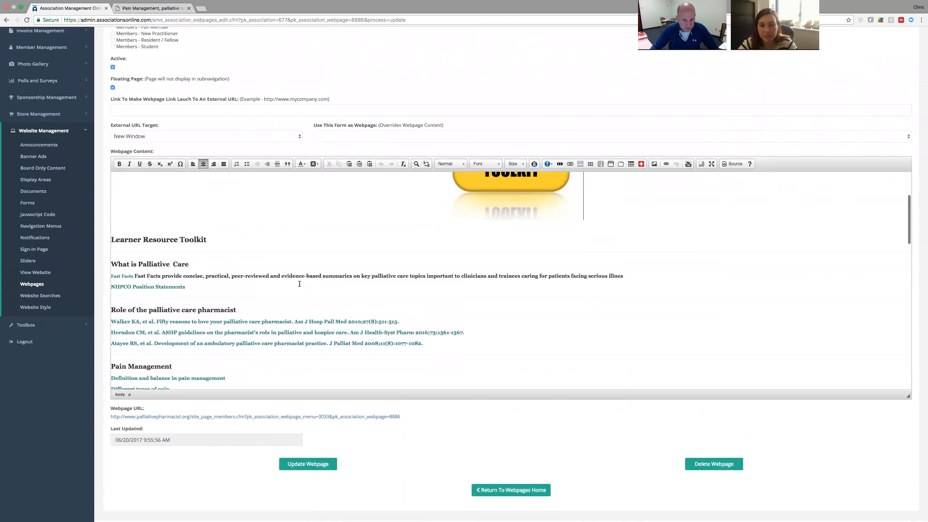
scroll(299, 284, down, 3)
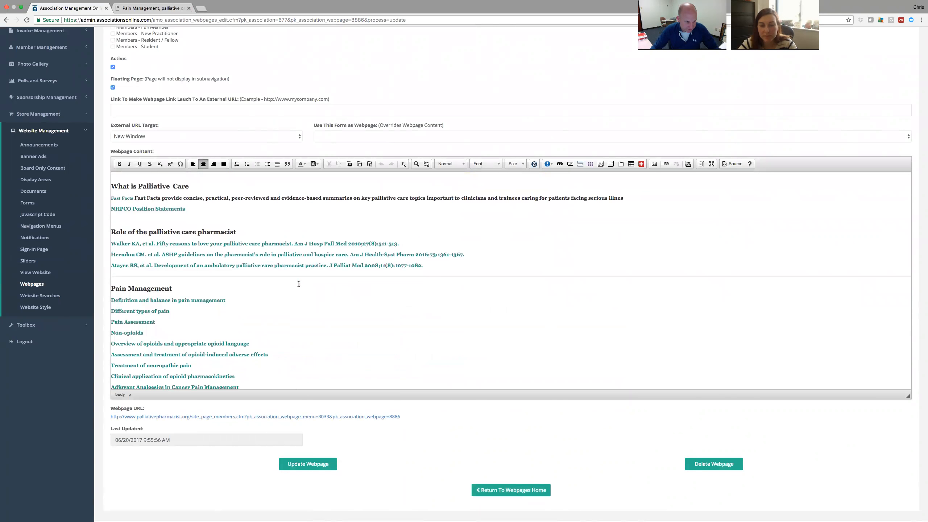
scroll(298, 284, down, 5)
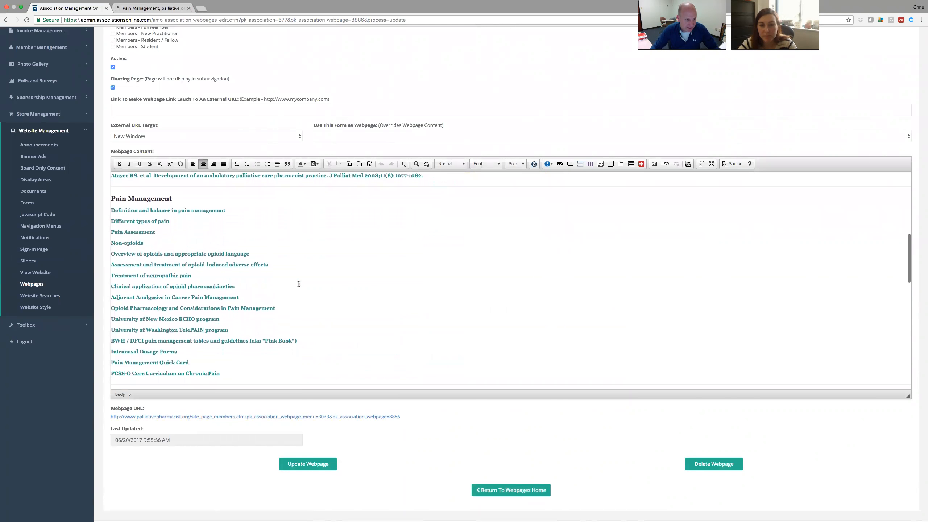
scroll(298, 284, down, 2)
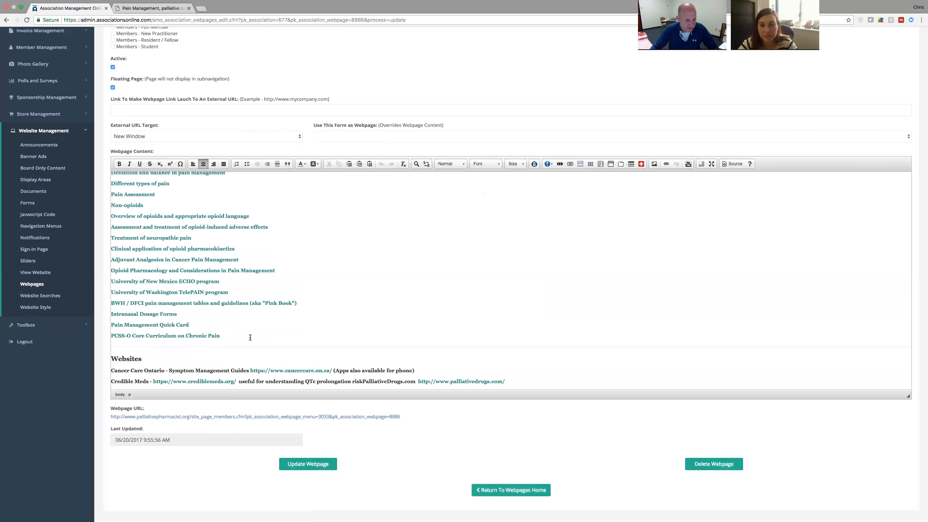
scroll(250, 337, down, 5)
scroll(250, 338, down, 5)
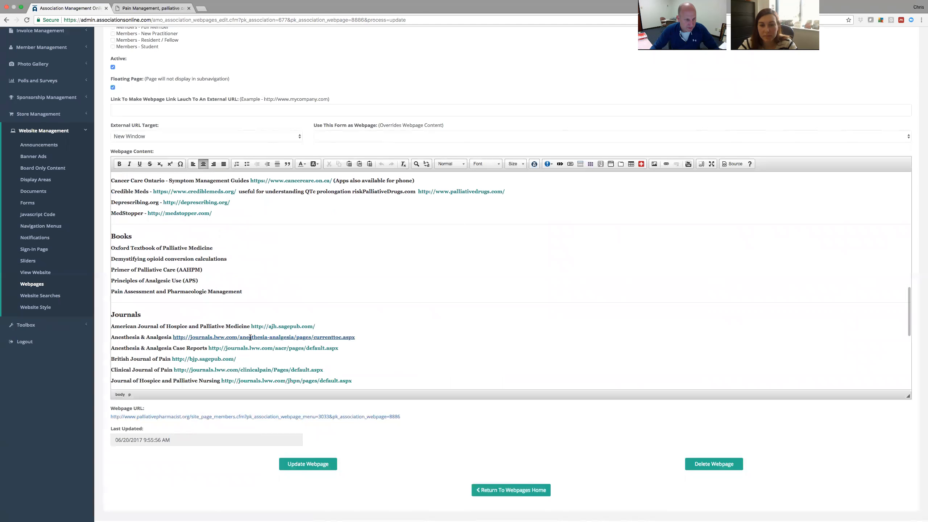
scroll(250, 337, down, 3)
scroll(250, 338, down, 7)
scroll(250, 338, down, 3)
scroll(250, 338, up, 7)
scroll(251, 338, up, 20)
scroll(248, 335, up, 3)
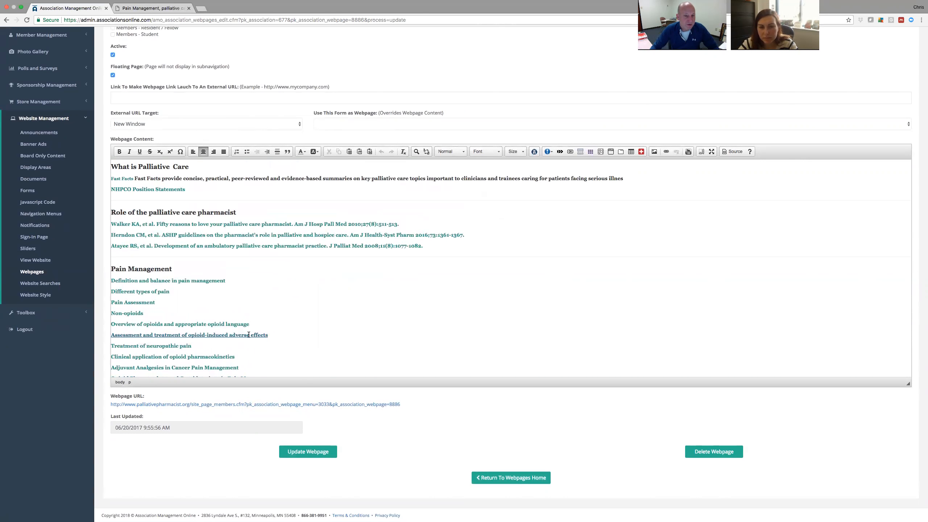
scroll(258, 328, up, 5)
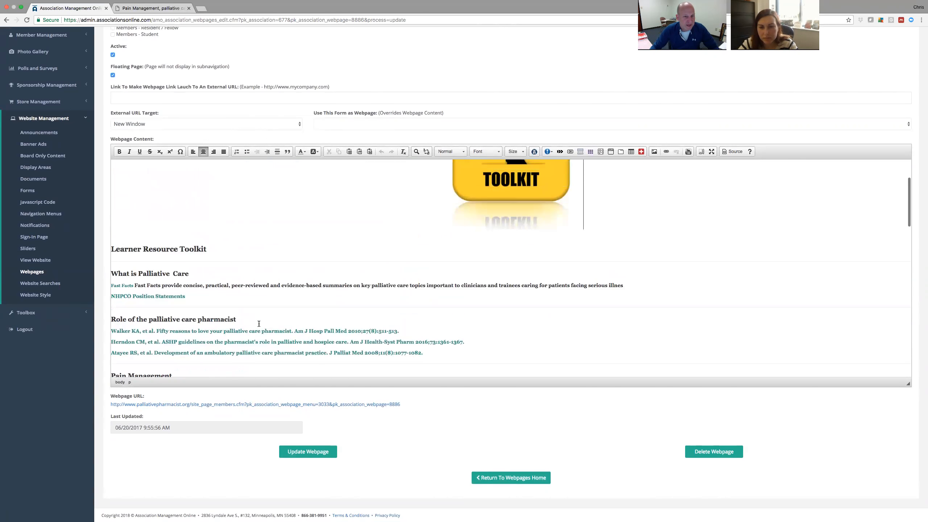
scroll(258, 323, down, 5)
scroll(259, 323, up, 2)
scroll(259, 323, down, 1)
scroll(259, 323, up, 1)
scroll(259, 324, down, 1)
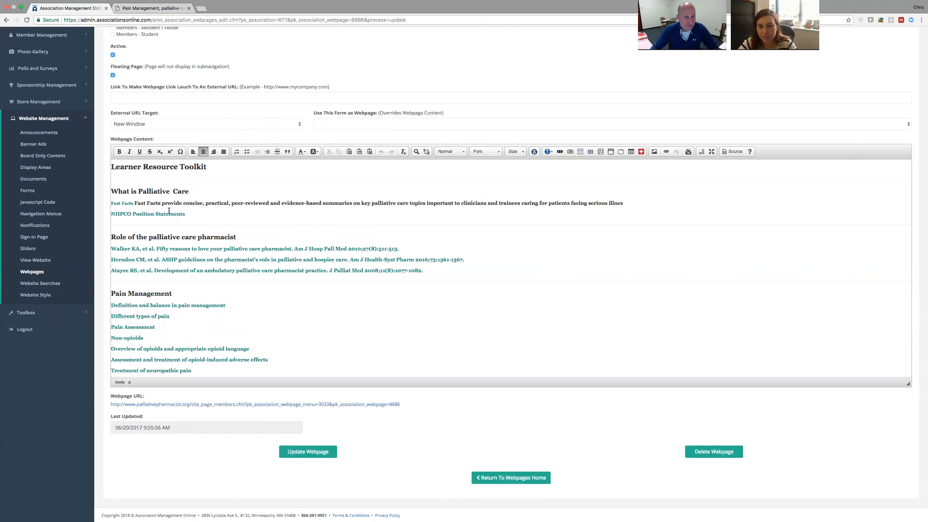
Enlarge the Fast Facts link text to font size 16, trying size 14 first.
drag(134, 204, 108, 203)
click(522, 149)
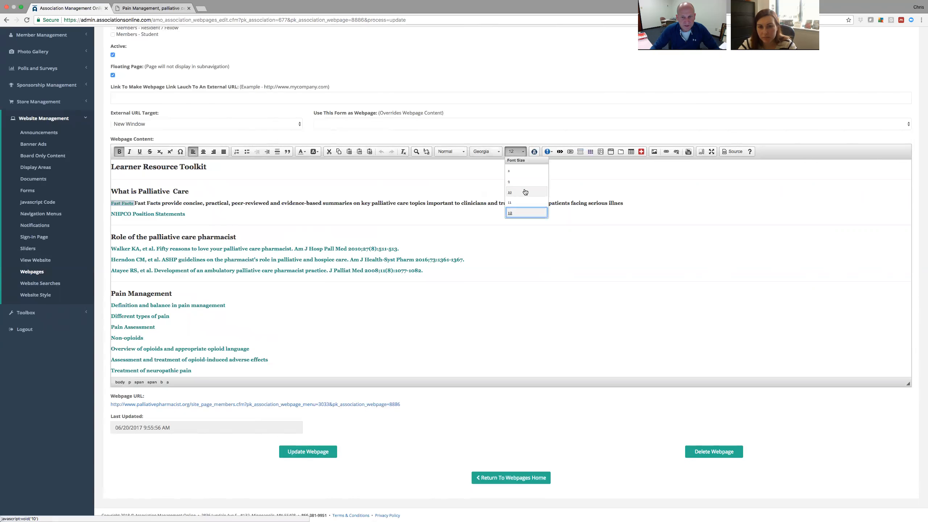
click(512, 197)
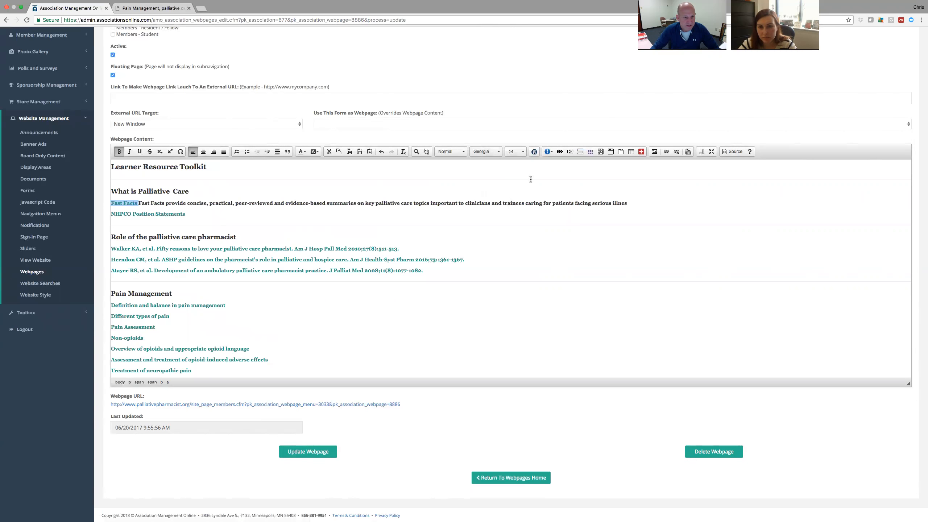
click(523, 152)
click(512, 209)
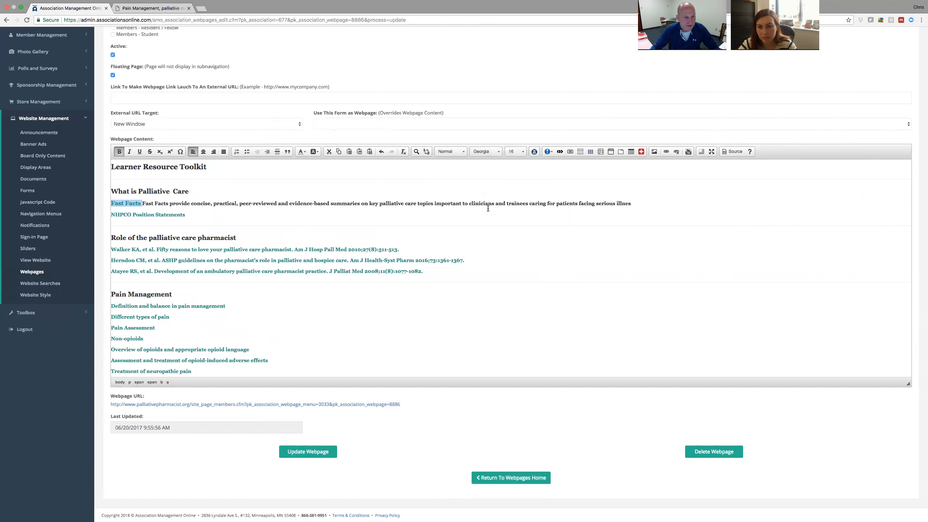
click(208, 214)
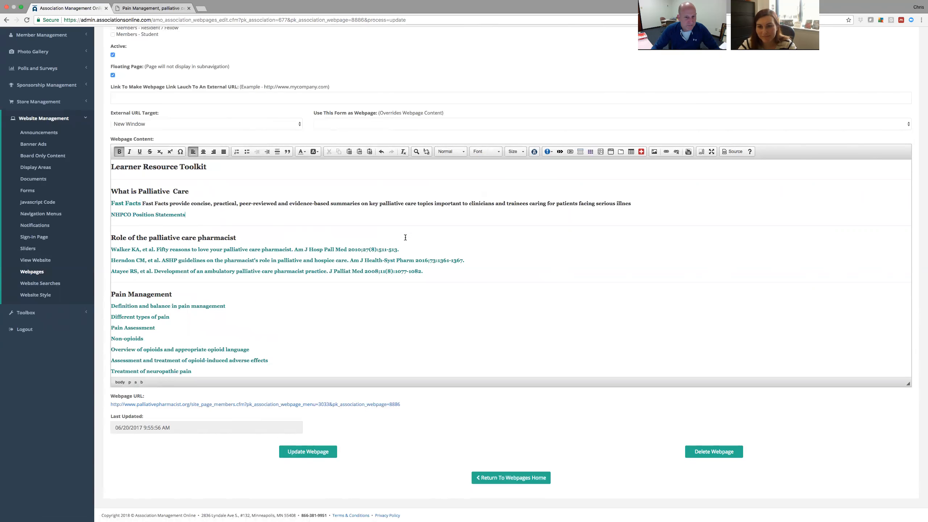
click(253, 236)
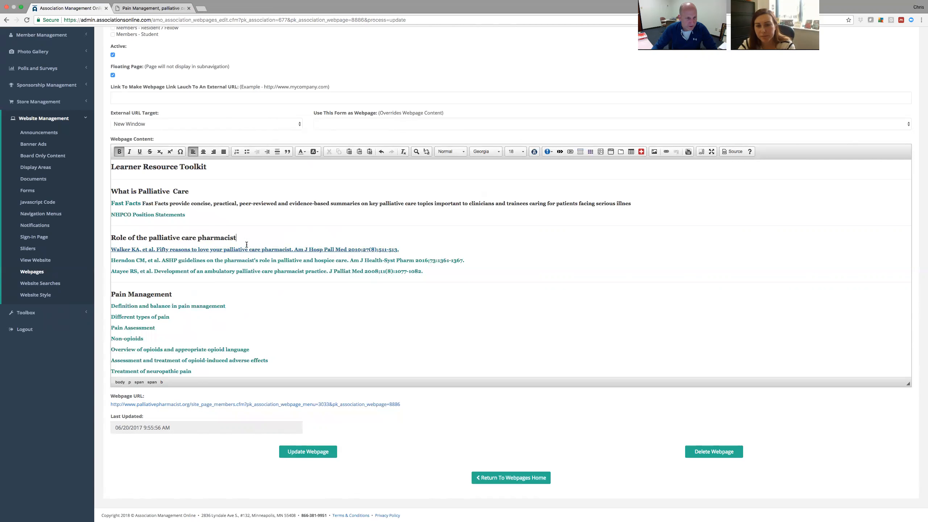
Add a new line below the Chronic Pain curriculum link with a sentence praising a colleague by name.
scroll(255, 300, down, 8)
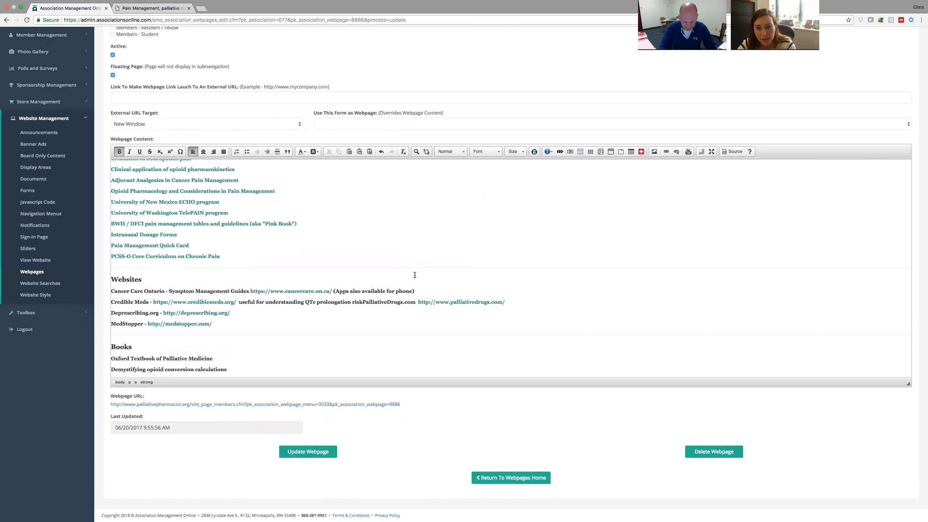
key(Return)
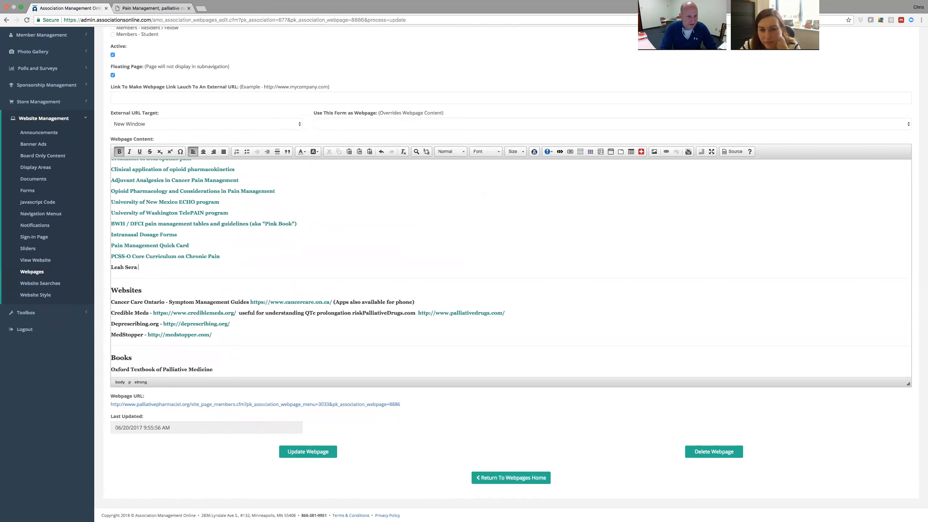
text( is awesome)
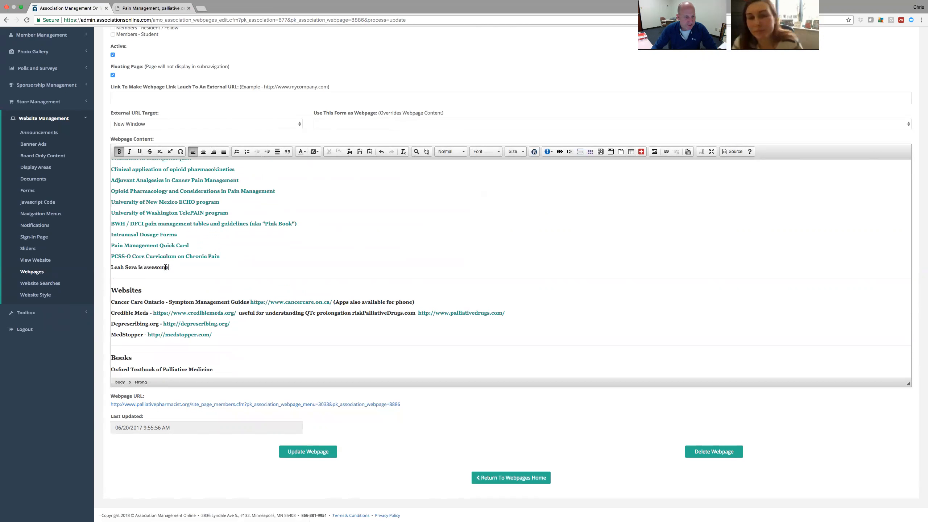
Select the new last line and open the Link dialog for it, with link type URL.
drag(111, 267, 178, 269)
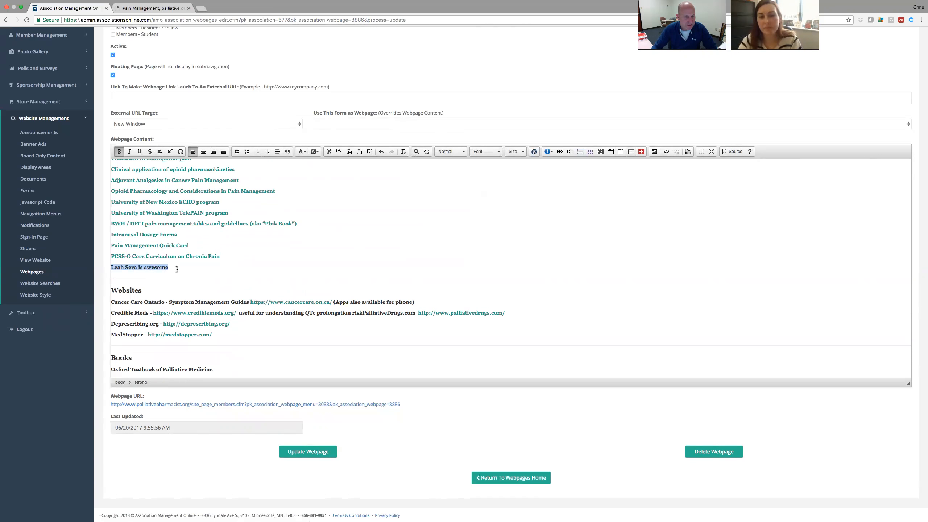
click(666, 151)
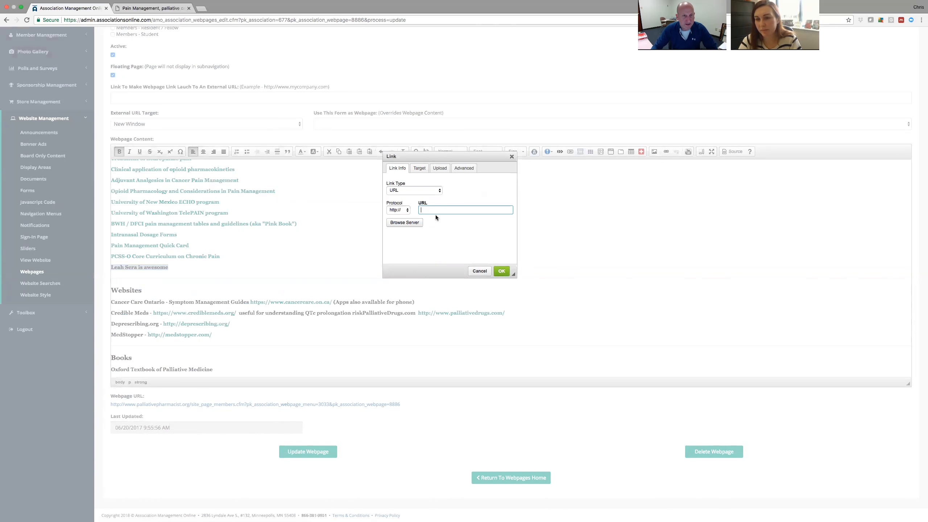
In a new tab, Google the colleague's name and open their UMaryland pharmacy faculty profile.
click(203, 9)
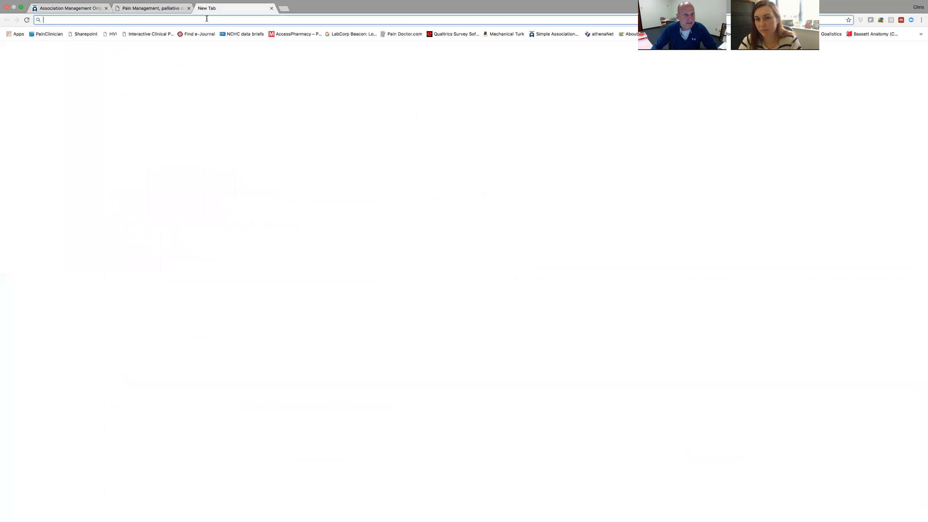
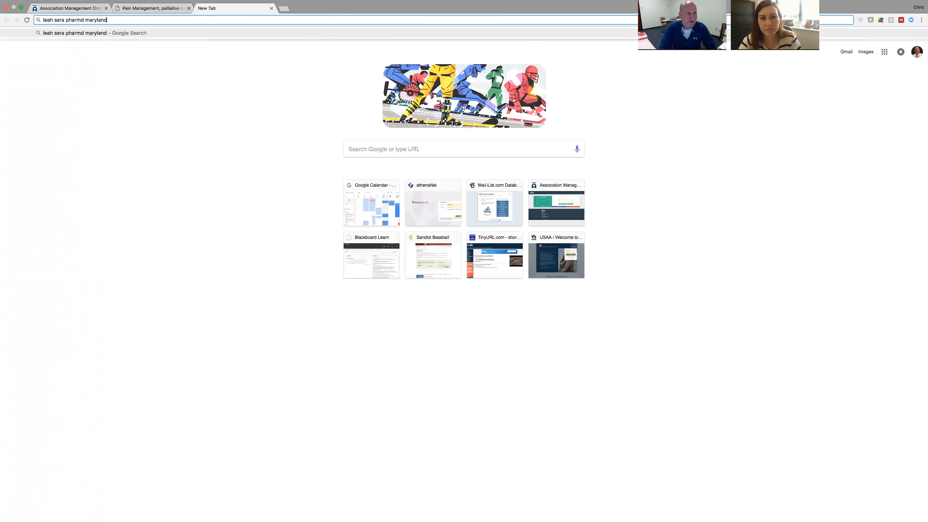
key(Return)
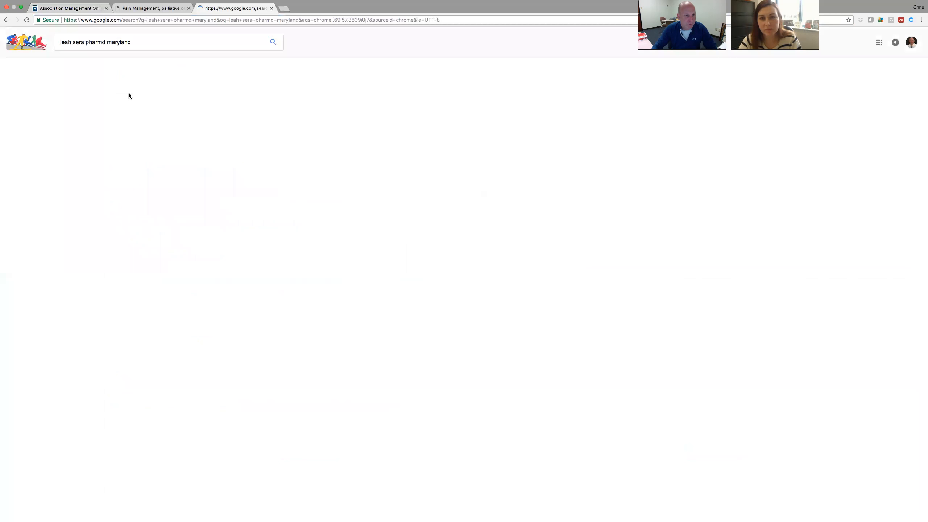
click(169, 95)
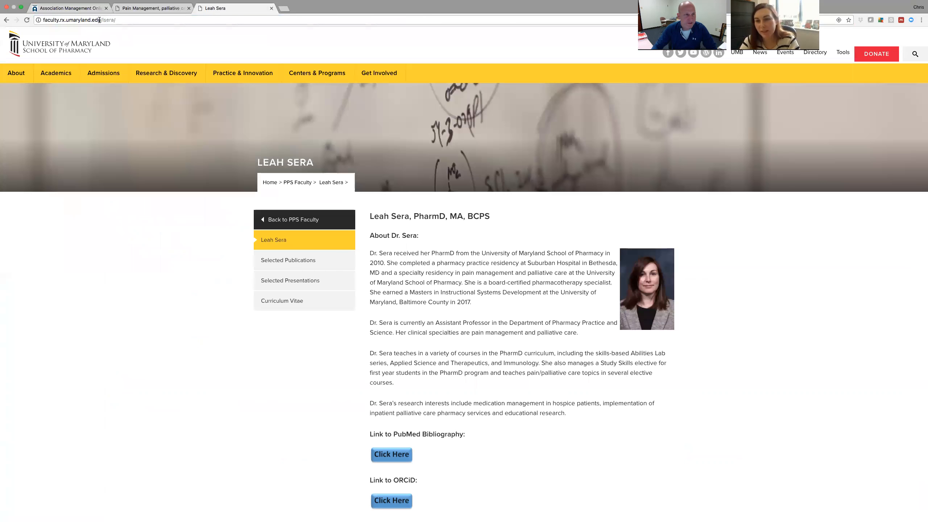
Copy the profile page's address, close that tab and return to the AMO editor.
click(199, 20)
right_click(85, 20)
click(111, 30)
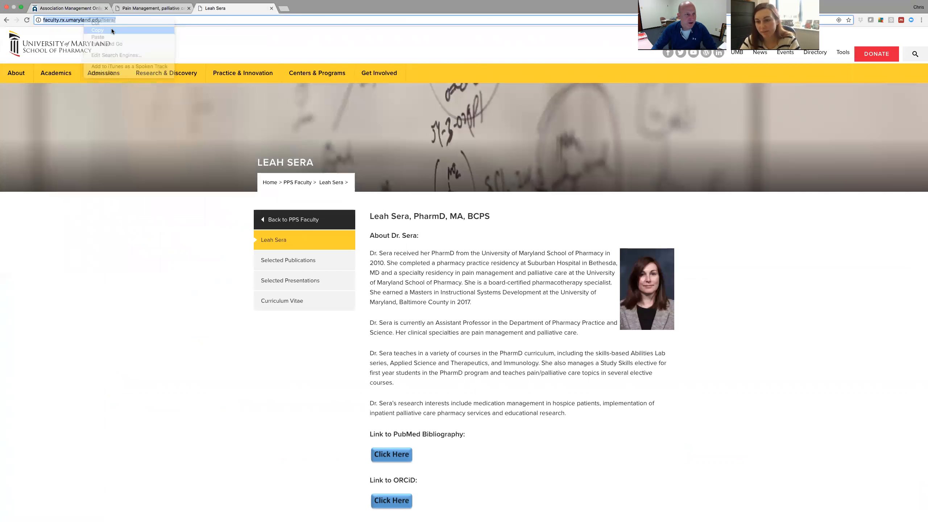
click(271, 8)
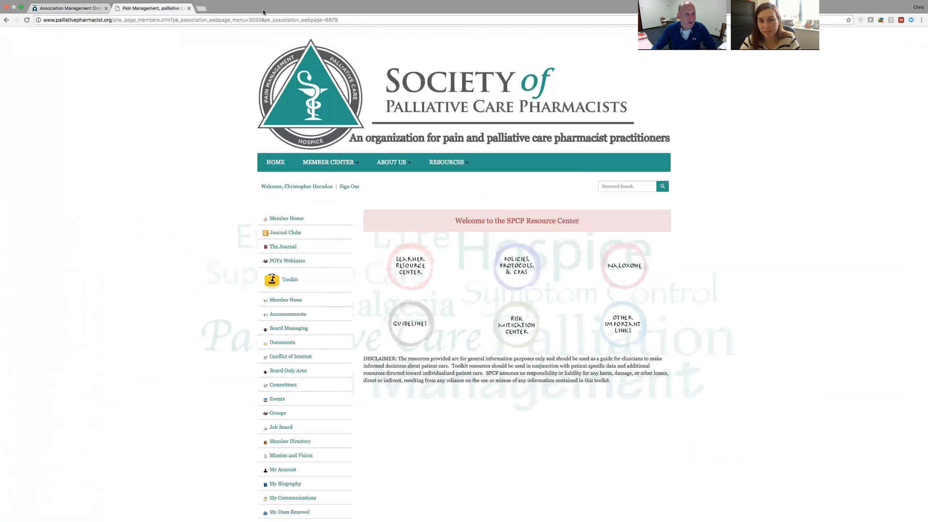
click(88, 6)
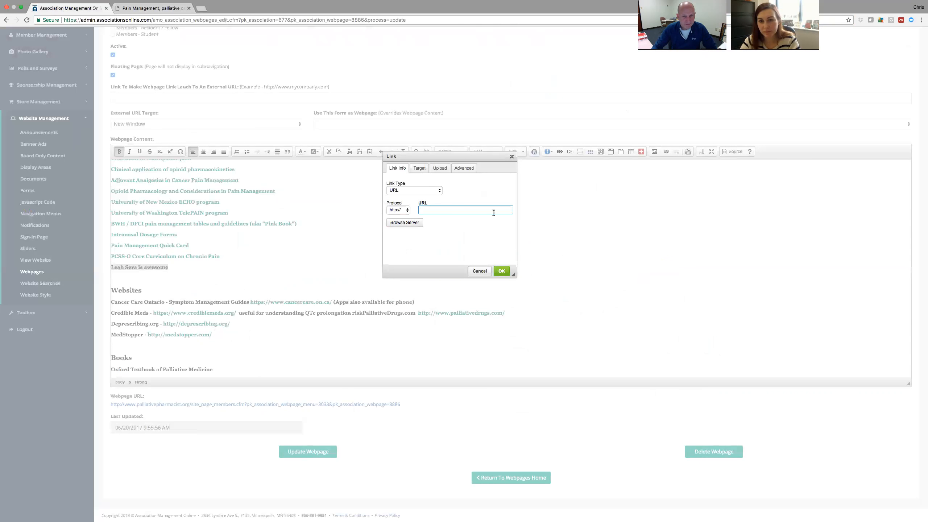
Paste the faculty profile address as the link URL and set its target to New Window (_blank).
right_click(429, 210)
click(459, 244)
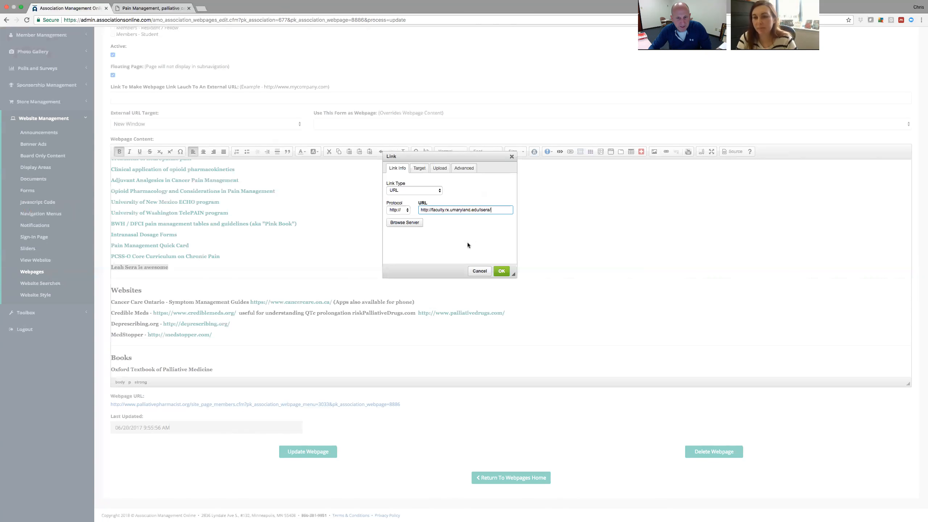
click(422, 169)
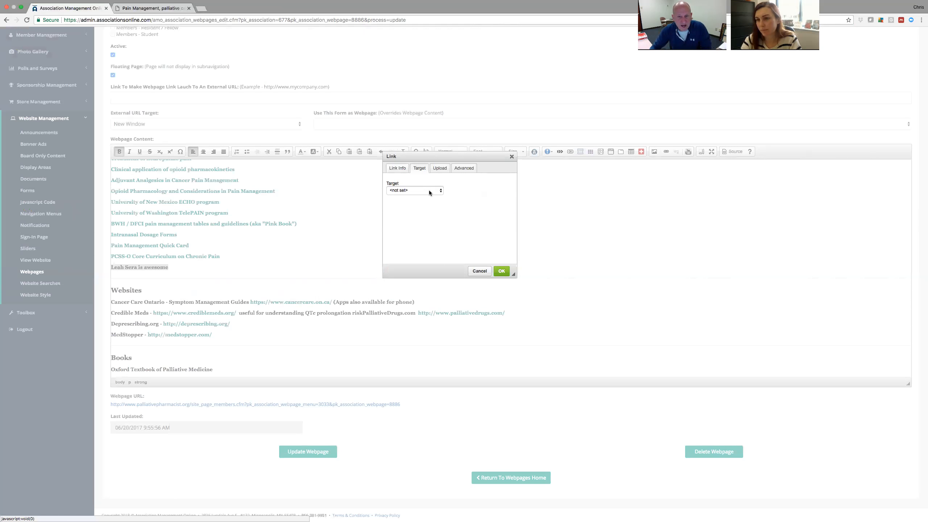
click(430, 190)
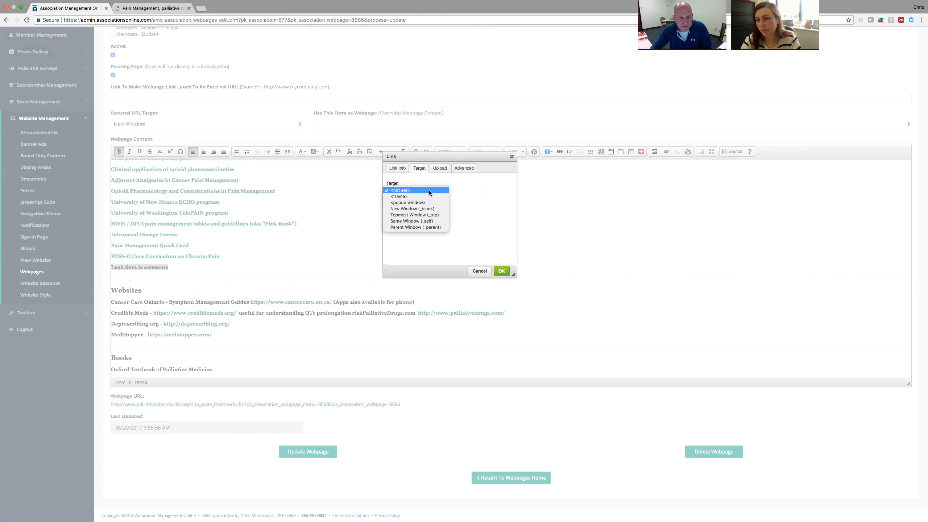
click(418, 221)
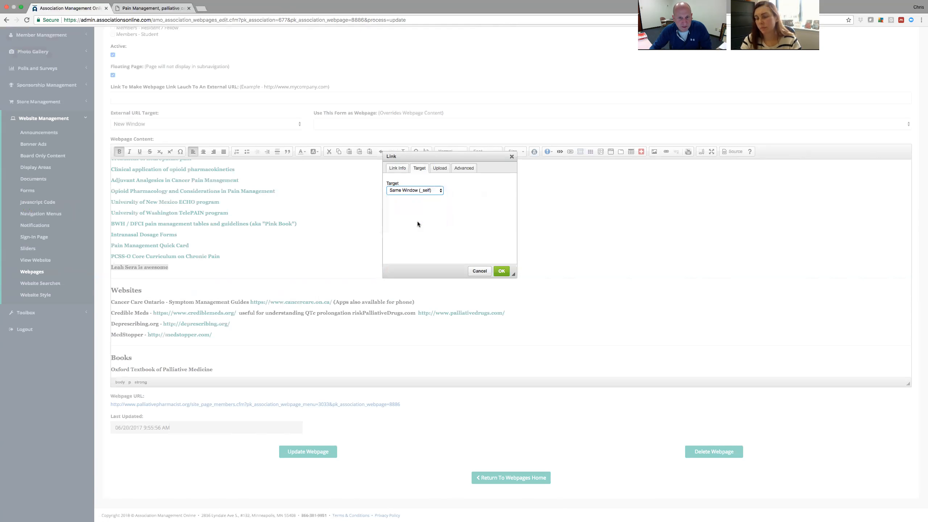
click(438, 191)
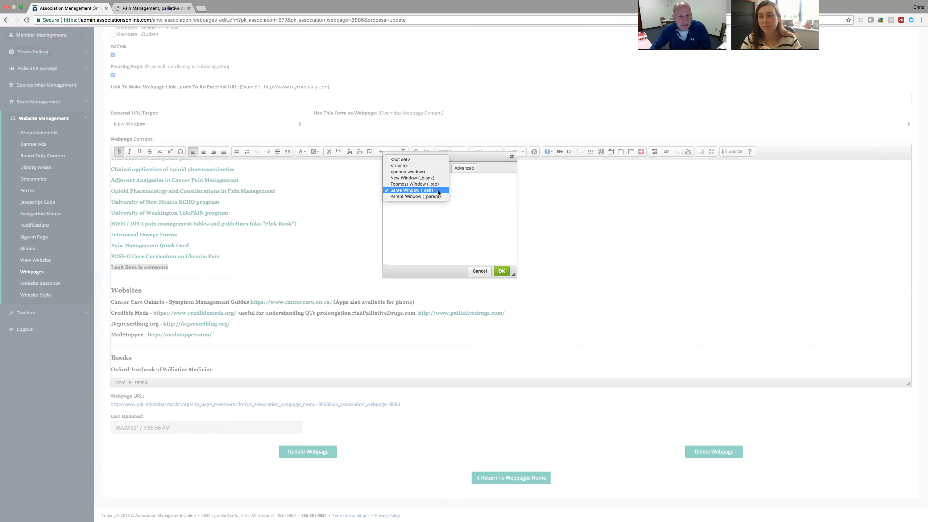
click(424, 178)
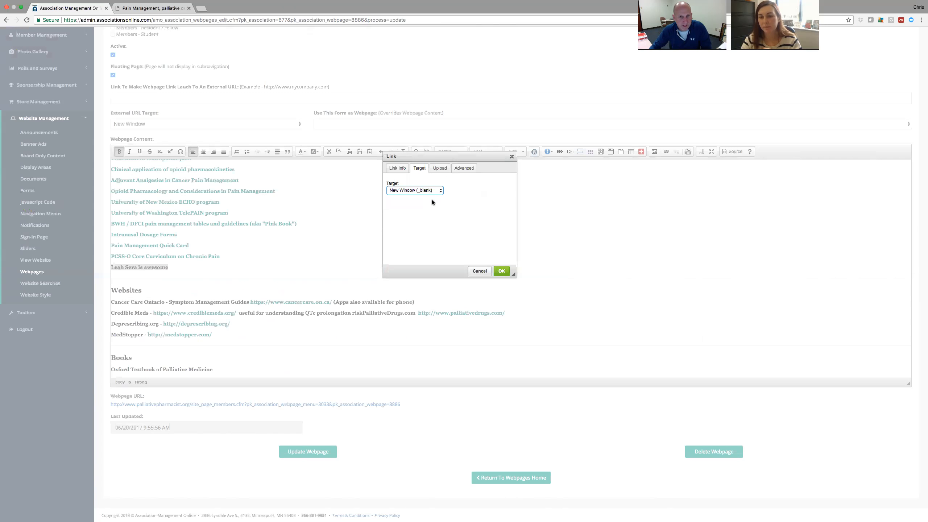
Clear the profile URL and upload jama_Krebs_2018 Pain Opioids.pdf to the server as the link target.
click(399, 169)
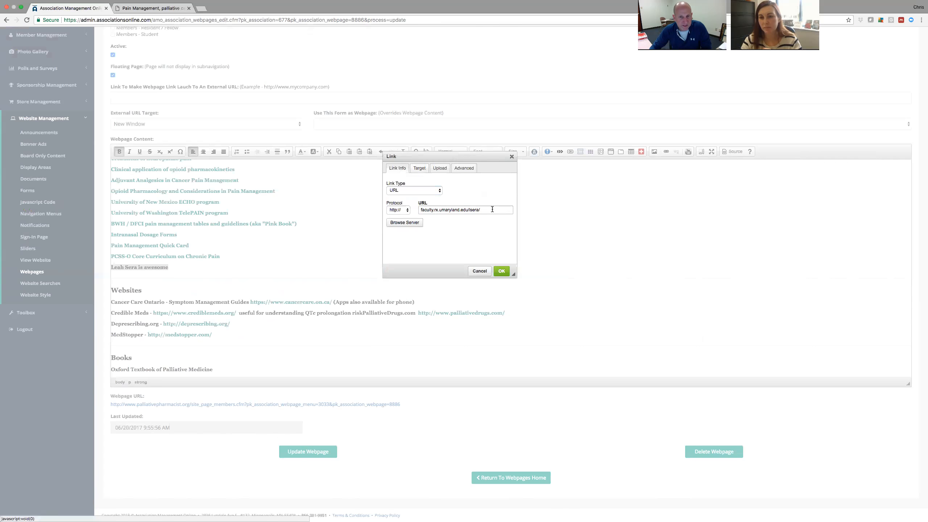
triple_click(493, 209)
key(BackSpace)
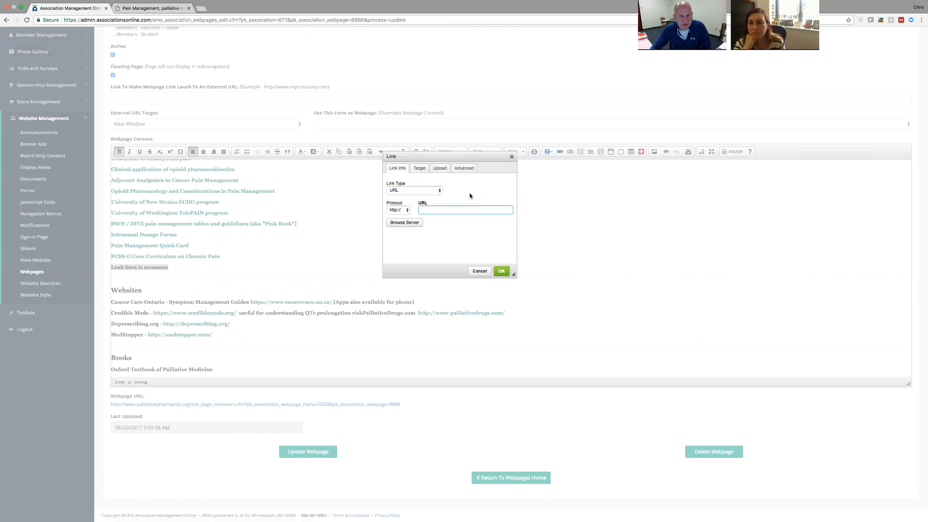
click(440, 169)
click(399, 189)
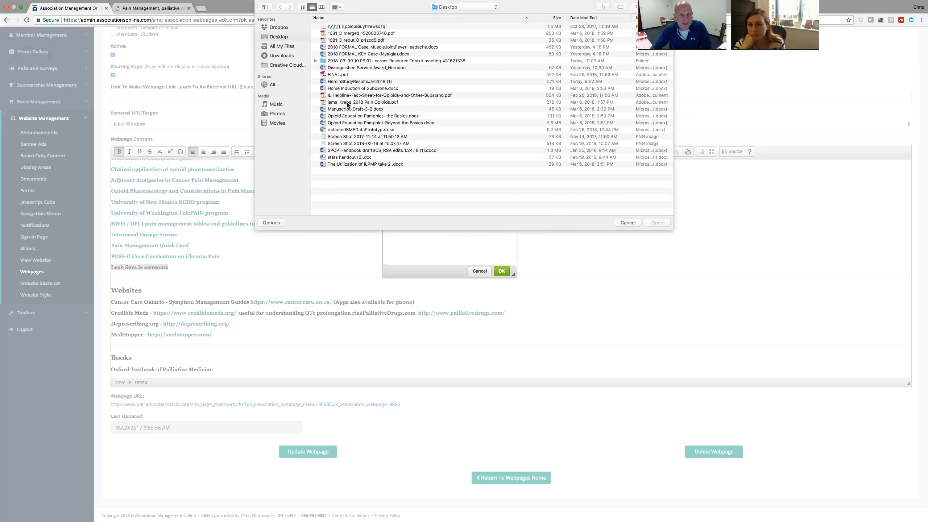
double_click(364, 103)
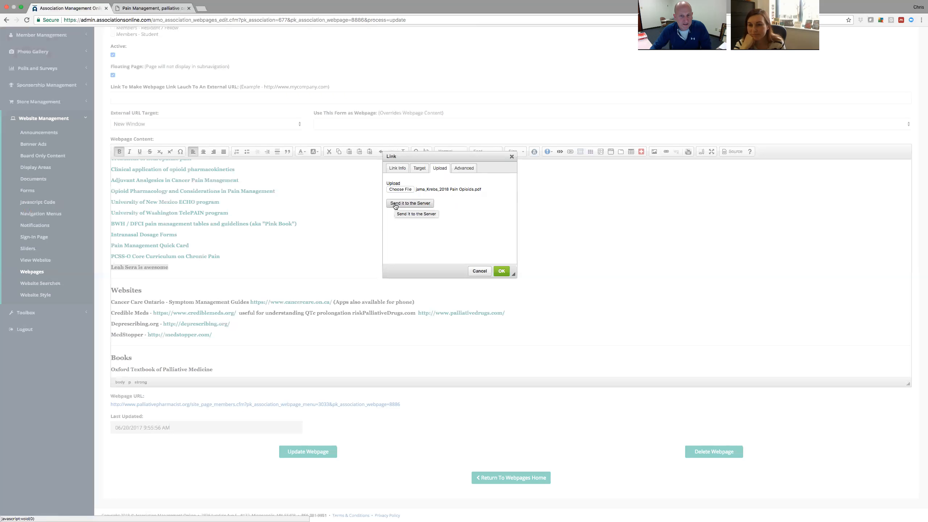
click(419, 205)
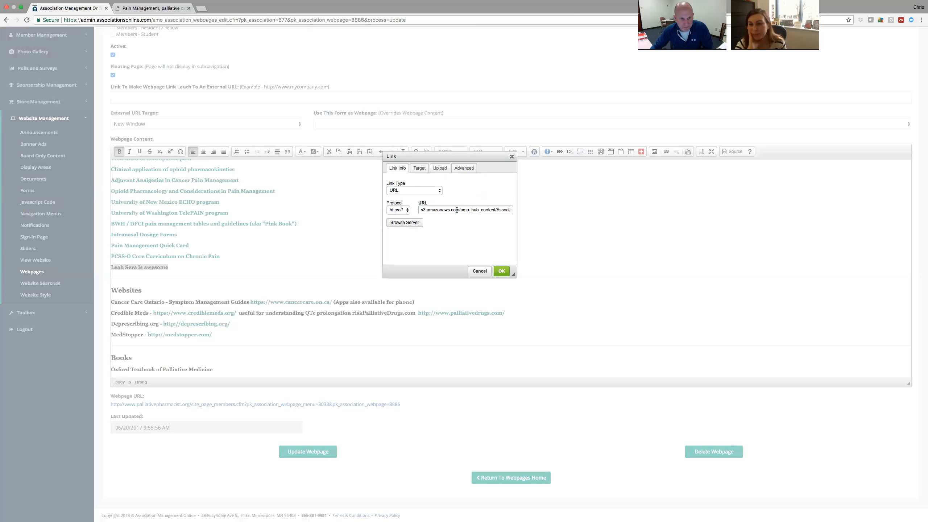
Apply the PDF link, then reselect the line and reopen its link settings, keeping the https protocol.
click(502, 271)
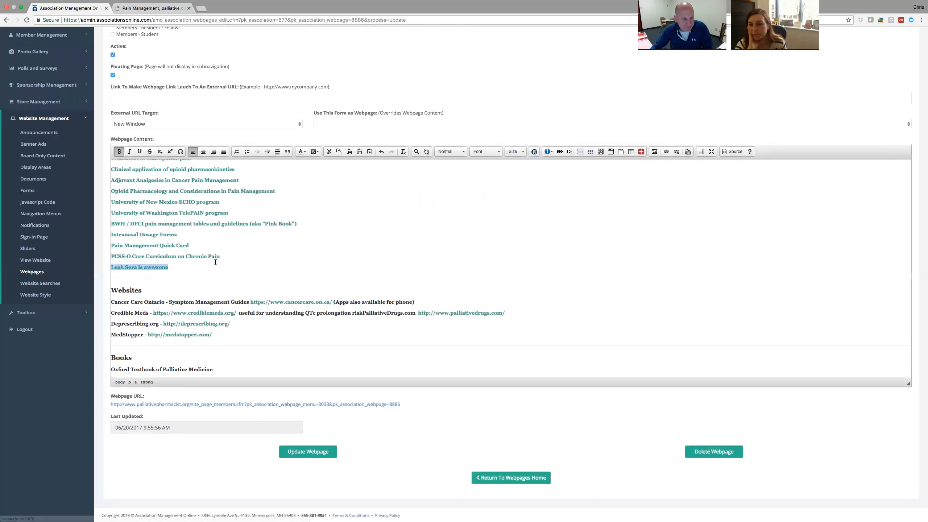
click(246, 269)
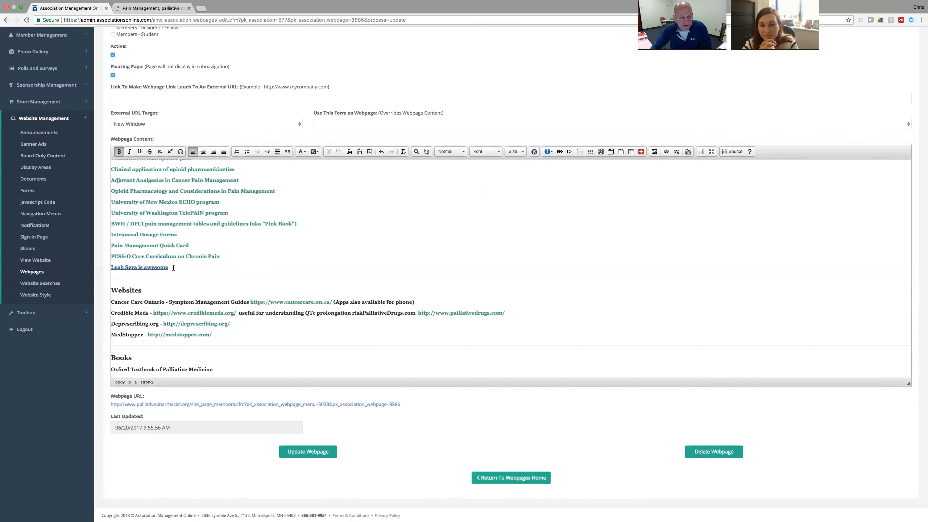
drag(170, 268, 111, 268)
click(666, 152)
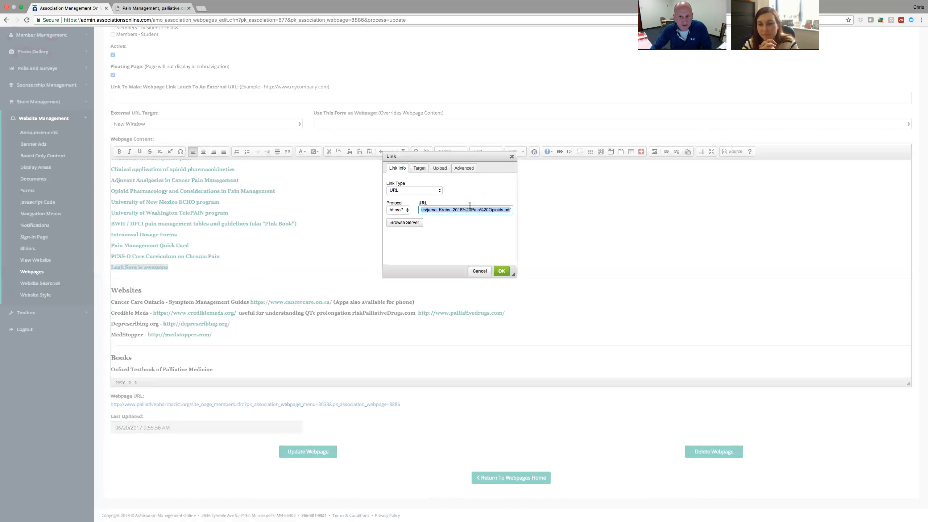
click(407, 210)
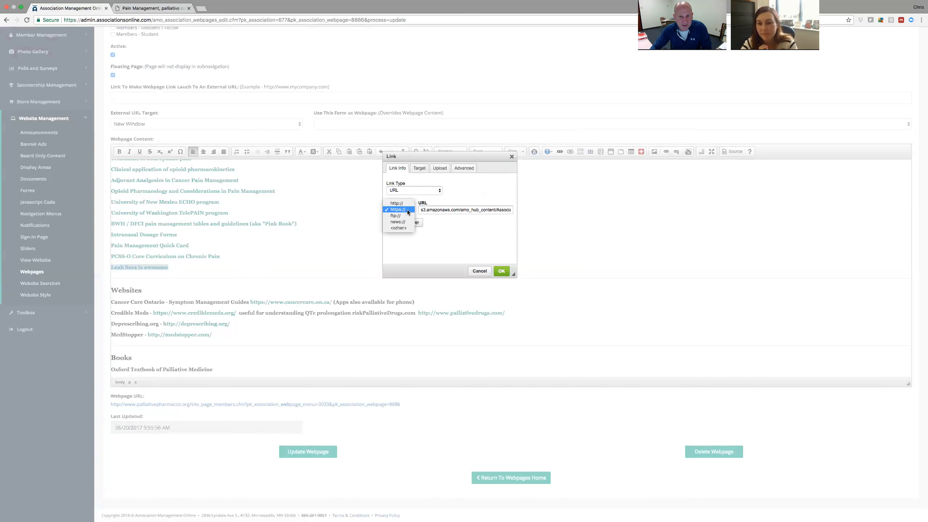
click(408, 200)
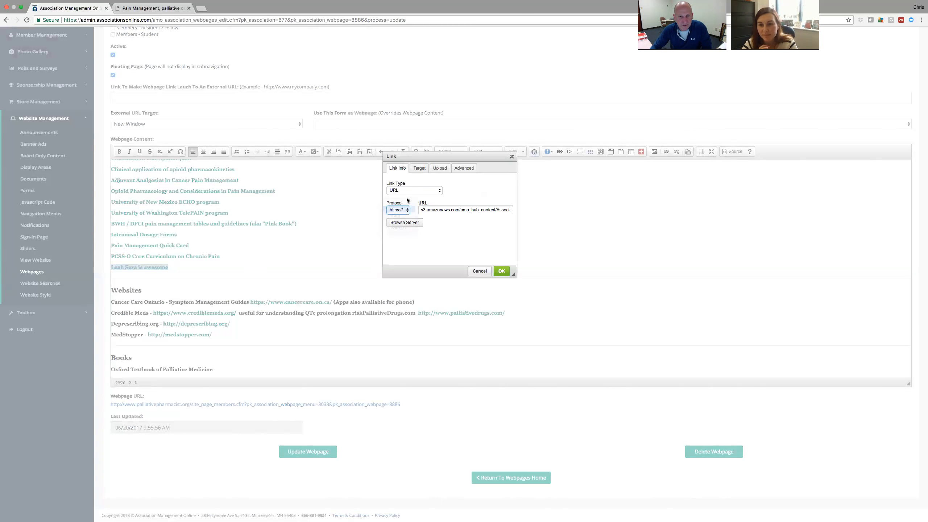
Review the Advanced, Upload and Target tabs, keep New Window, and save the Learner Resource Center webpage.
click(470, 167)
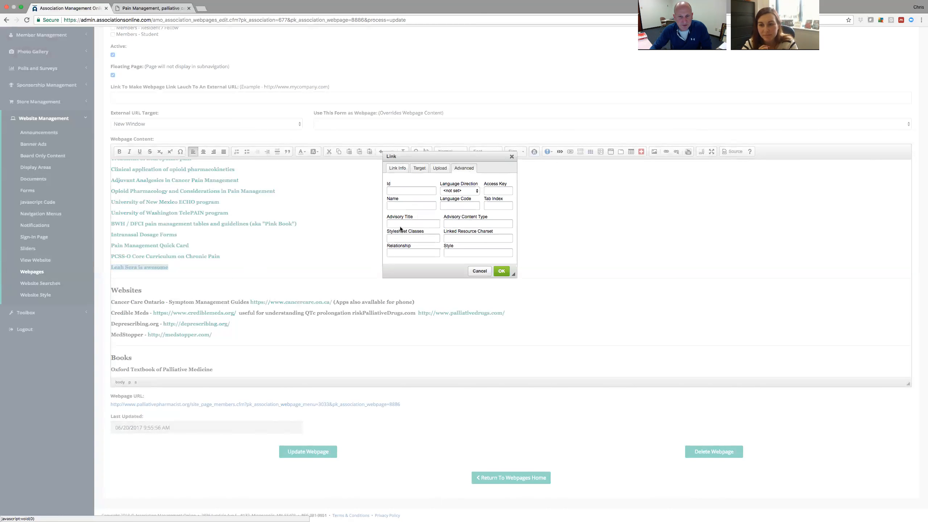
click(440, 169)
click(419, 168)
click(398, 168)
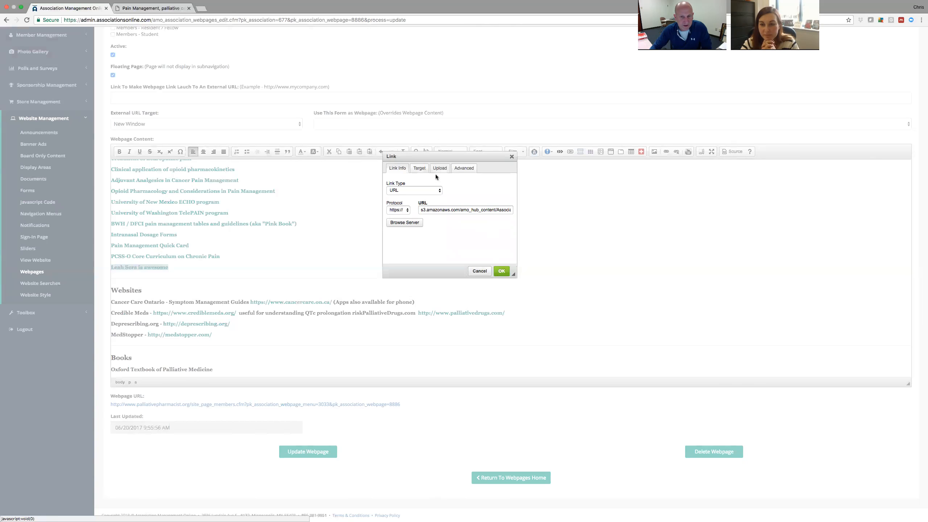
click(420, 168)
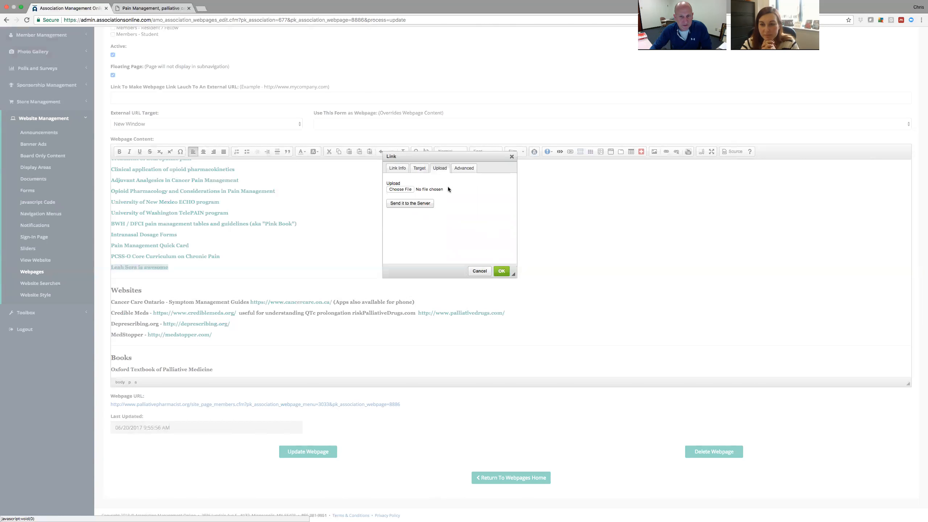
click(504, 273)
click(129, 272)
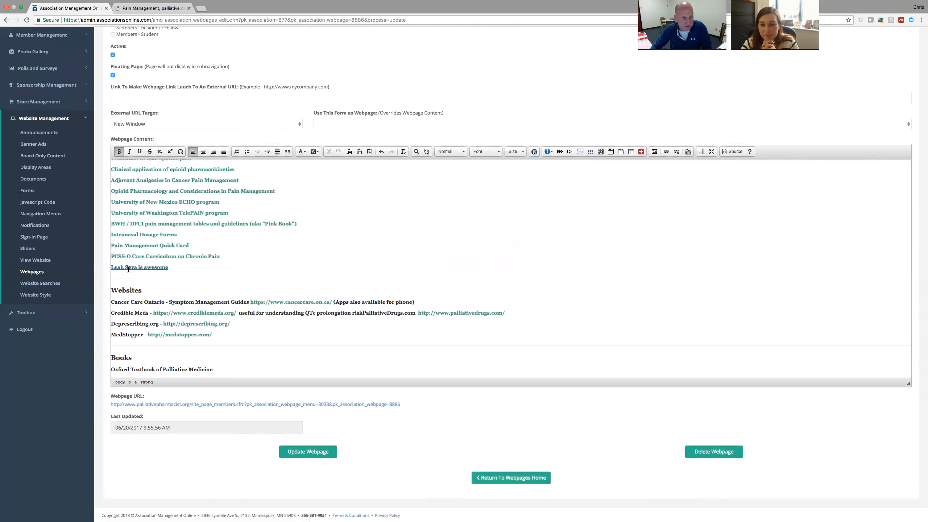
click(313, 453)
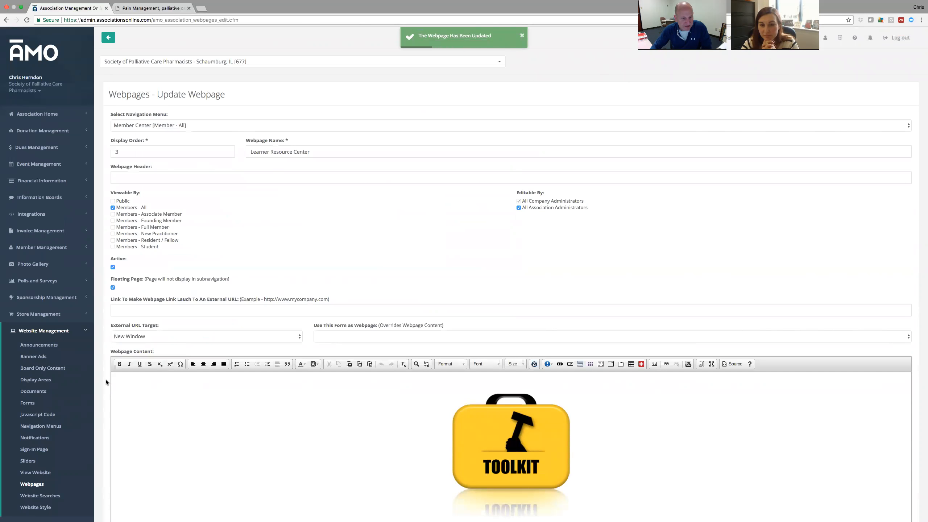
scroll(106, 382, down, 5)
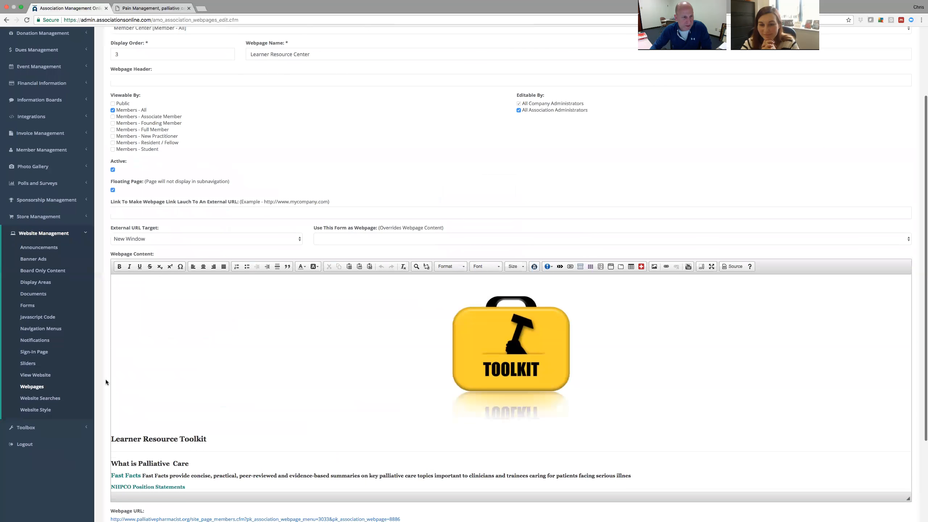
click(150, 8)
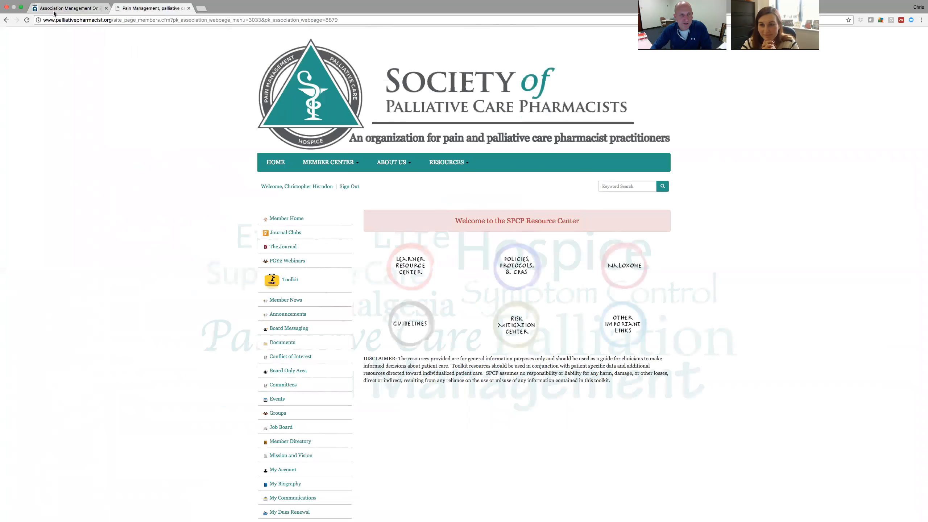
click(28, 22)
click(419, 272)
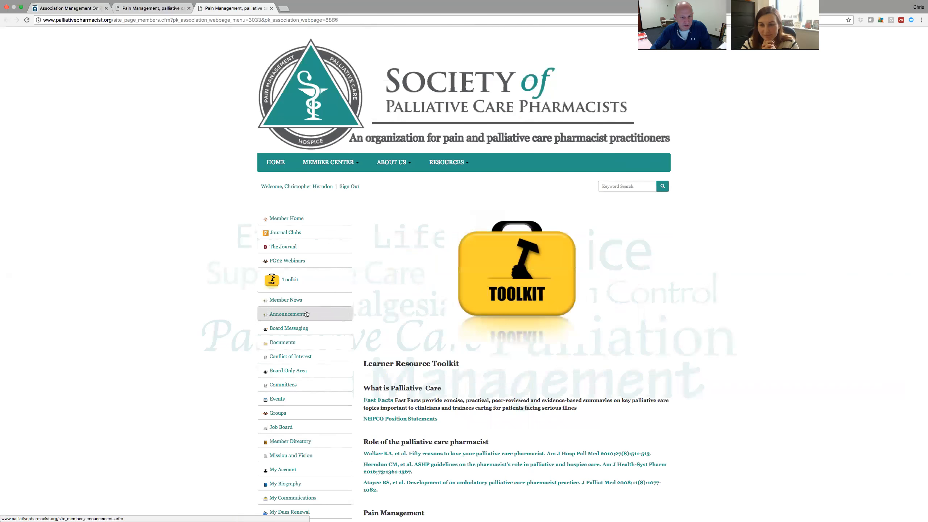
scroll(365, 302, down, 10)
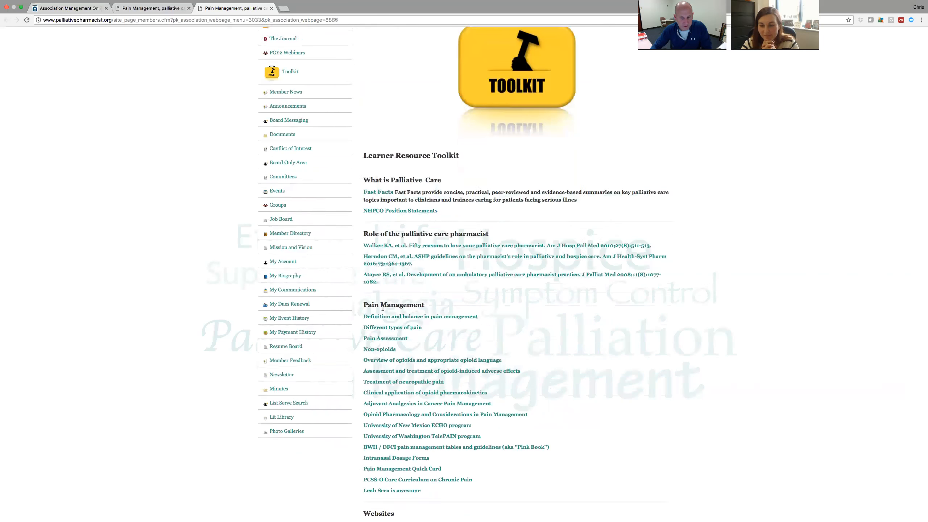
scroll(384, 314, down, 3)
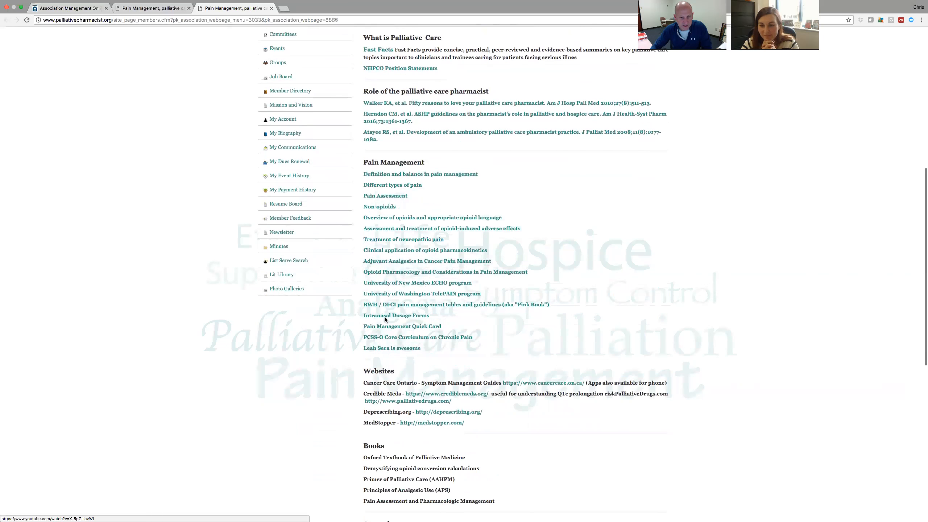
click(403, 348)
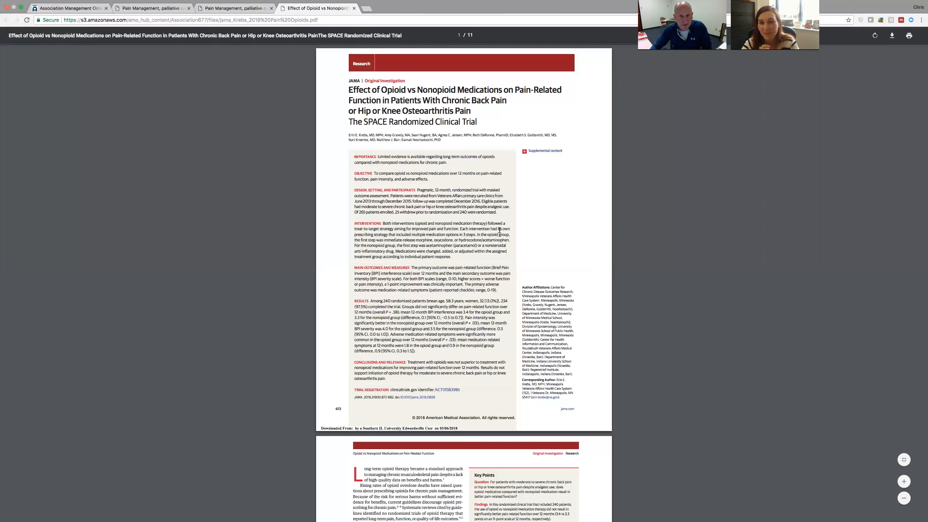
click(355, 9)
click(271, 8)
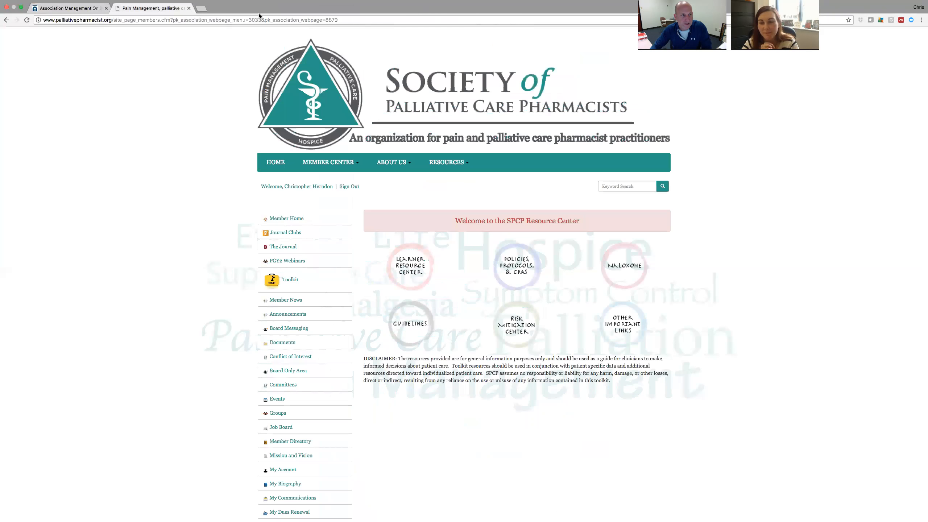
click(70, 8)
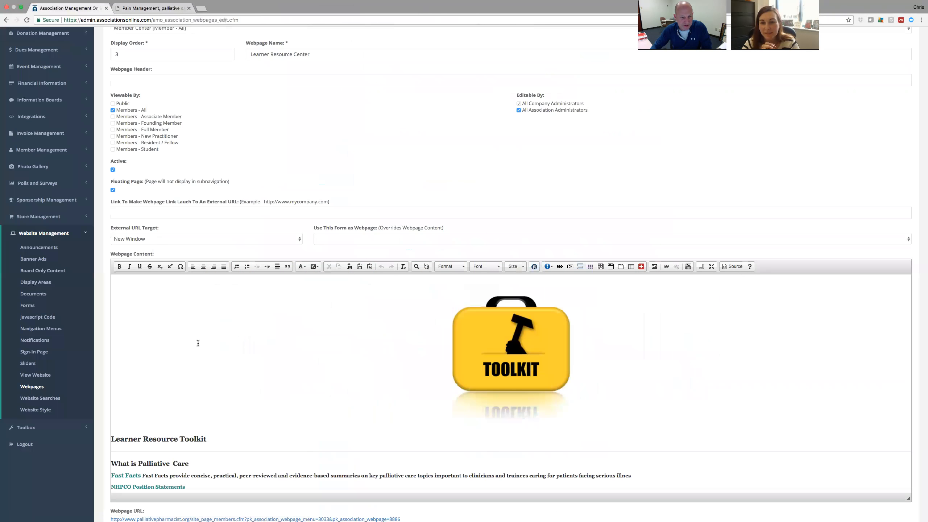
Delete the last Pain Management link line and save the page, updated 03/09/2018 10:16:59 AM.
scroll(198, 343, down, 15)
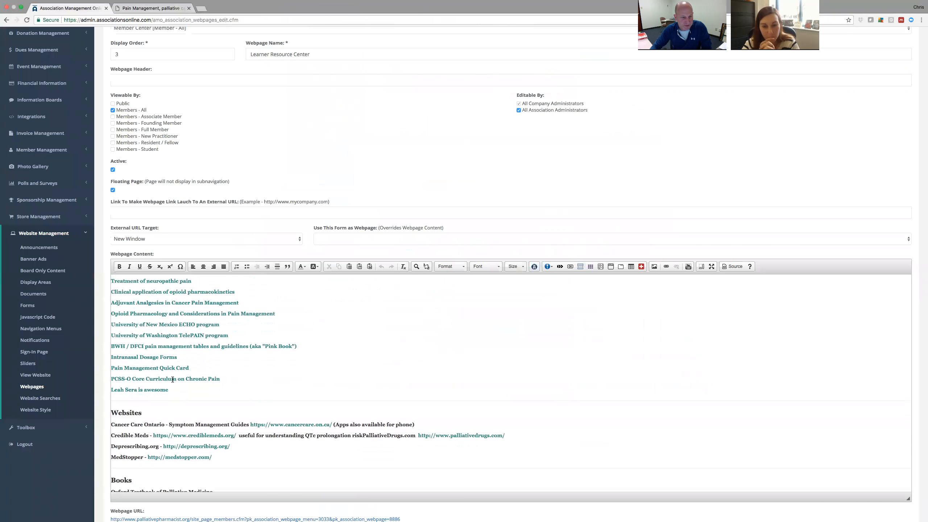
drag(169, 390, 107, 390)
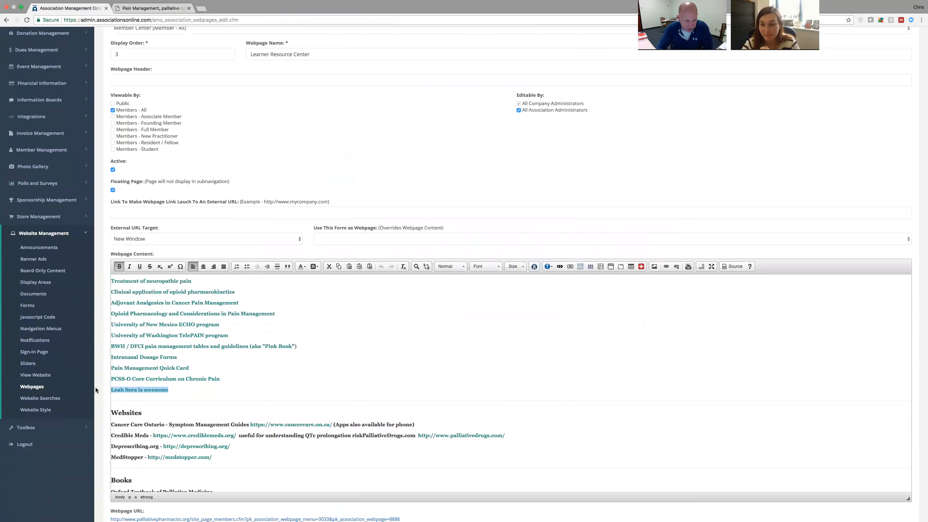
key(BackSpace)
key(BackSpace)
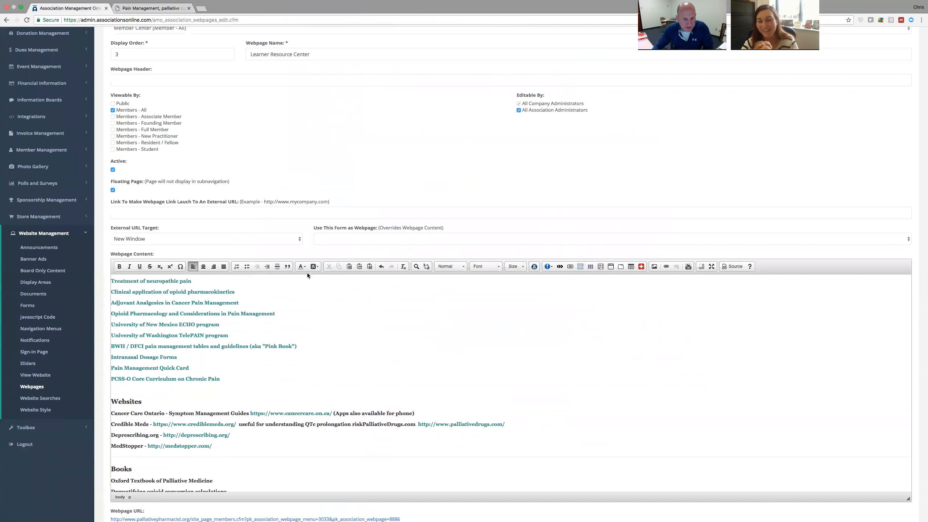
click(277, 268)
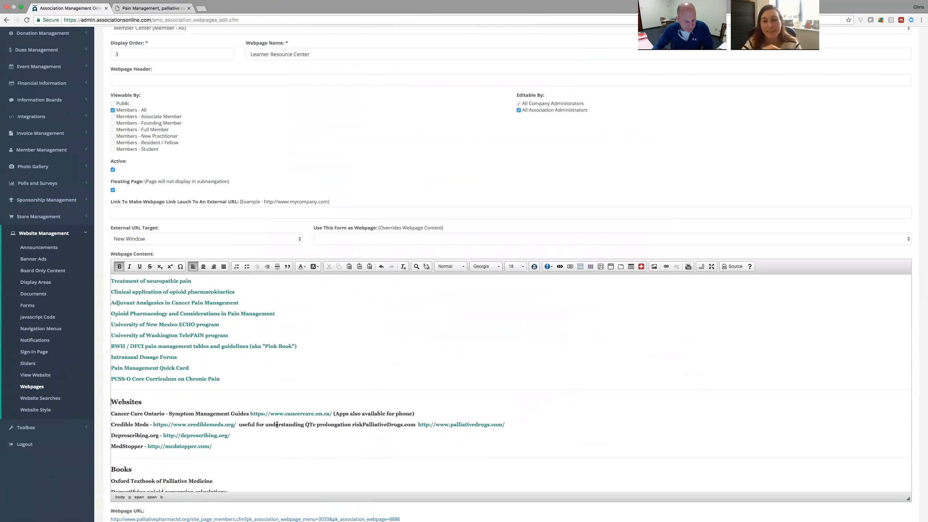
scroll(277, 425, down, 3)
scroll(277, 426, down, 15)
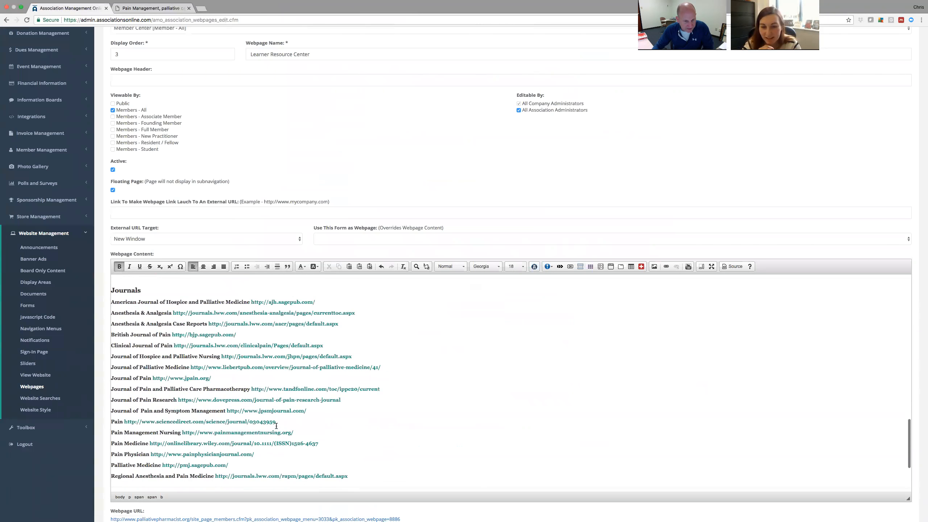
click(310, 460)
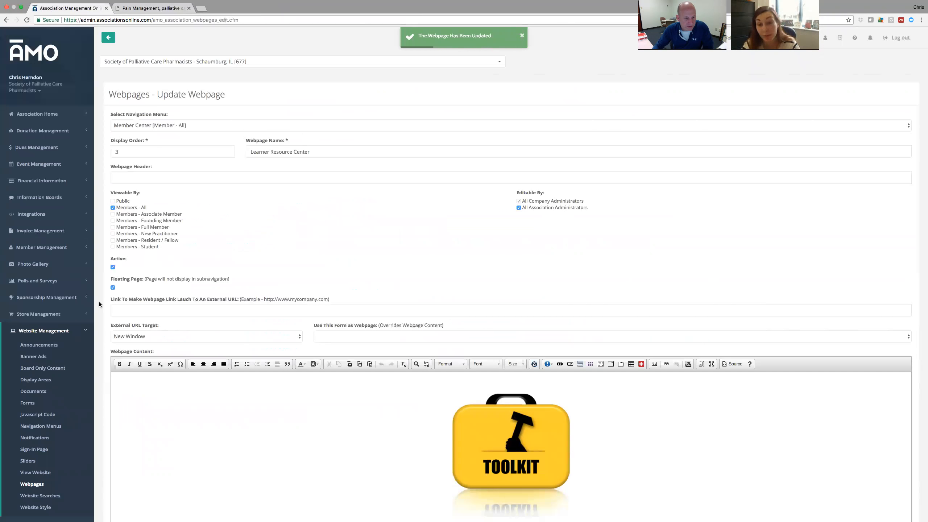
scroll(99, 302, down, 3)
scroll(100, 304, down, 2)
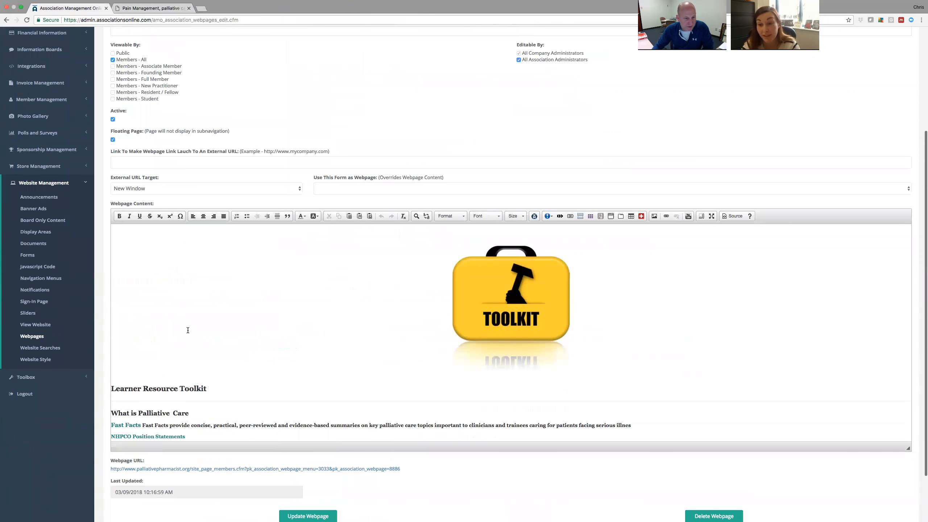
scroll(187, 328, down, 5)
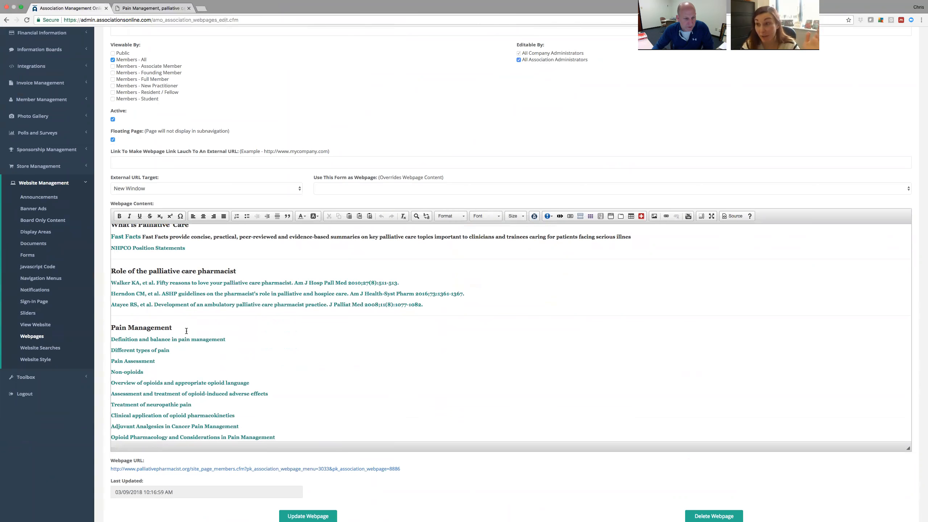
scroll(187, 331, down, 6)
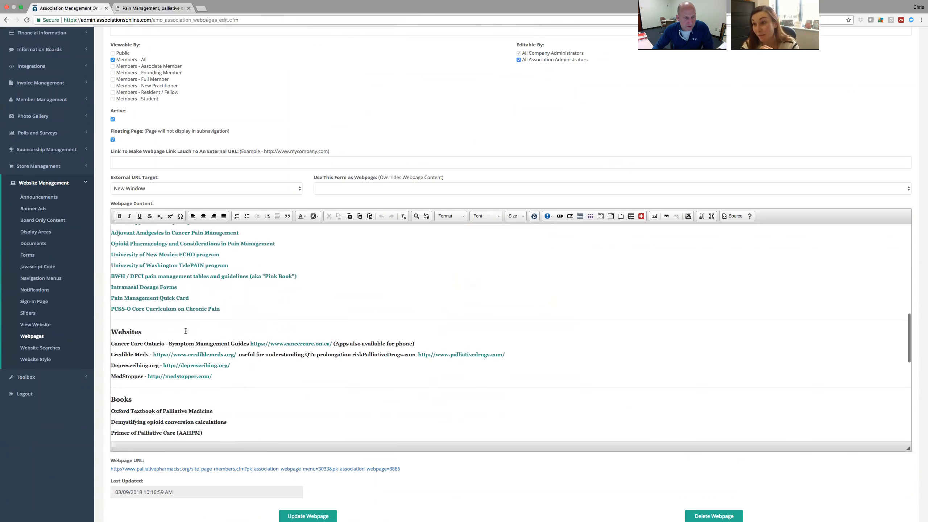
scroll(185, 331, down, 1)
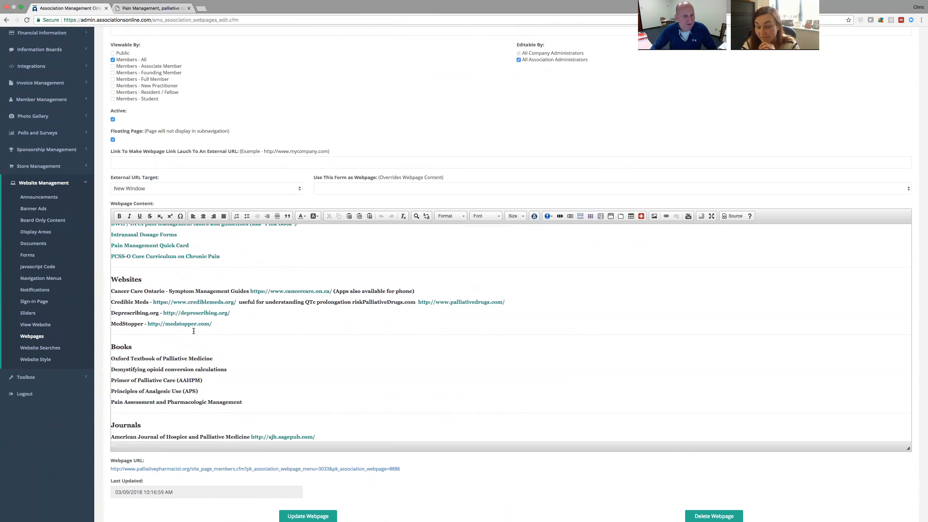
scroll(368, 366, down, 3)
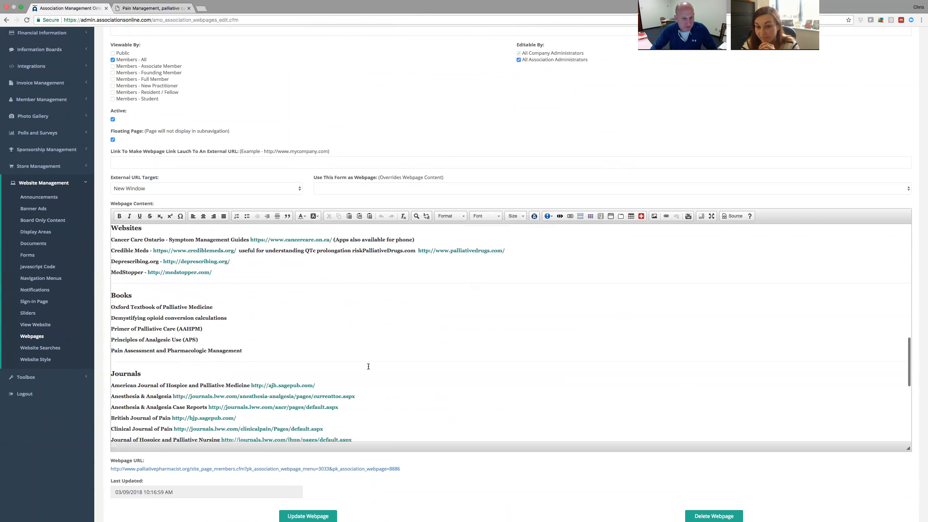
scroll(395, 474, down, 3)
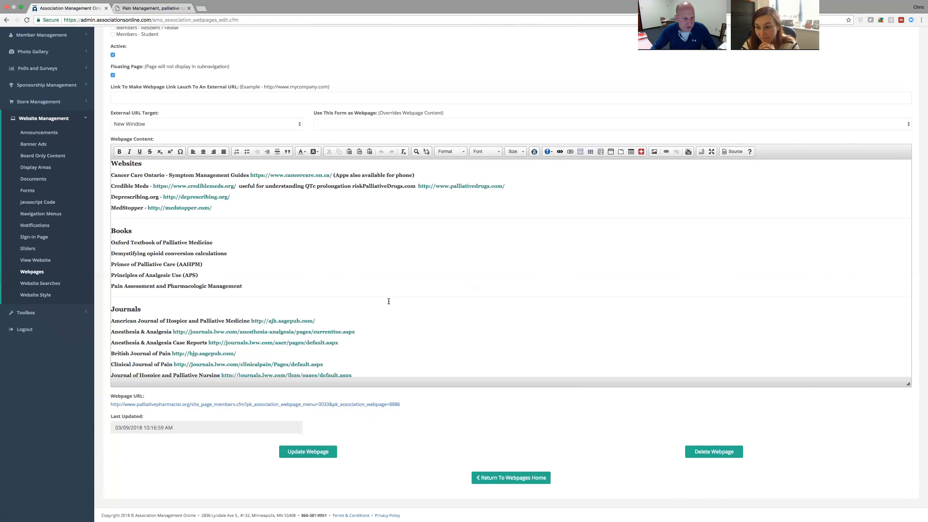
scroll(389, 301, up, 5)
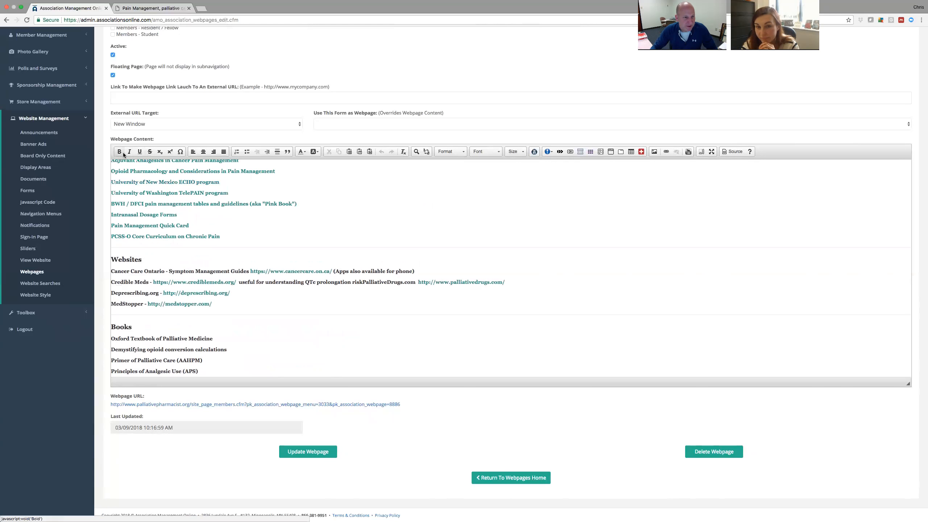
click(181, 153)
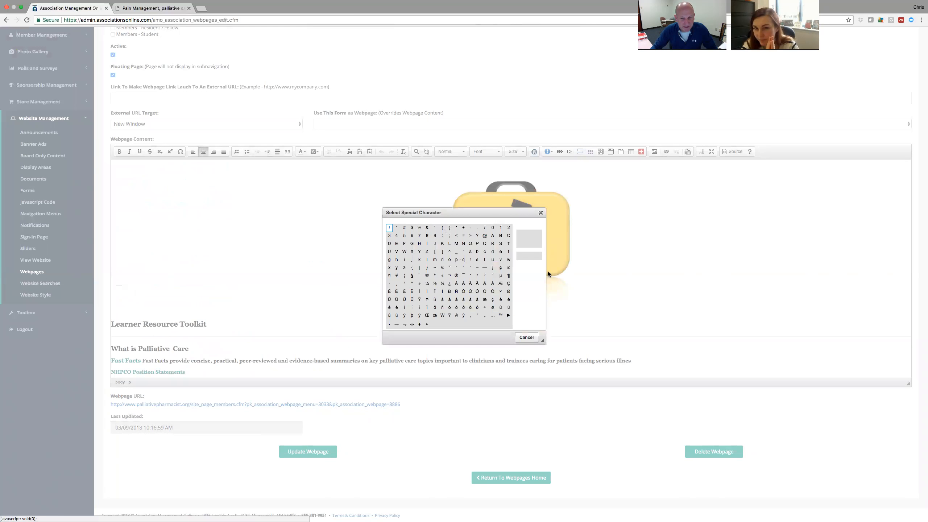
click(526, 337)
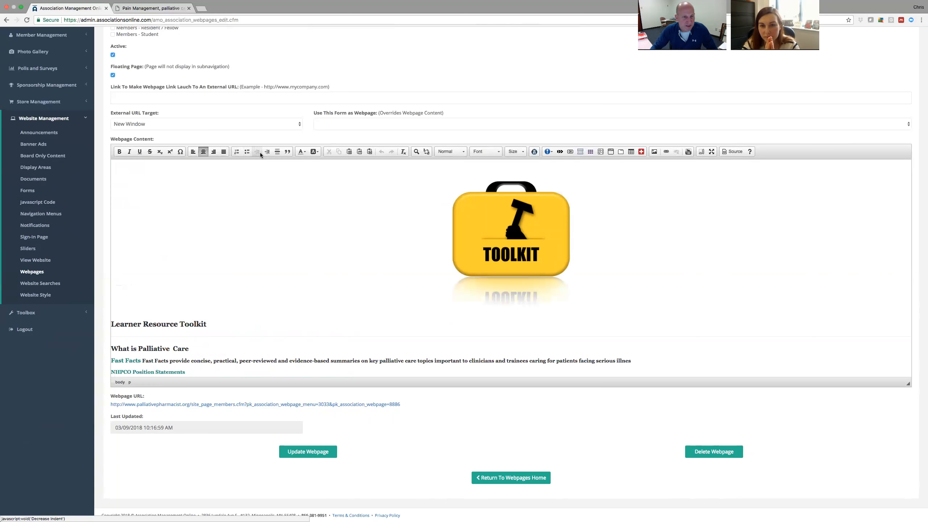
click(308, 152)
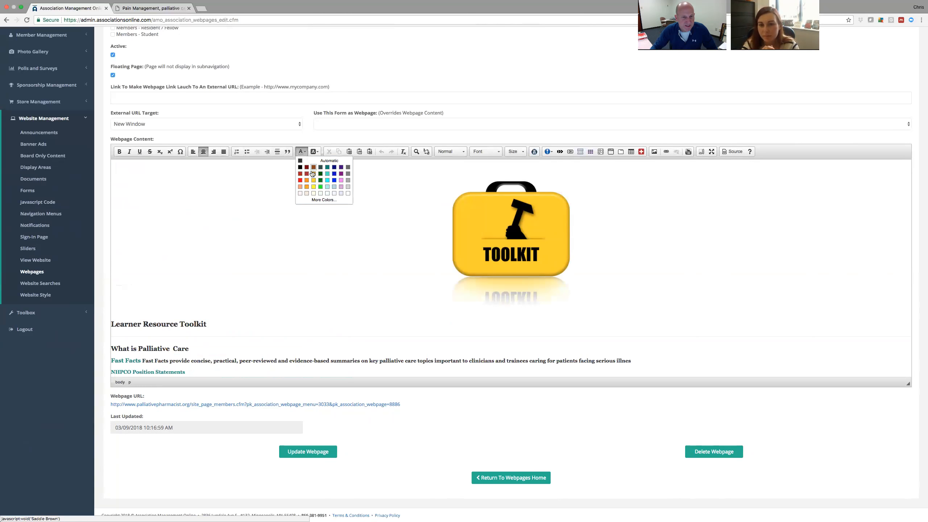
click(316, 137)
click(314, 151)
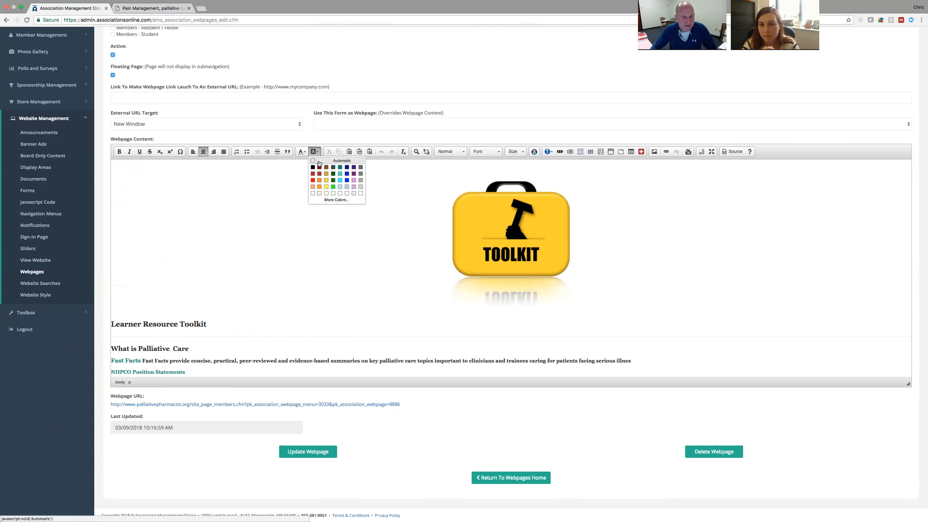
click(322, 139)
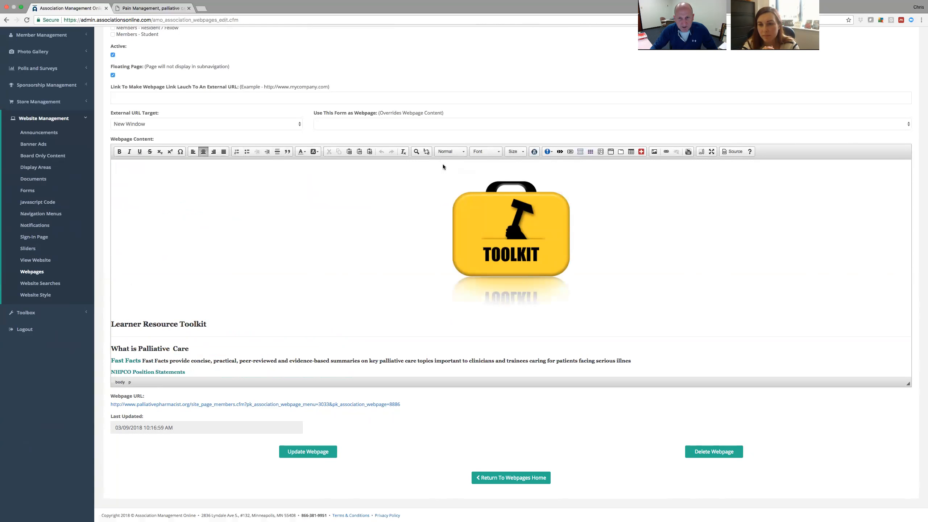
click(464, 153)
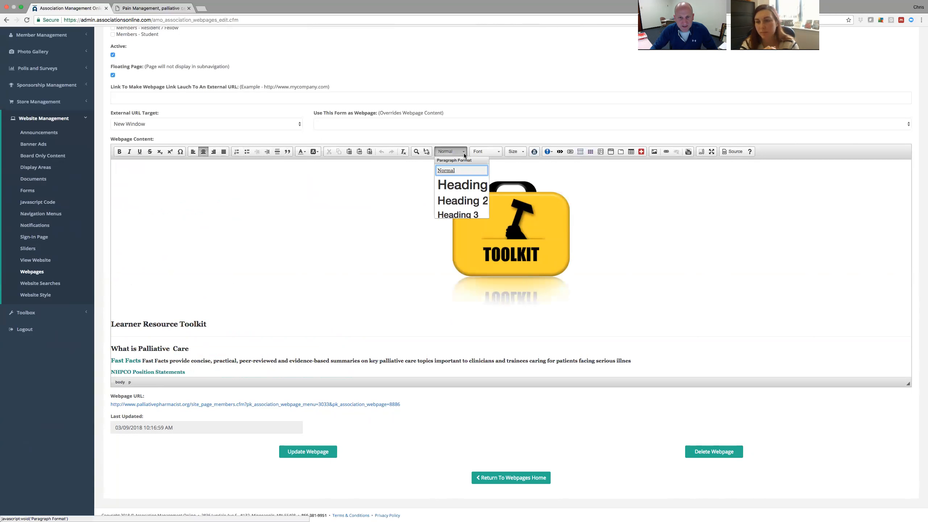
click(488, 151)
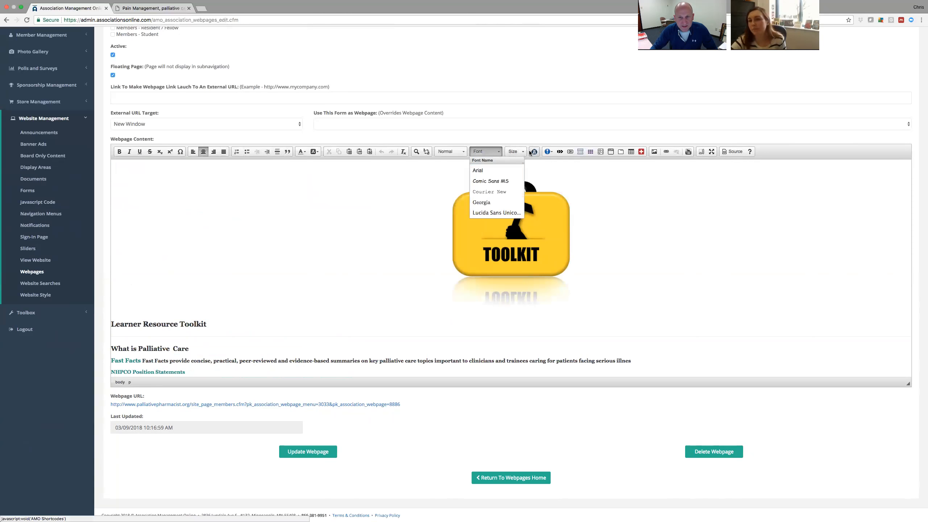
click(515, 151)
click(448, 166)
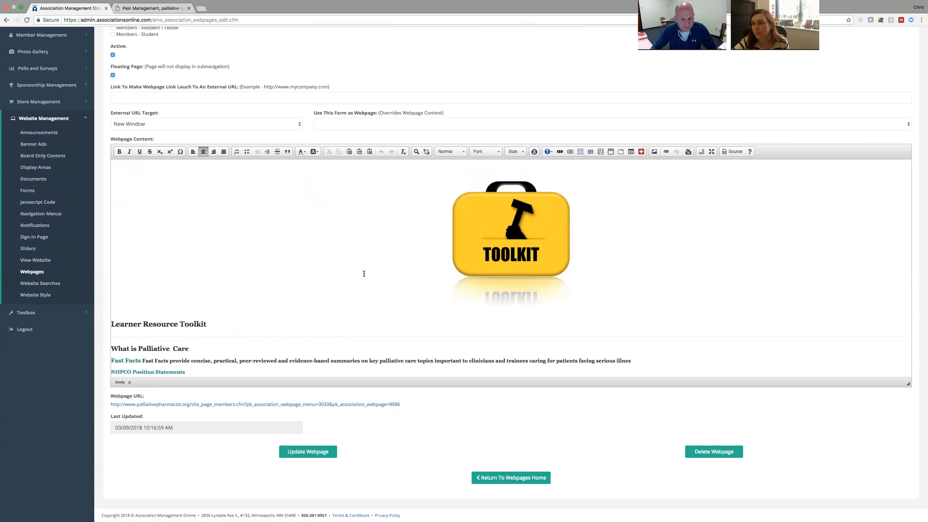
Return to the webpages list and open Member Center's 'Toolkit and resources' page for editing.
click(39, 272)
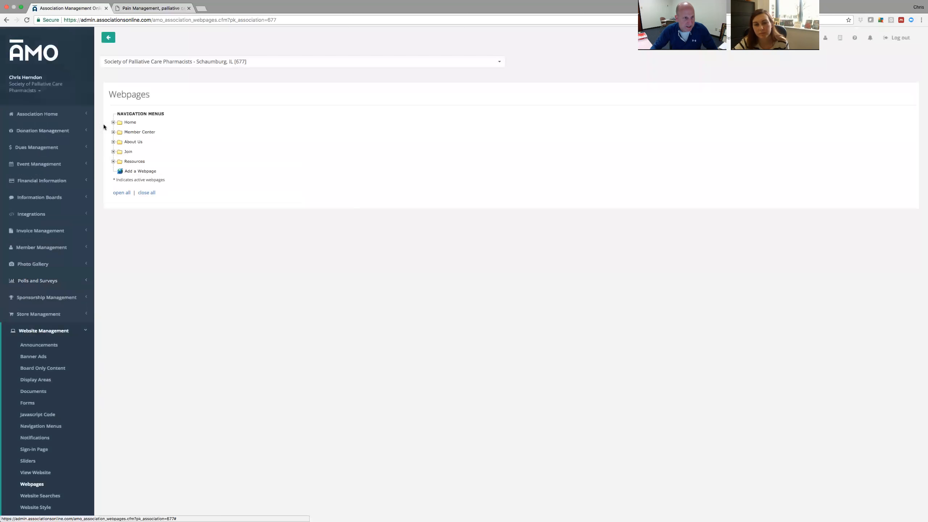
click(113, 133)
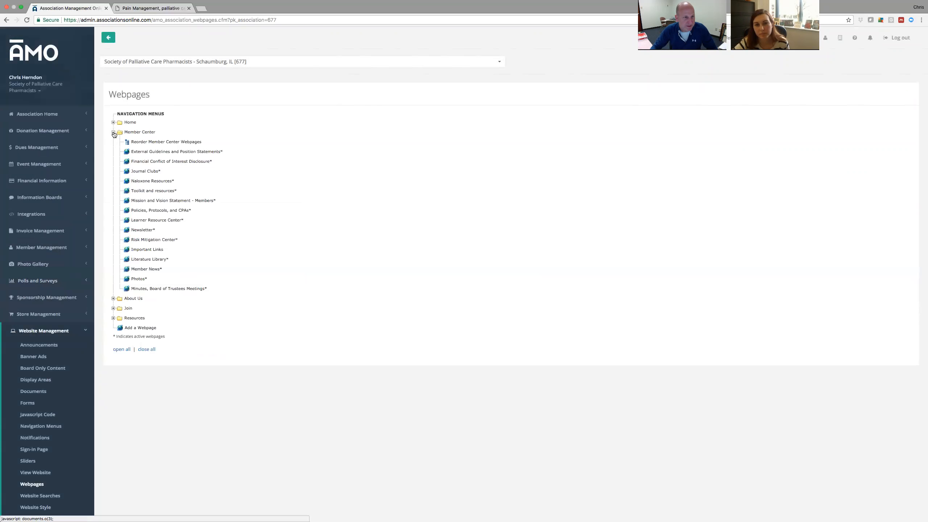
click(152, 221)
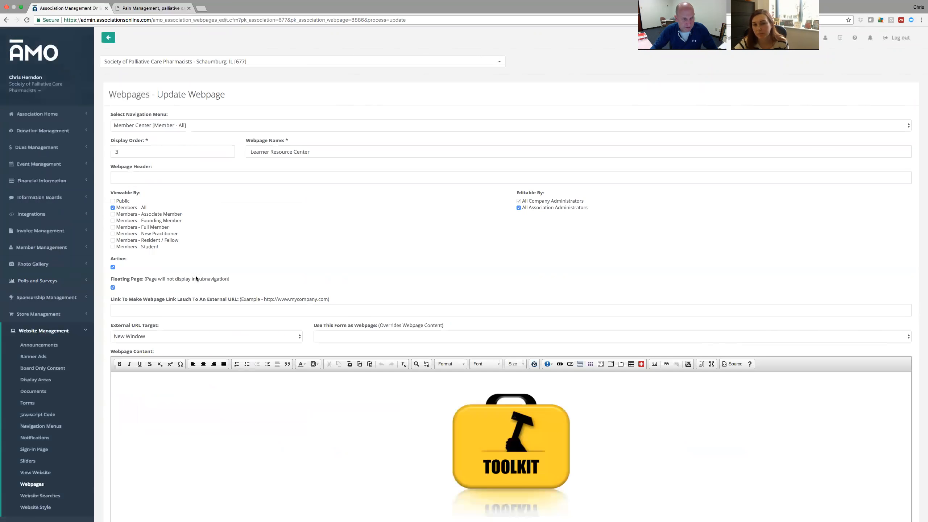
scroll(44, 432, down, 3)
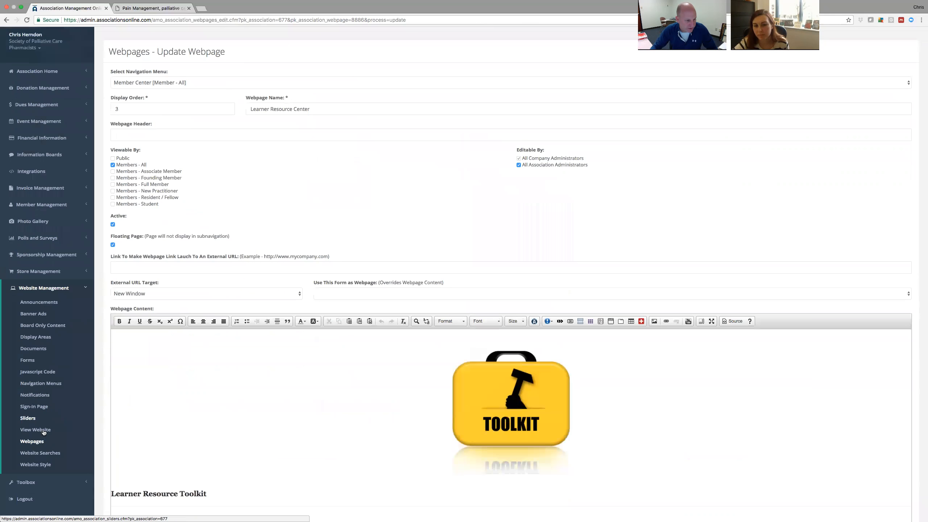
click(36, 441)
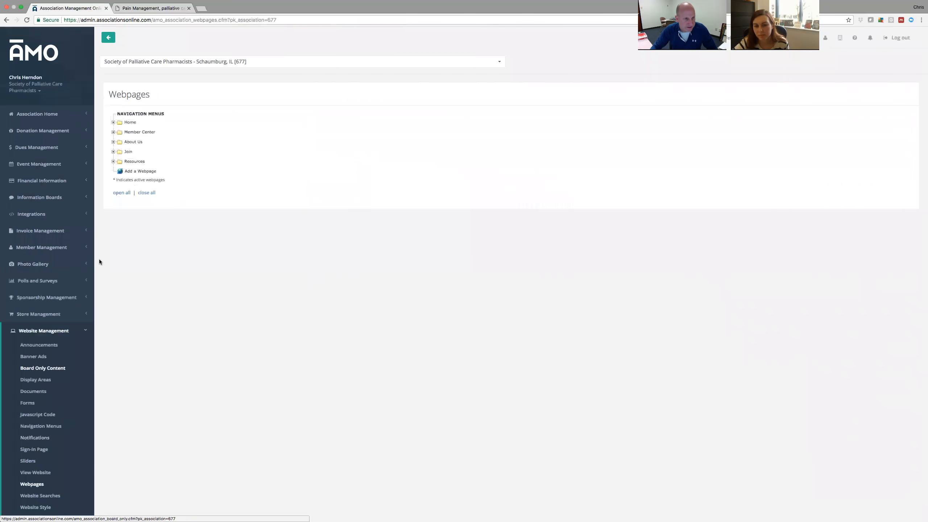
click(113, 132)
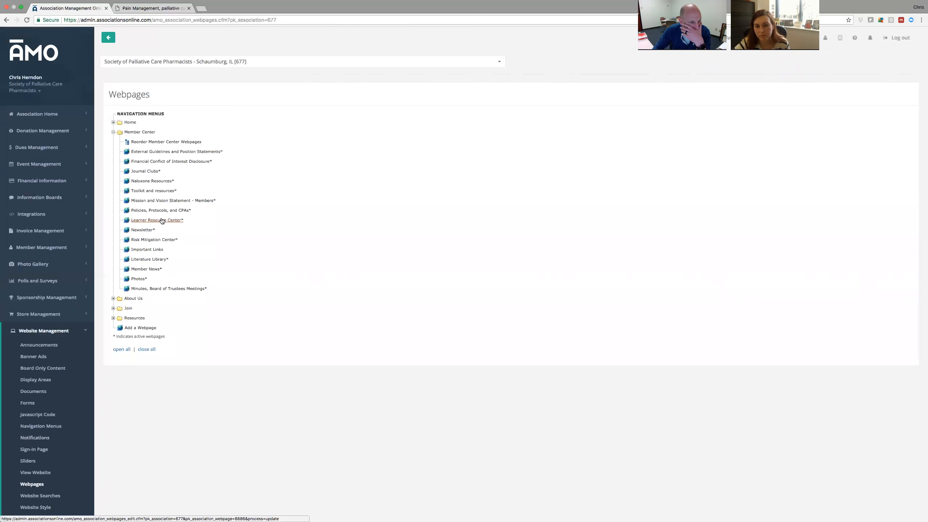
click(153, 192)
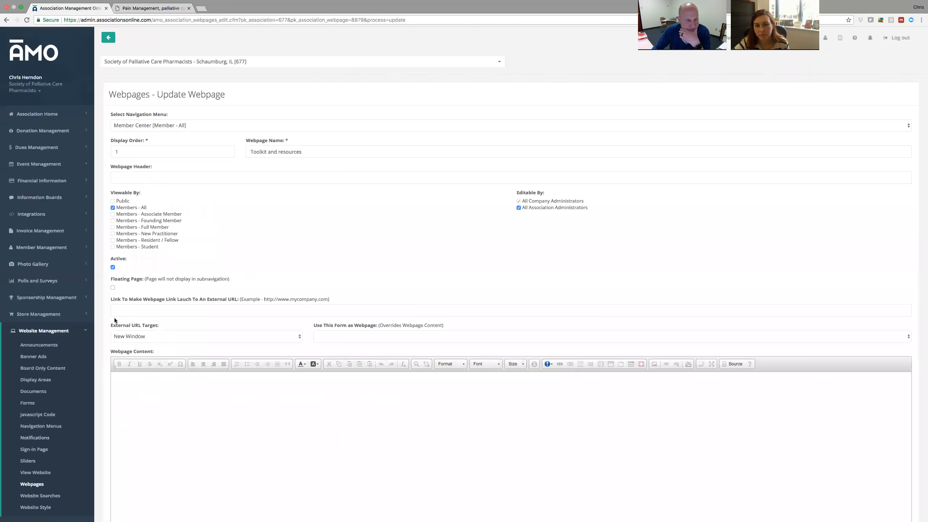
Below the image grid, type a line inviting submissions to the SPCP Learner Resource Center.
scroll(103, 317, down, 3)
scroll(103, 317, down, 3)
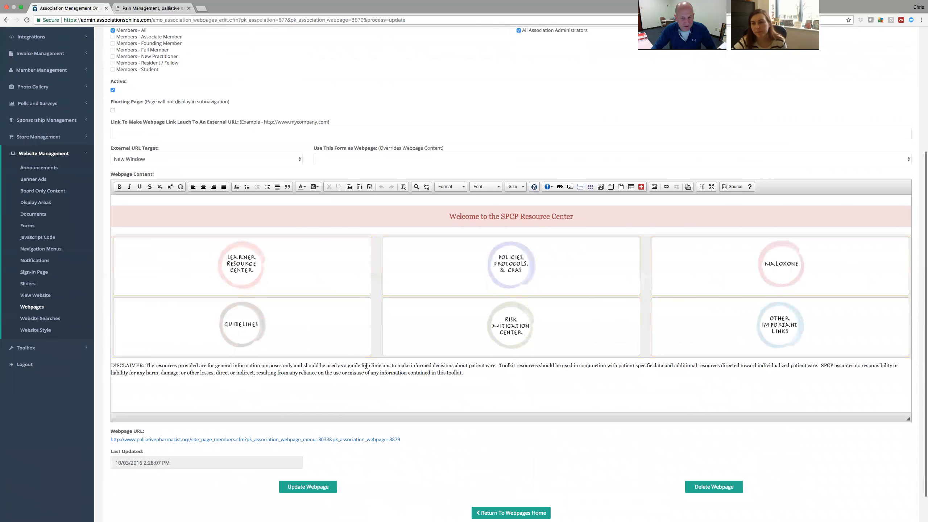
click(244, 393)
key(Return)
key(Return)
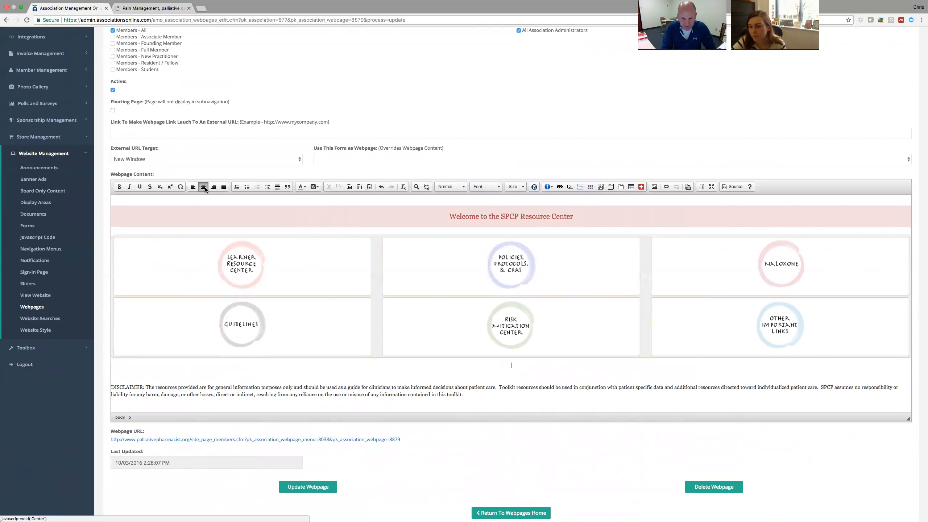
text(Submit your)
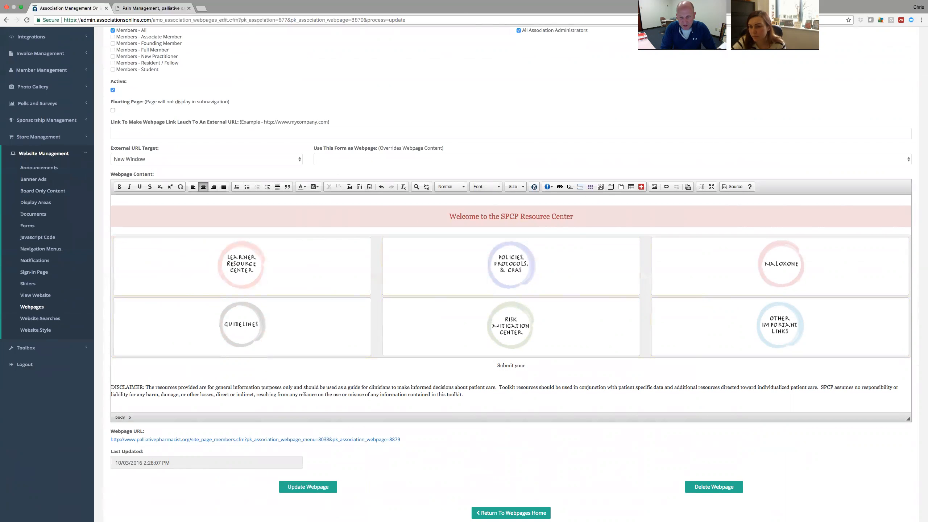
key(BackSpace)
key(BackSpace)
key(BackSpace)
key(BackSpace)
key(BackSpace)
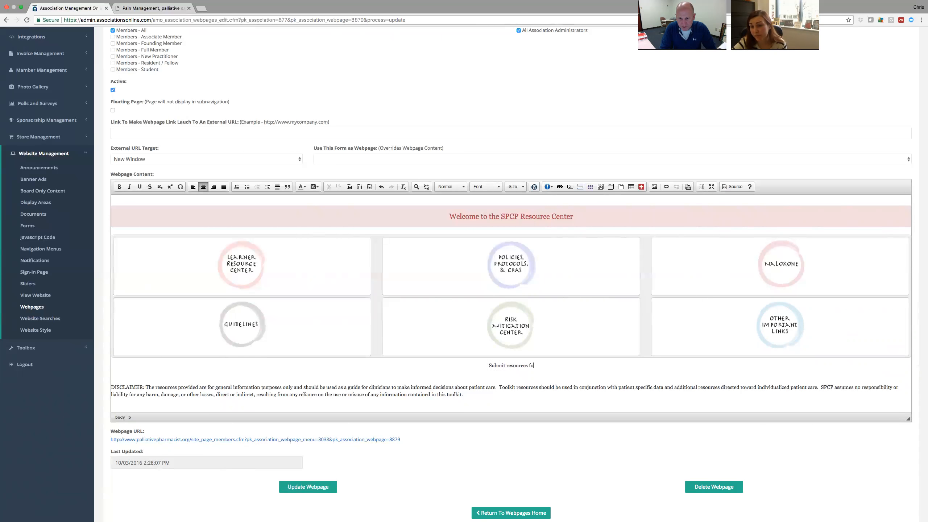
text(ation to be included in the)
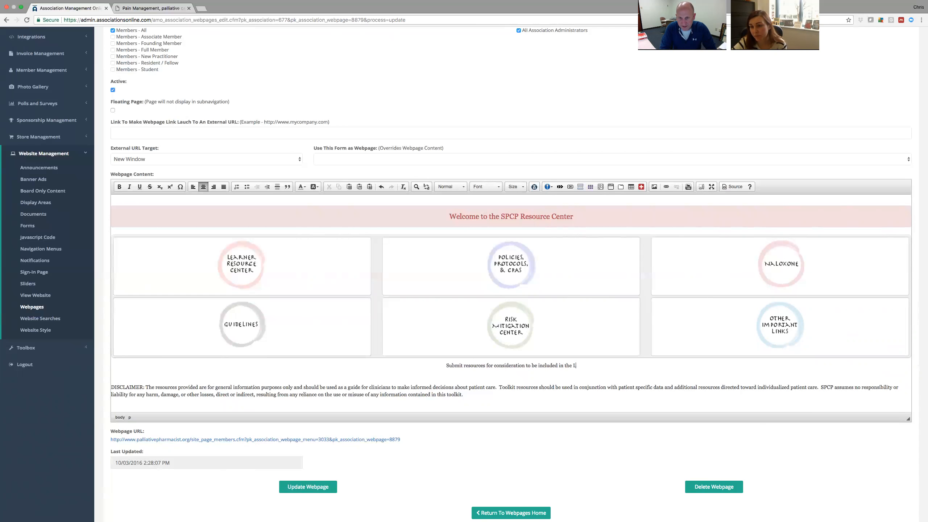
text( SPCP Learner Resource Center)
Make the submission sentence bold at size 20.
drag(609, 365, 406, 366)
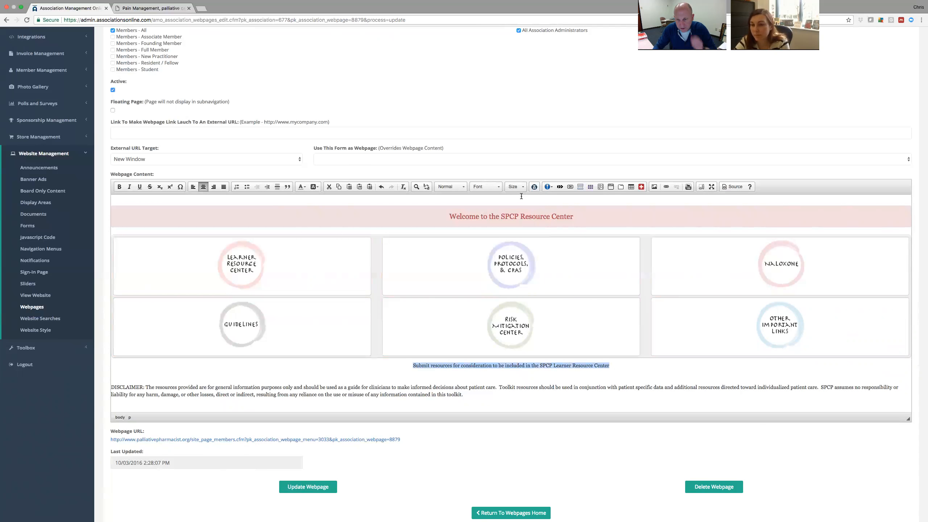
click(515, 186)
scroll(522, 234, down, 2)
click(513, 237)
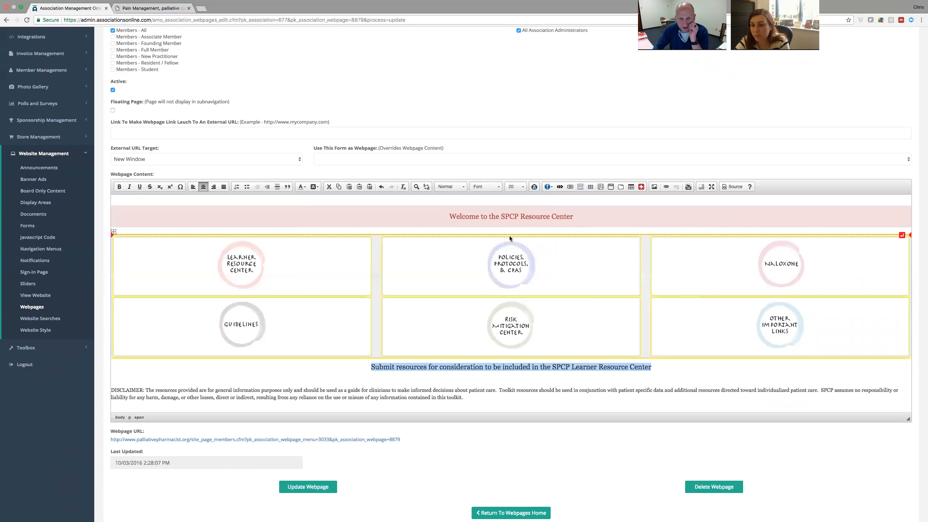
click(120, 187)
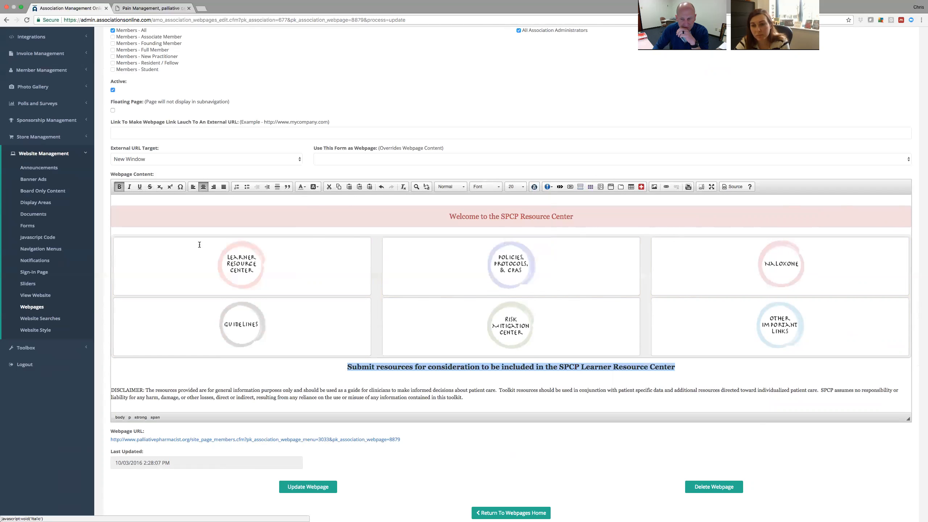
click(763, 371)
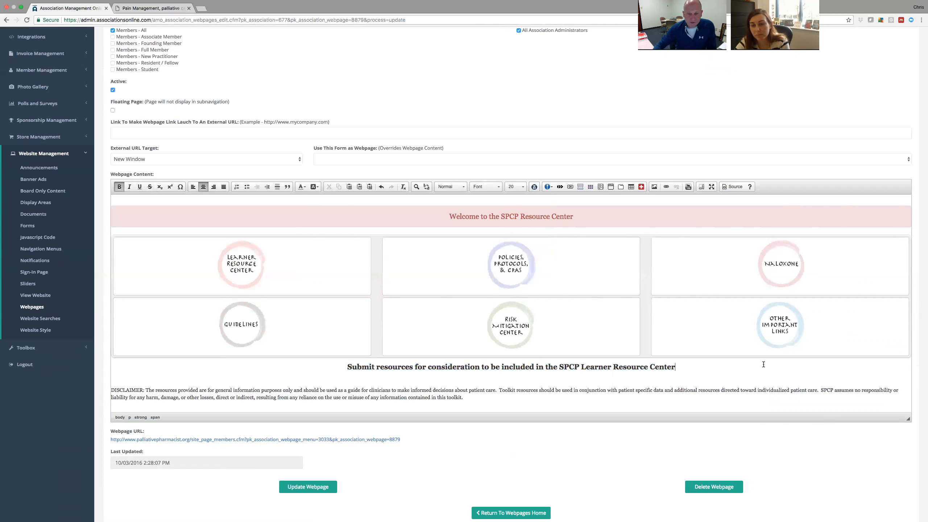
scroll(500, 445, down, 2)
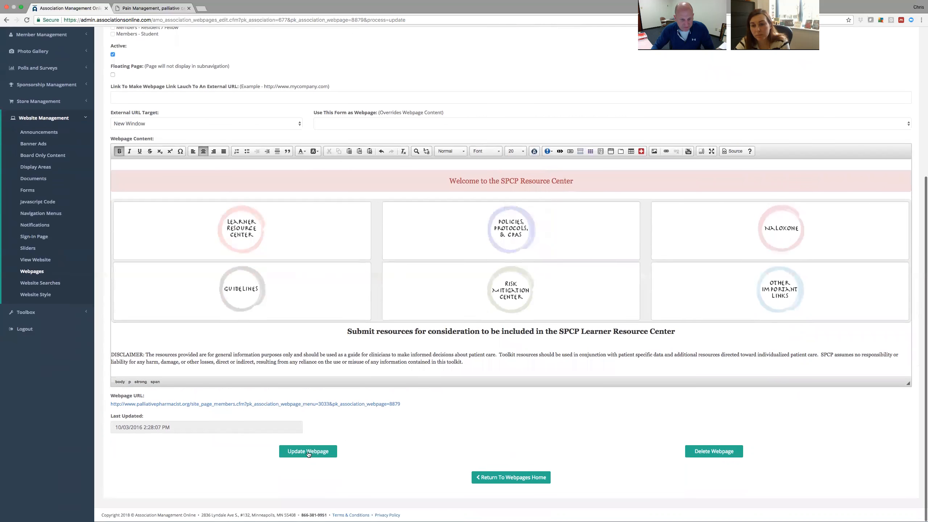
Save the page, then try linking the submission sentence with a parent-window target and cancel.
click(313, 453)
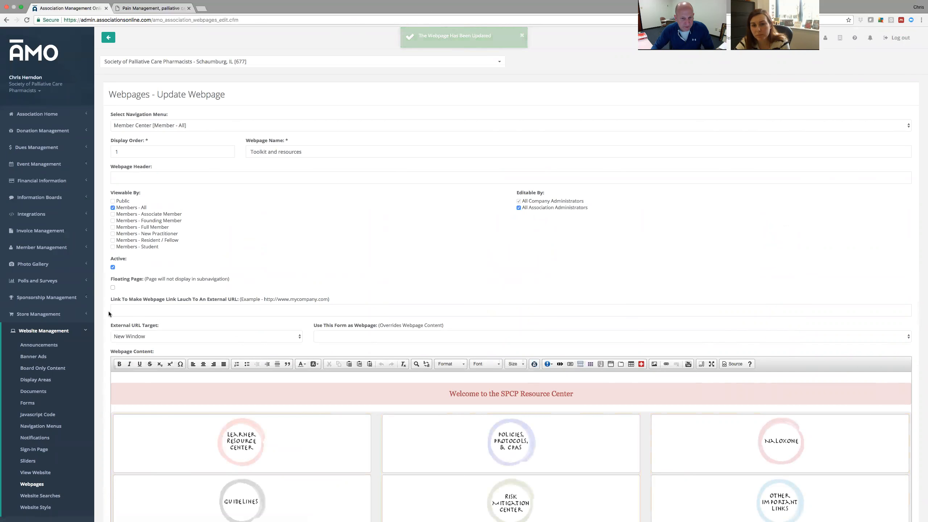
scroll(103, 317, down, 5)
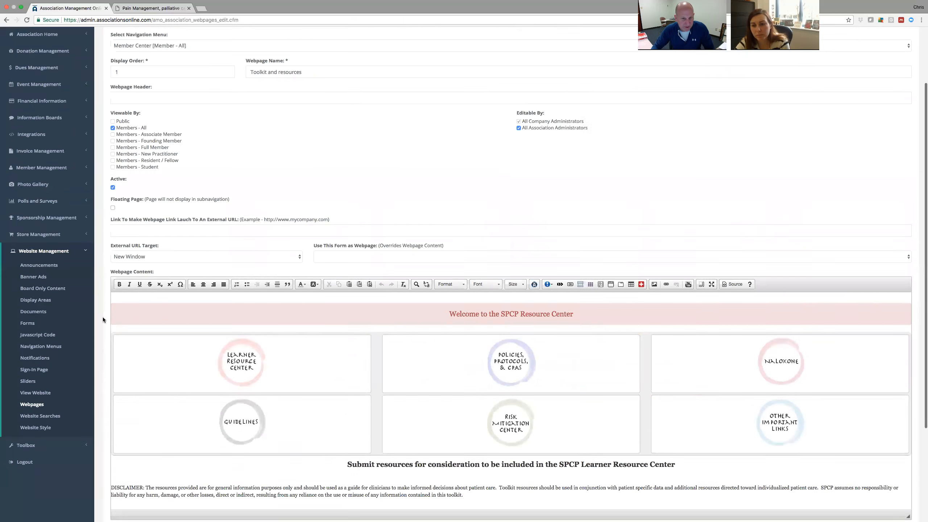
drag(680, 440, 417, 428)
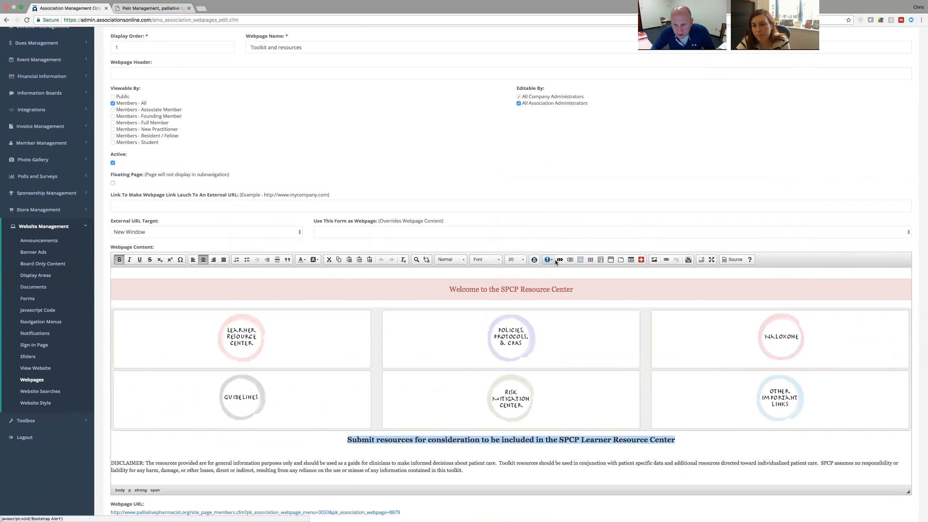
click(666, 259)
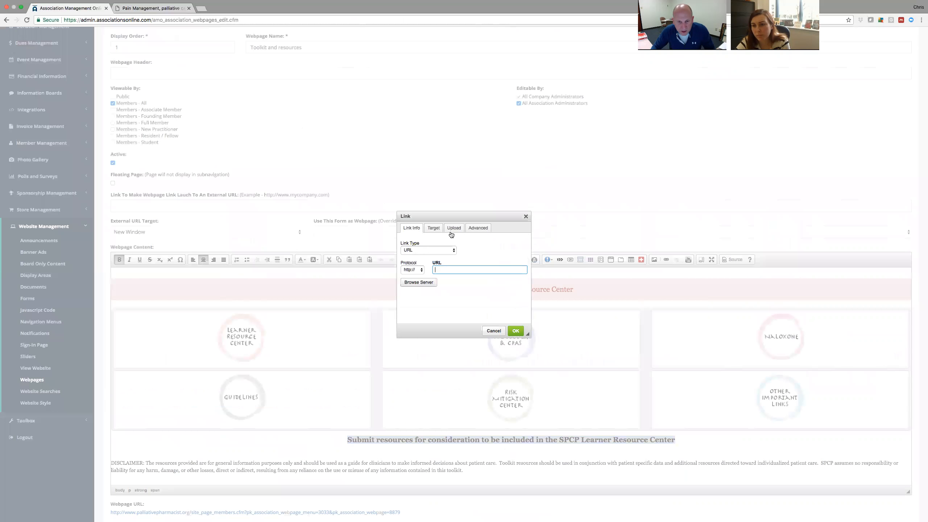
click(437, 230)
click(440, 250)
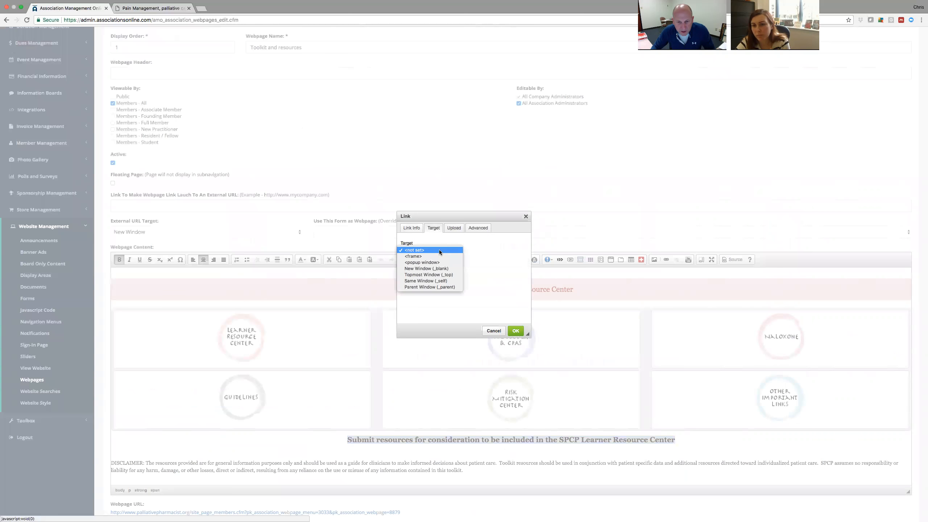
click(436, 287)
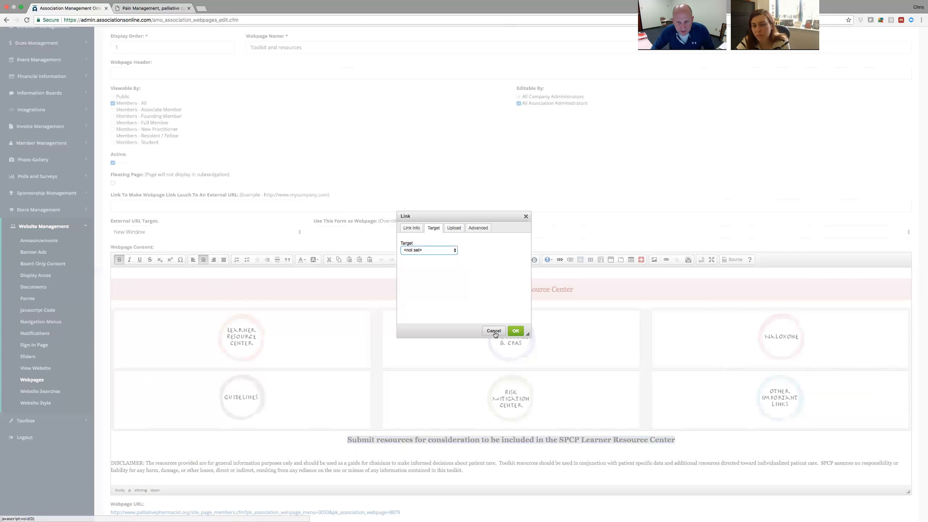
click(494, 331)
Save the Toolkit and resources page again and return to the webpages list.
scroll(102, 325, down, 3)
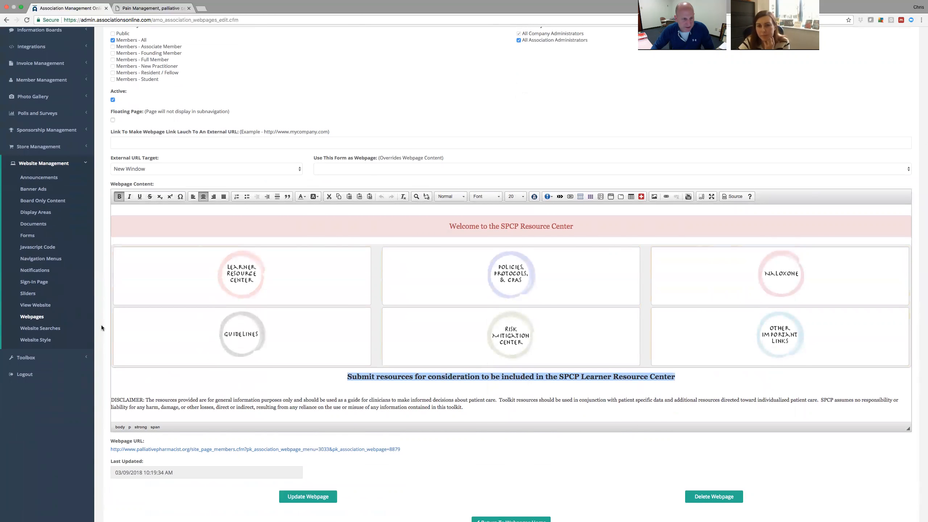
scroll(456, 462, down, 2)
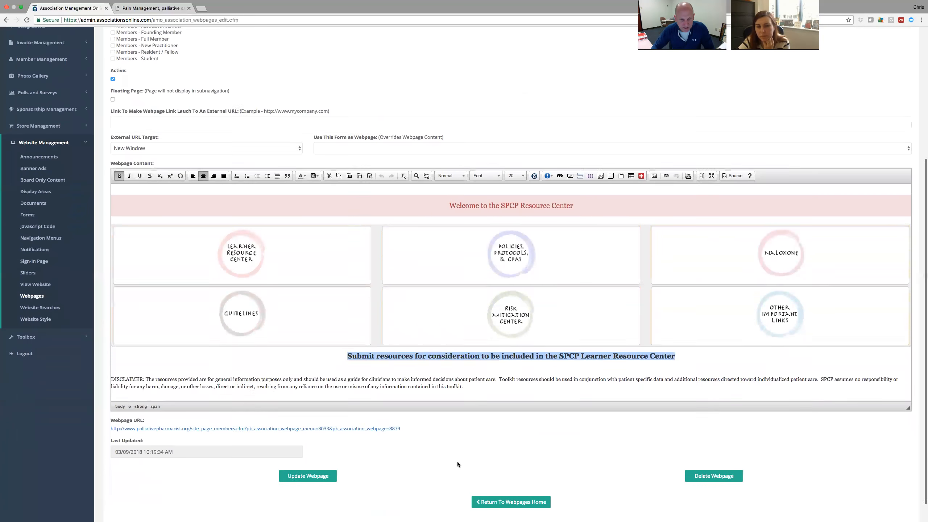
click(315, 450)
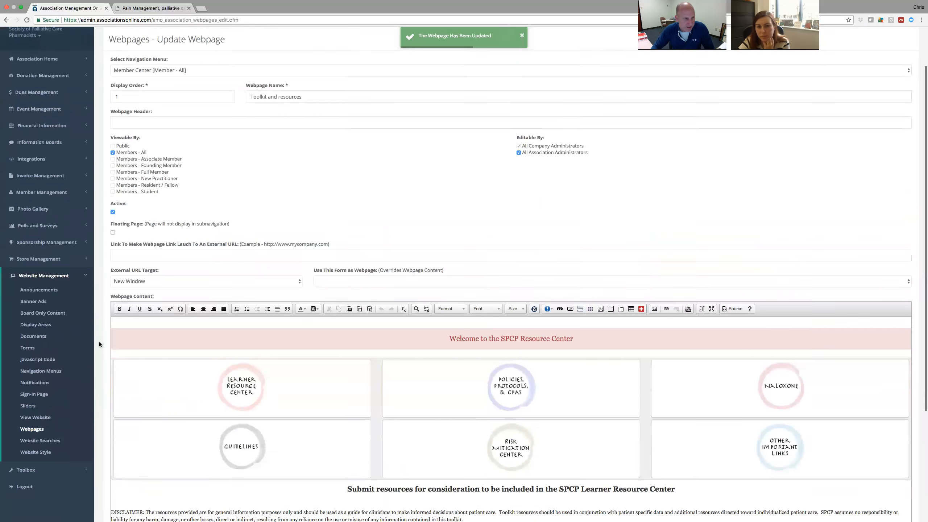
click(35, 430)
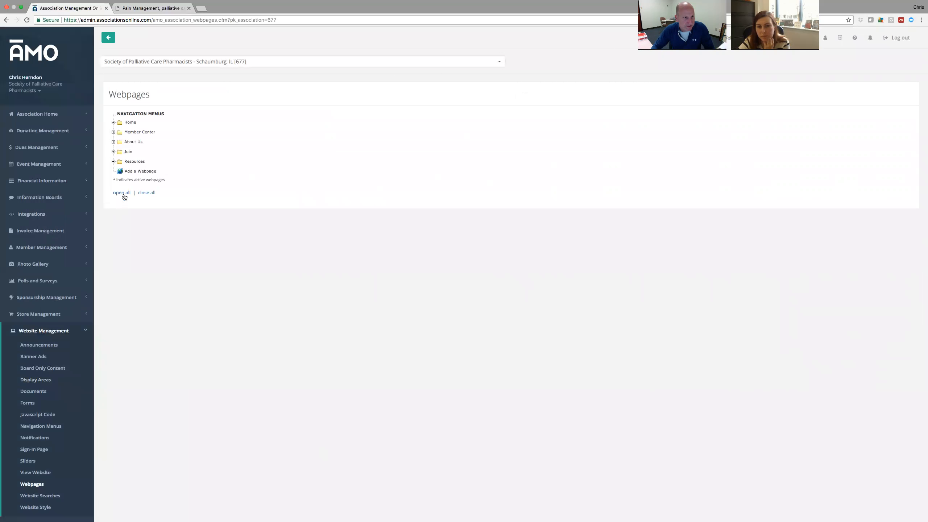
Create a Member Center webpage named 'Learner Resource Center Submission' with display order 10.
click(137, 171)
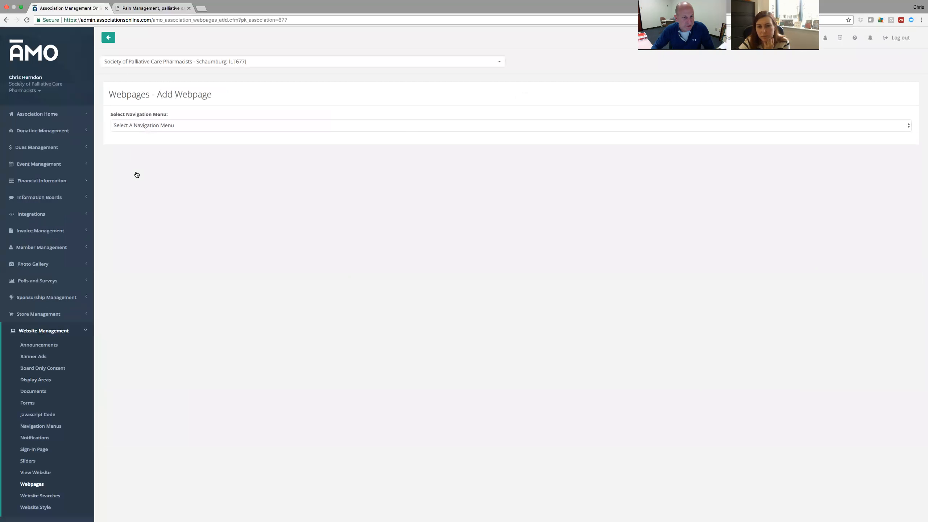
scroll(519, 135, down, 1)
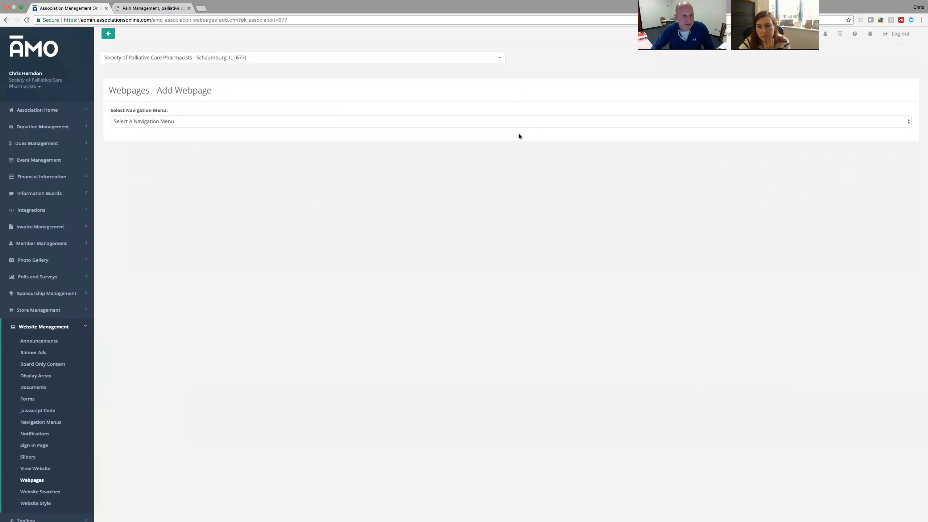
click(906, 121)
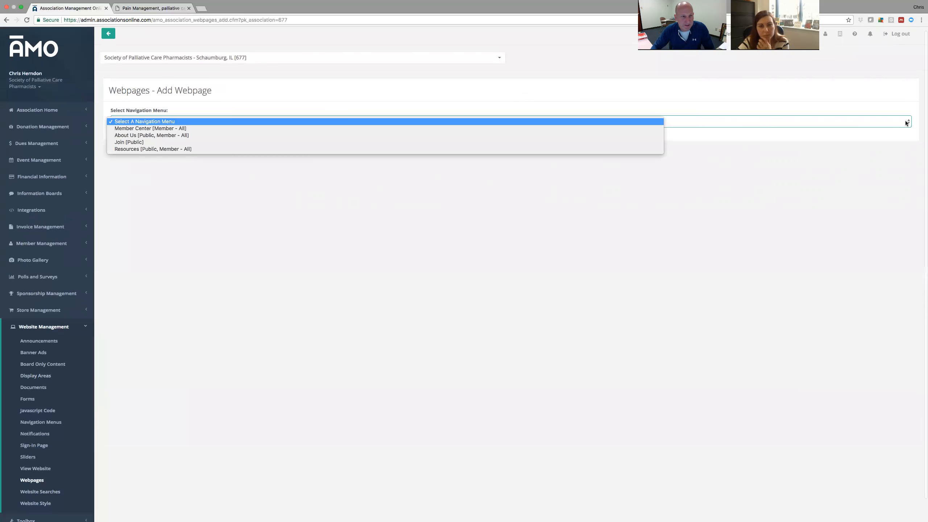
click(135, 130)
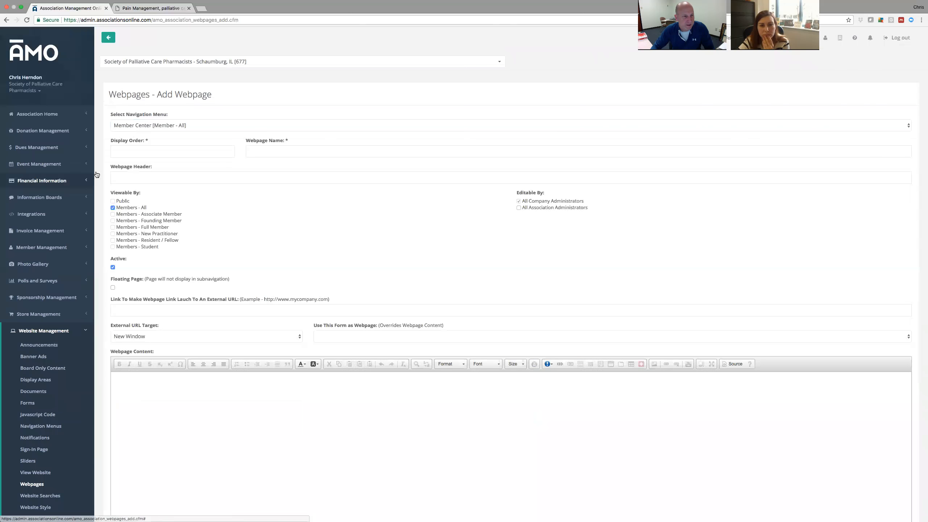
scroll(142, 124, down, 1)
click(141, 122)
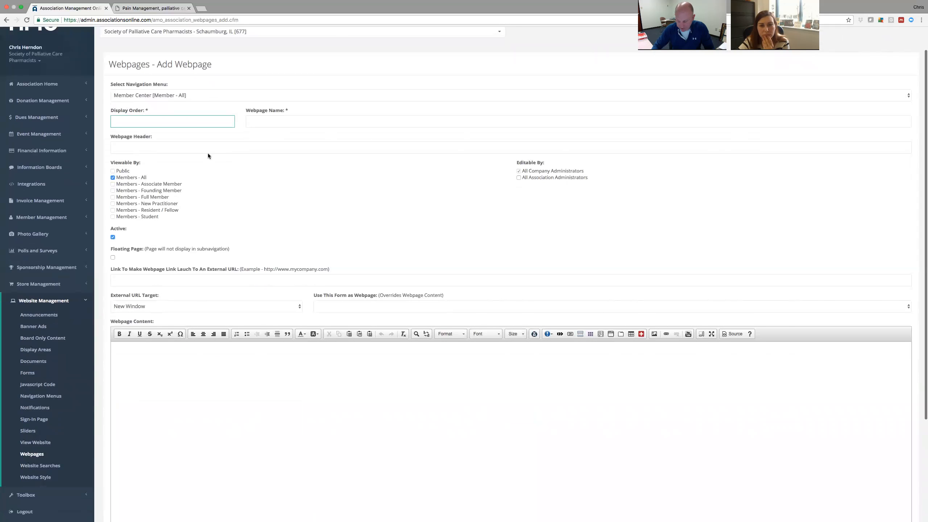
text(10)
click(334, 120)
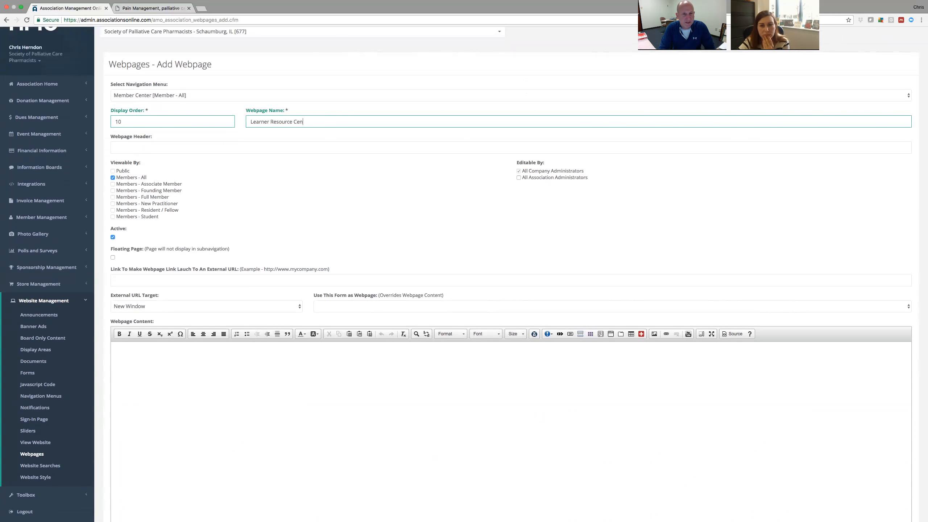
text(Learner Resource Center Submission)
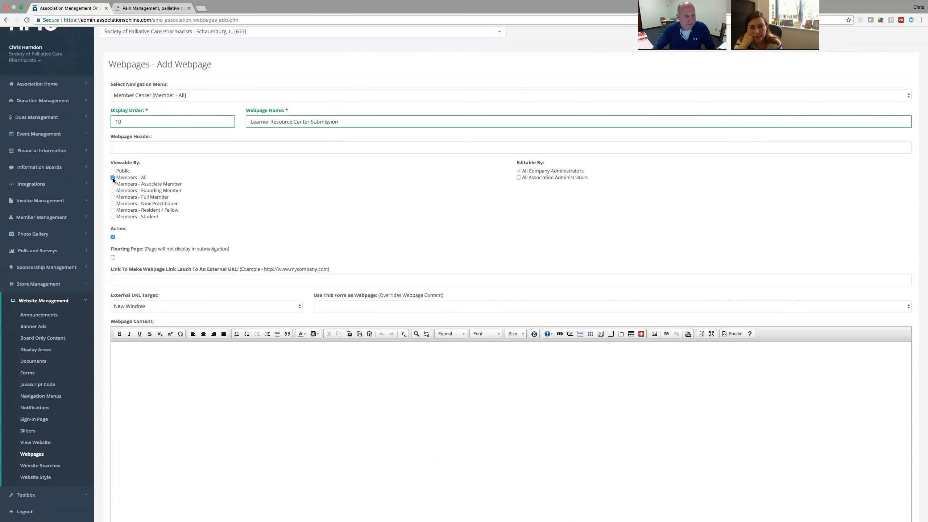
Set the page to use the Learner's Resource Toolkit Submission form.
scroll(115, 228, up, 1)
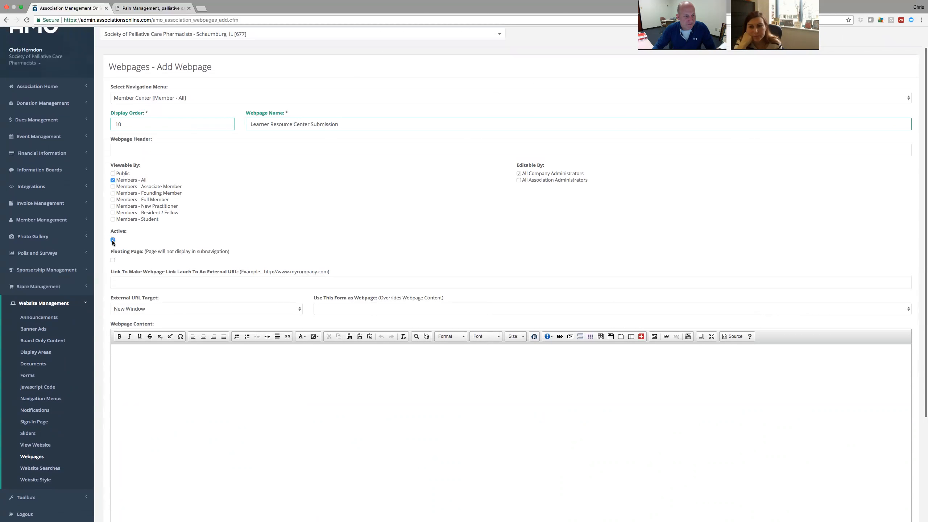
scroll(183, 227, down, 2)
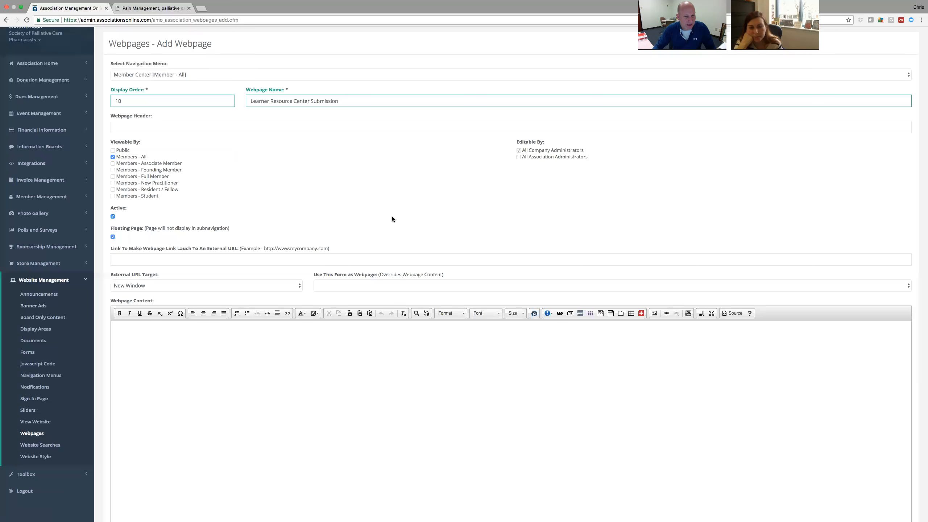
scroll(392, 216, down, 5)
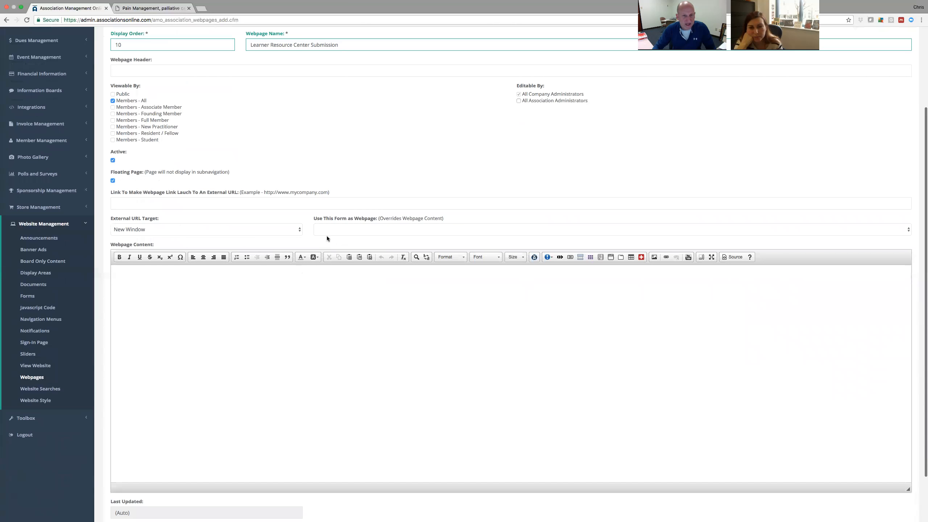
click(904, 230)
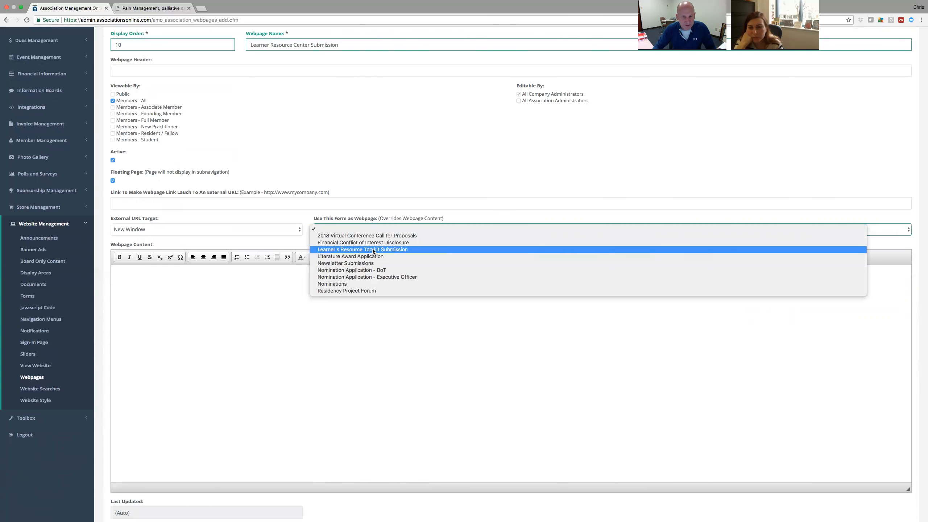
click(361, 250)
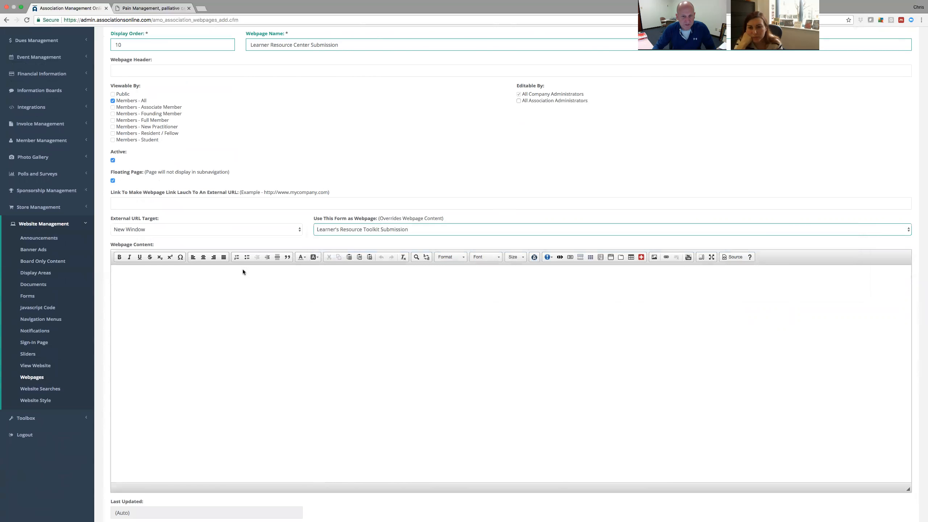
scroll(102, 286, down, 5)
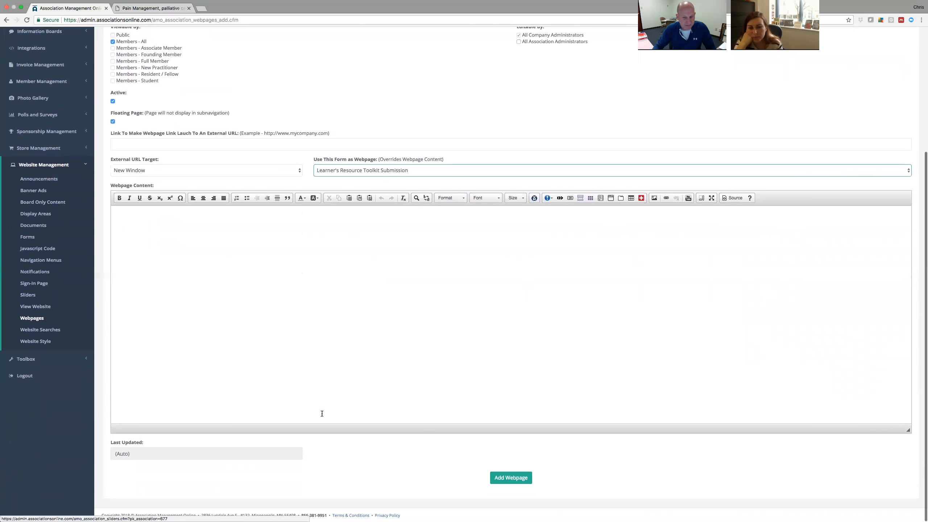
Add the submission webpage, copy its new webpage URL, and go back to the webpages list.
click(512, 478)
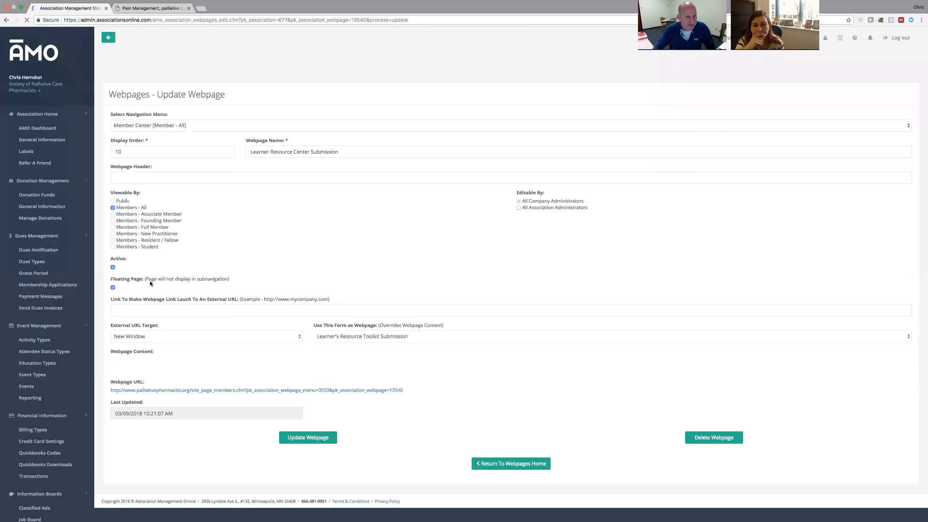
scroll(102, 300, down, 6)
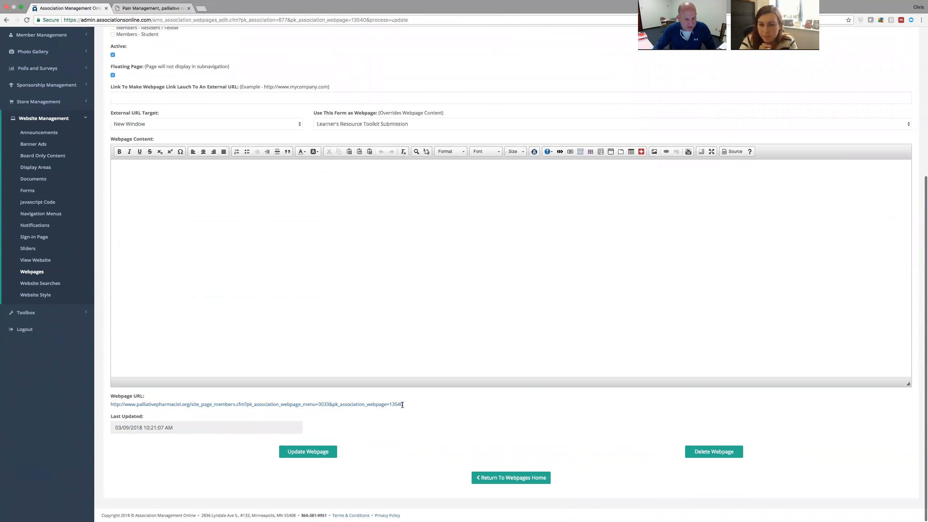
drag(406, 405, 107, 402)
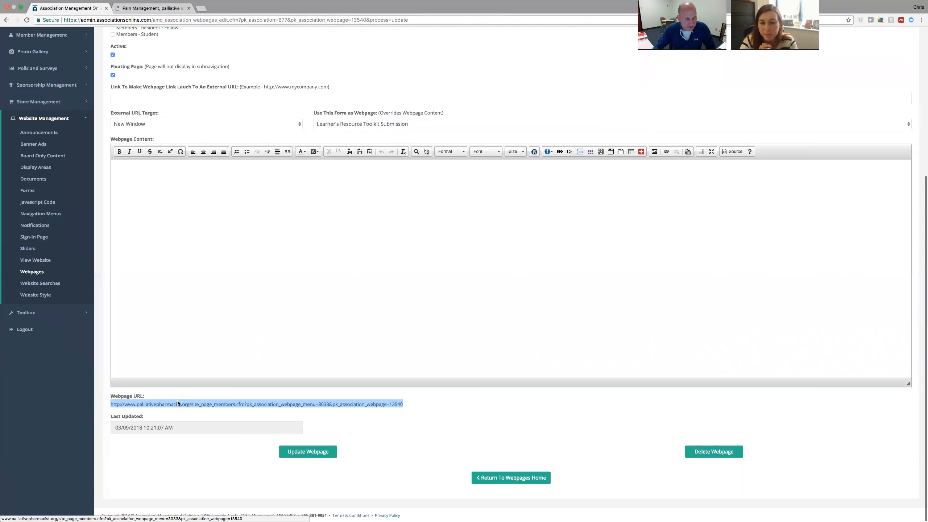
right_click(195, 405)
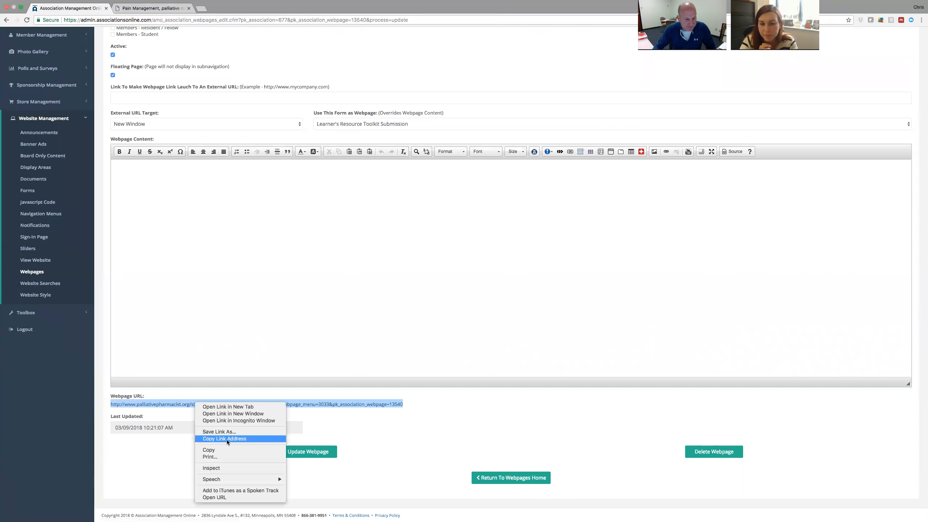
click(227, 449)
click(106, 285)
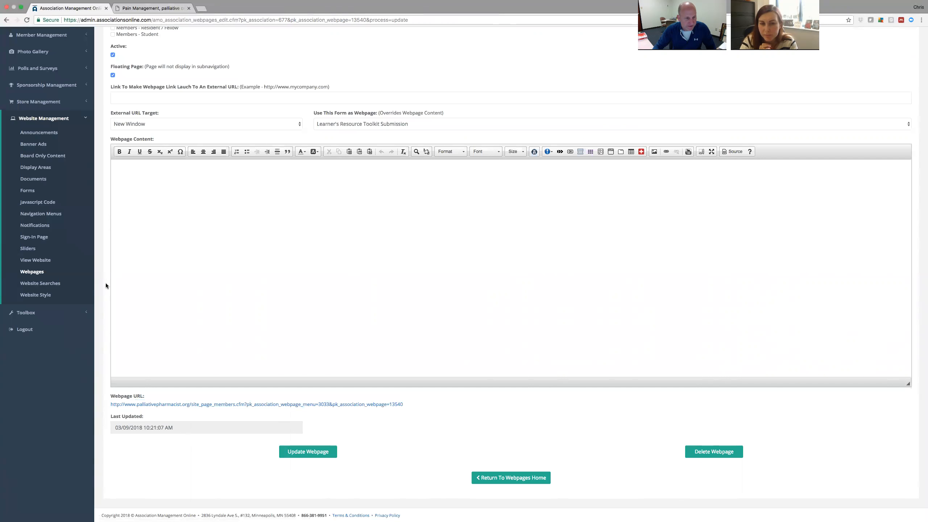
click(29, 272)
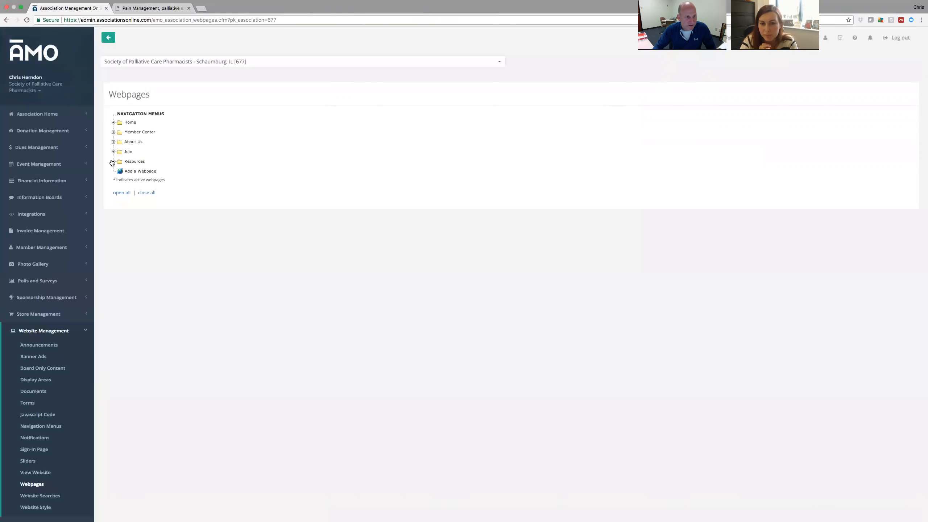
Open Member Center's 'Toolkit and resources' page for editing.
click(113, 133)
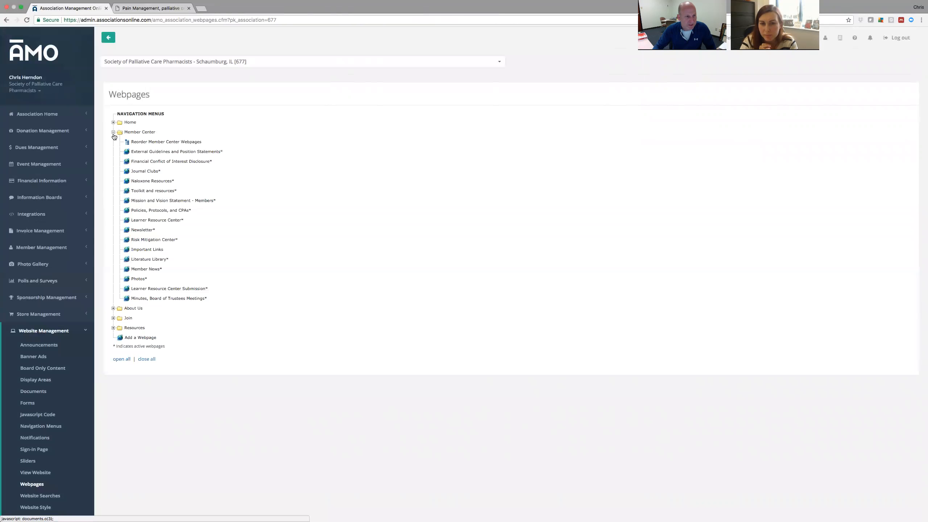
click(151, 190)
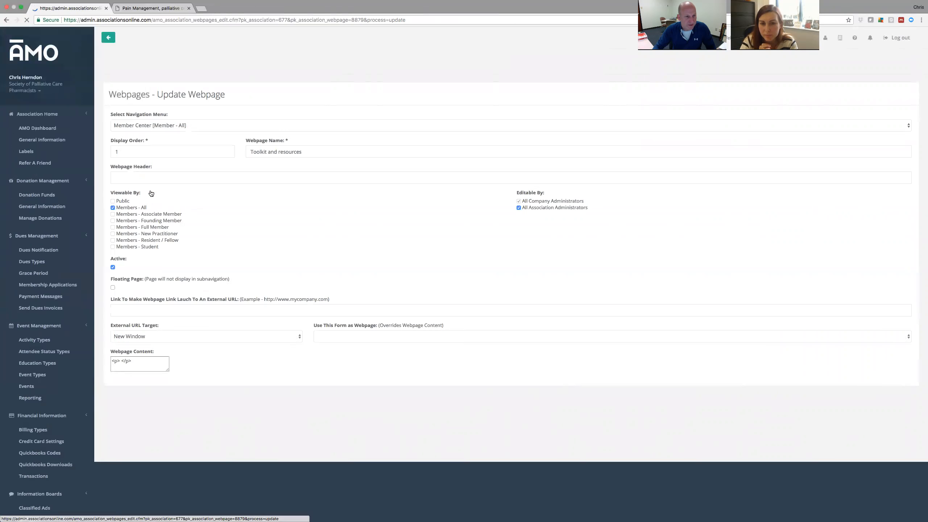
scroll(100, 279, down, 5)
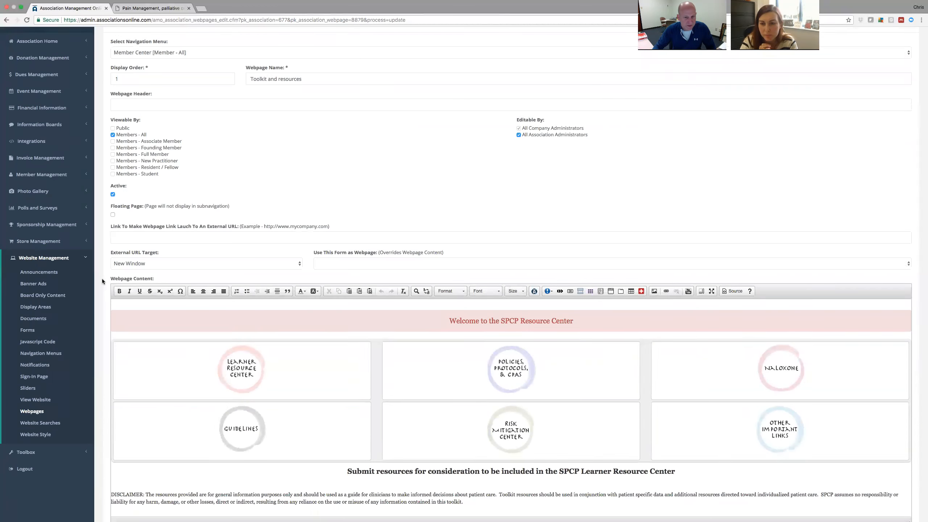
scroll(103, 278, down, 1)
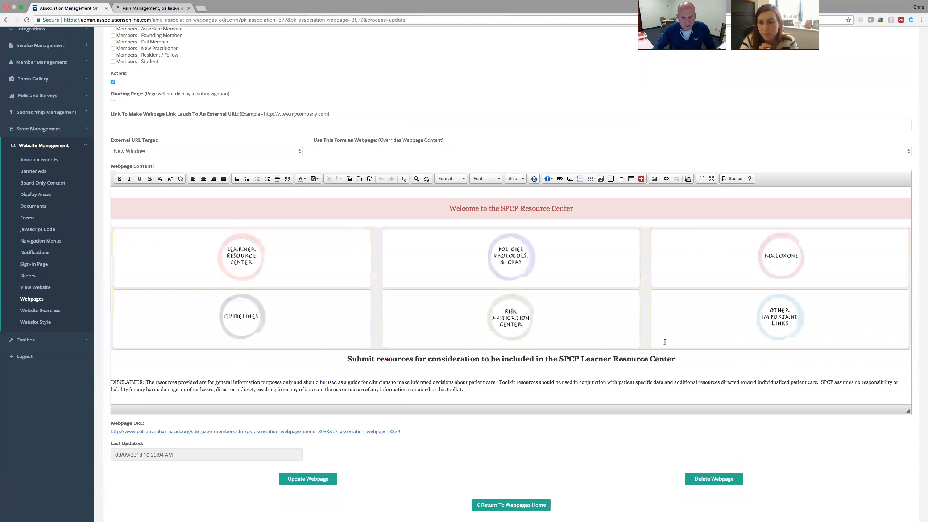
Link the Submit resources heading to the pasted submission URL, target Same Window (_self), and save.
drag(674, 359, 379, 351)
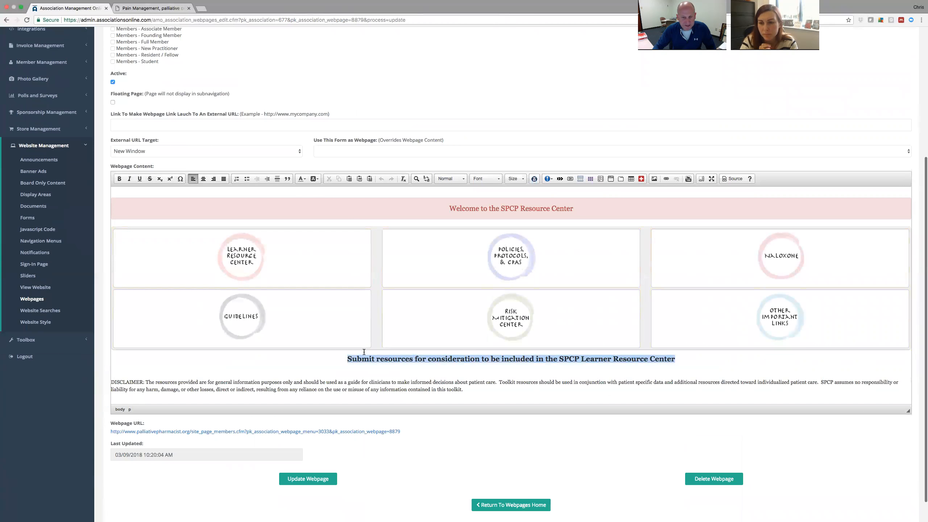
click(666, 183)
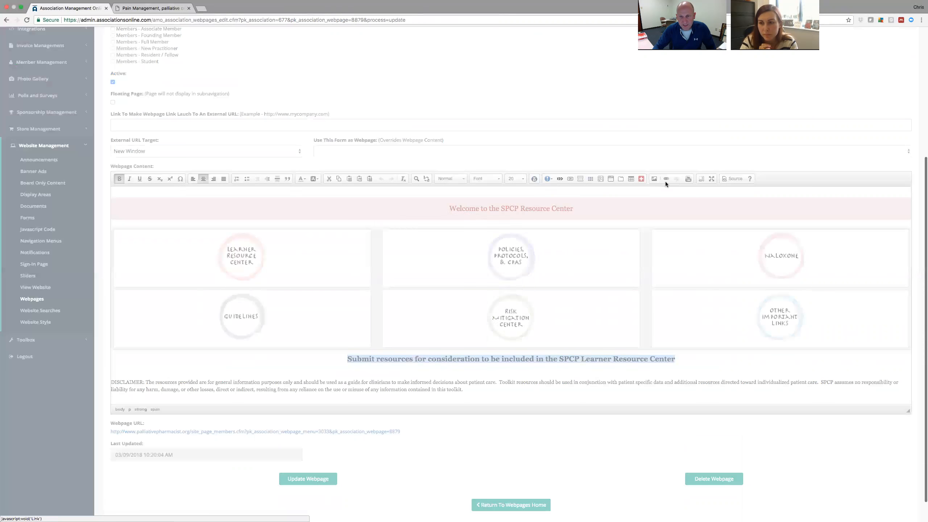
right_click(447, 270)
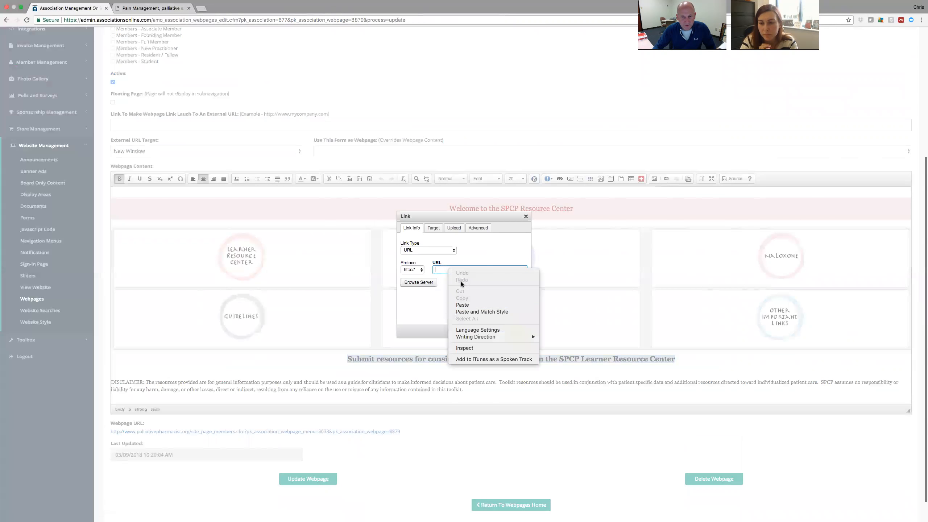
click(474, 305)
click(434, 228)
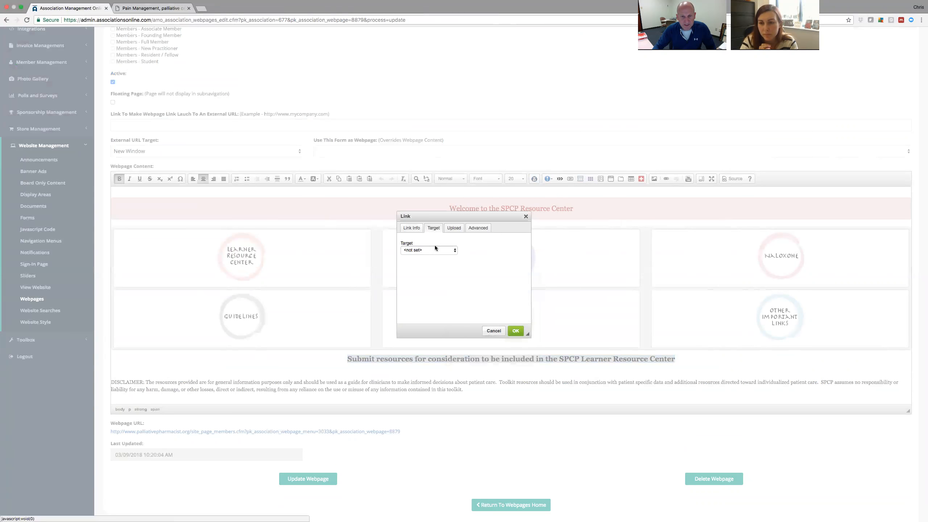
click(438, 252)
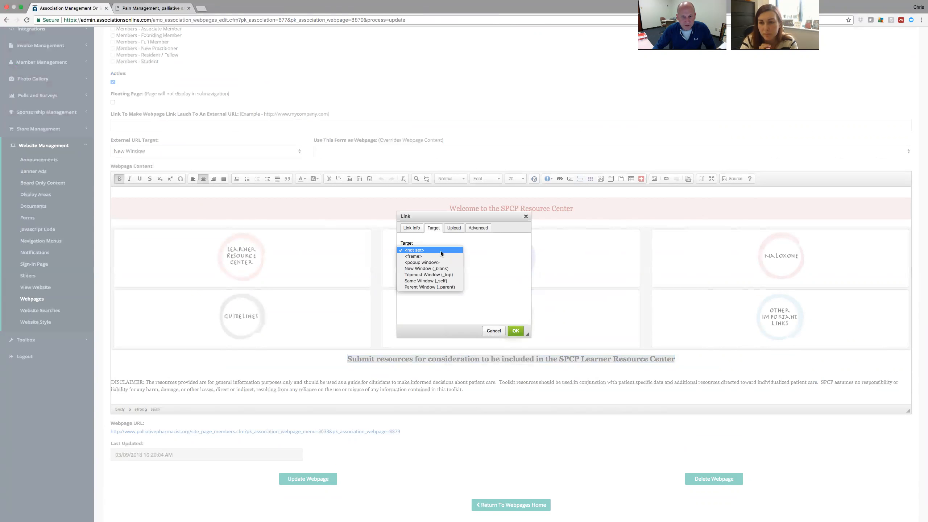
click(423, 281)
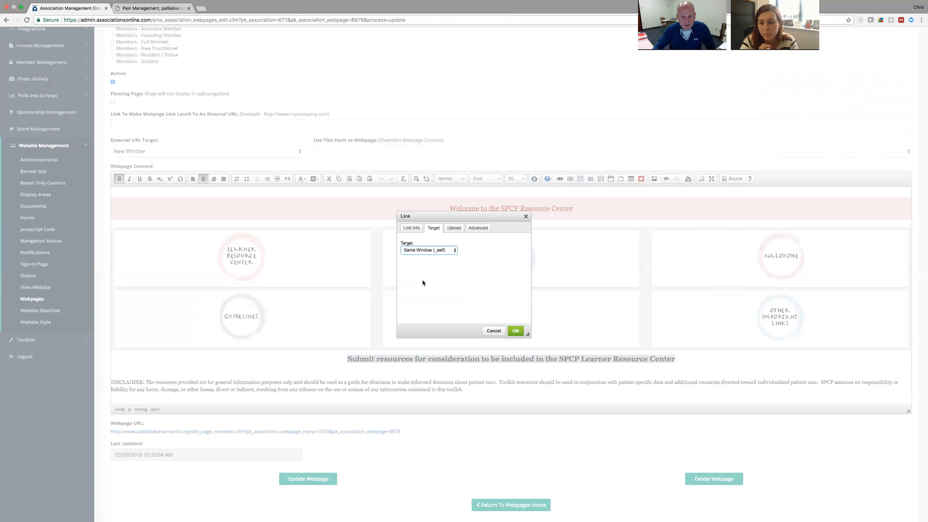
click(516, 331)
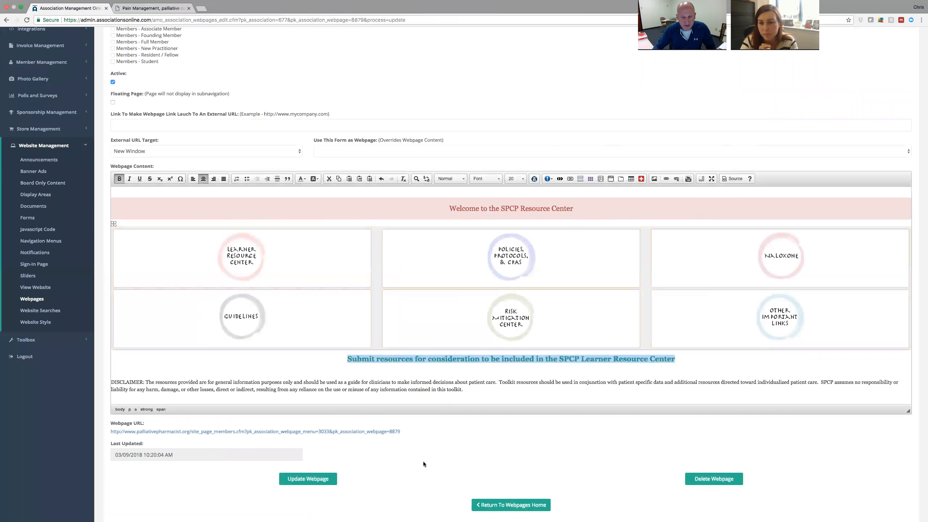
click(309, 479)
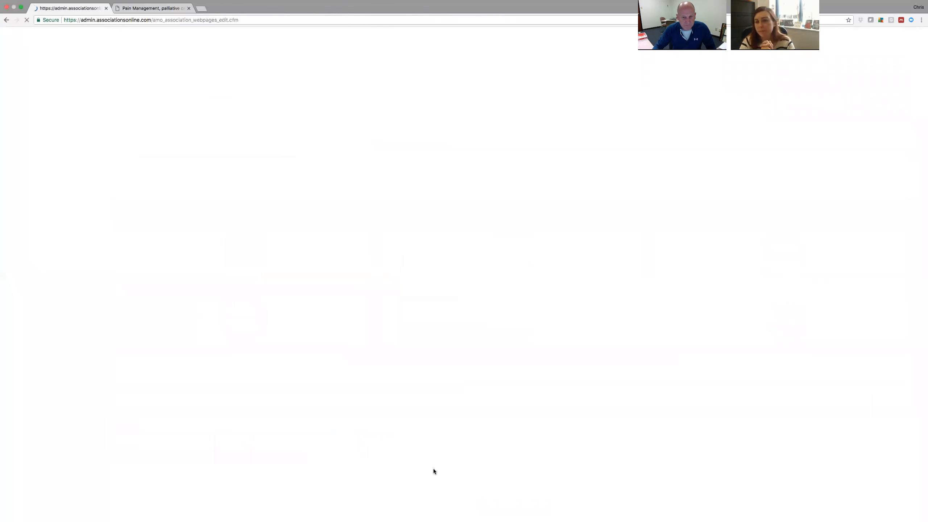
On the live member site, submit the JAMA PDF through the Submit resources form, then close the tab.
click(150, 8)
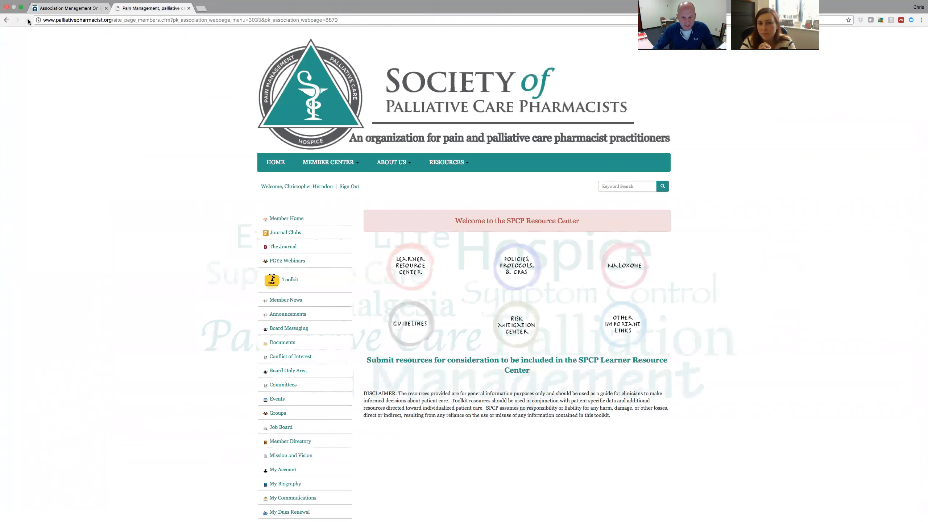
click(539, 362)
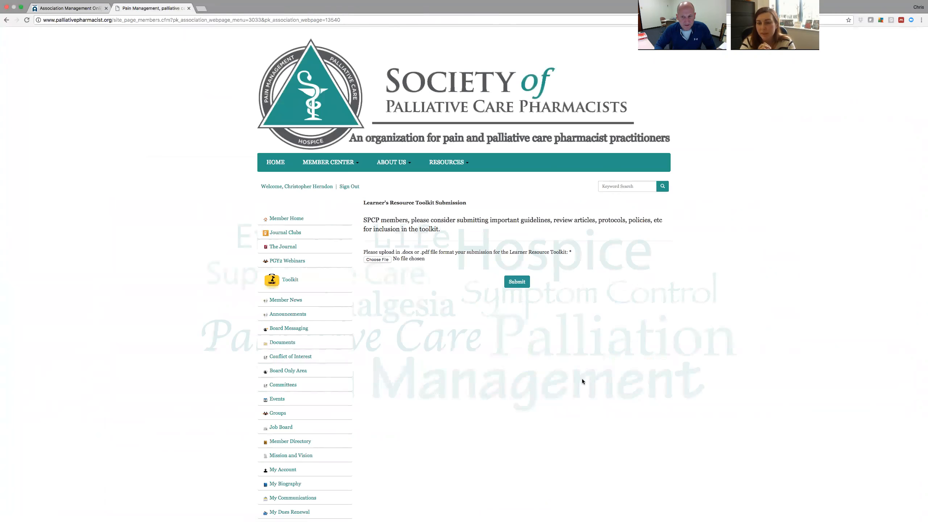
click(380, 259)
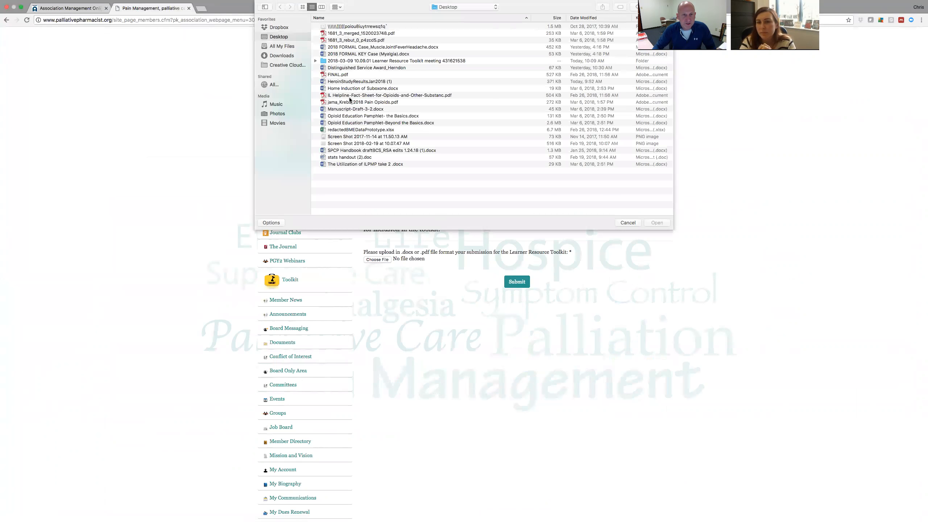
double_click(356, 103)
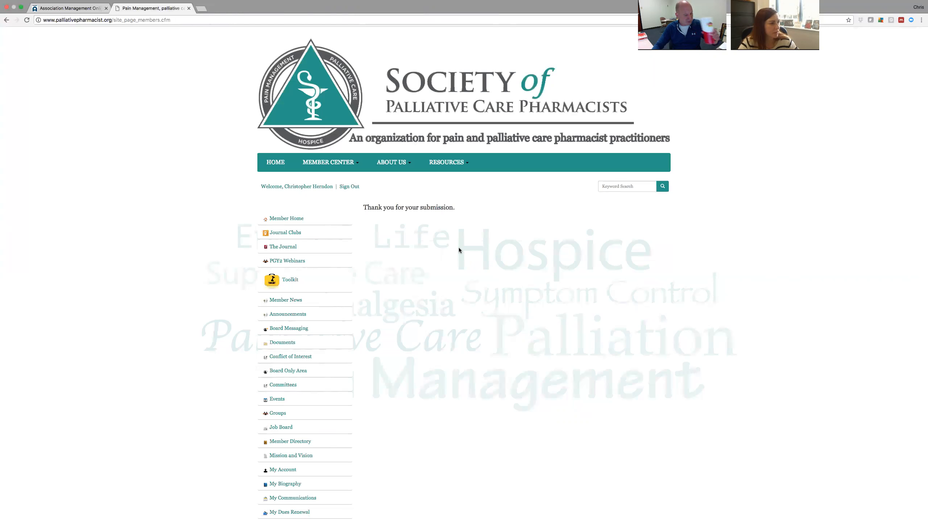
click(189, 8)
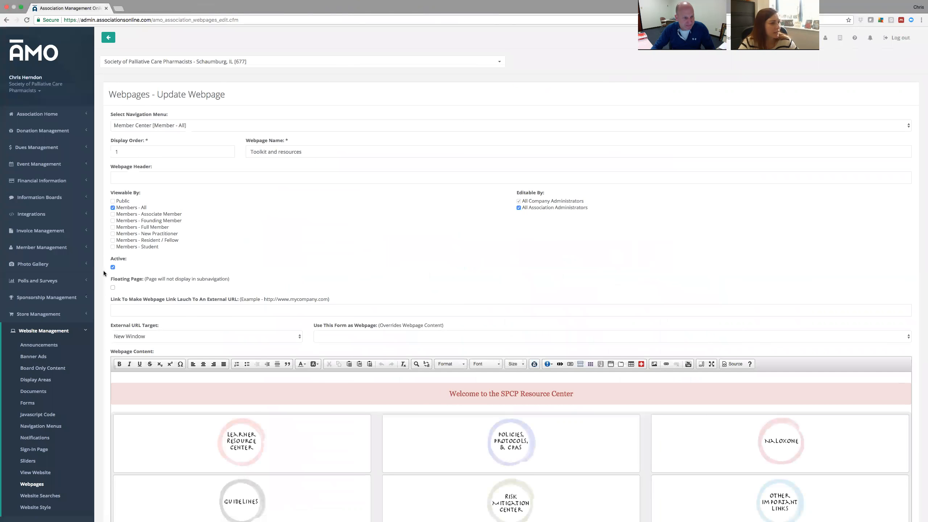
Go back to the webpages list and expand Member Center, now including the Learner Resource Center Submission page.
scroll(106, 270, down, 4)
scroll(106, 273, down, 2)
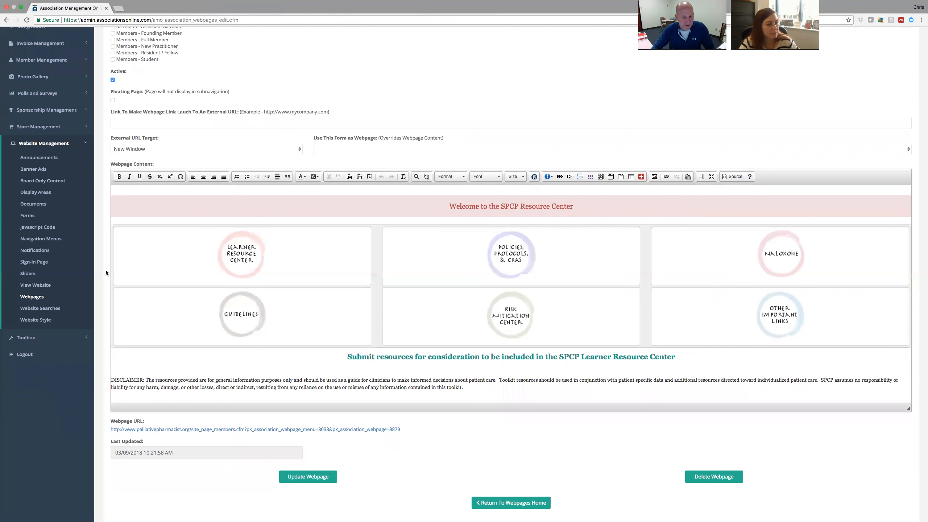
scroll(106, 273, down, 1)
click(33, 273)
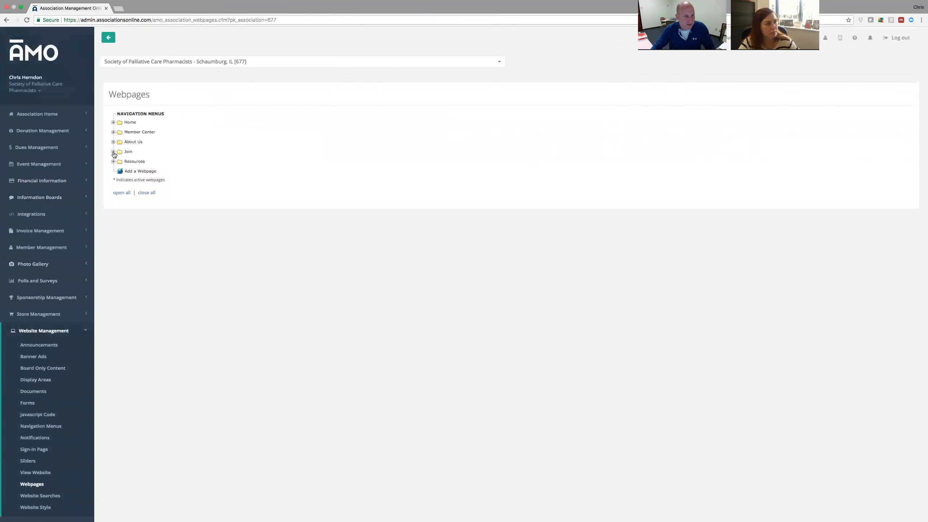
click(113, 132)
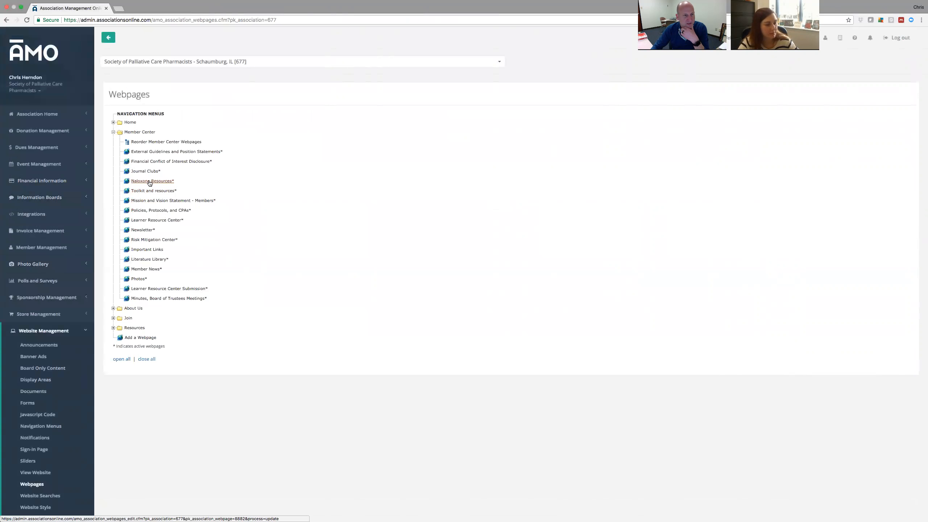
On the Naloxone Resources page, add a 'Naloxone Instruction Video' heading at size 18.
click(150, 181)
scroll(131, 313, down, 3)
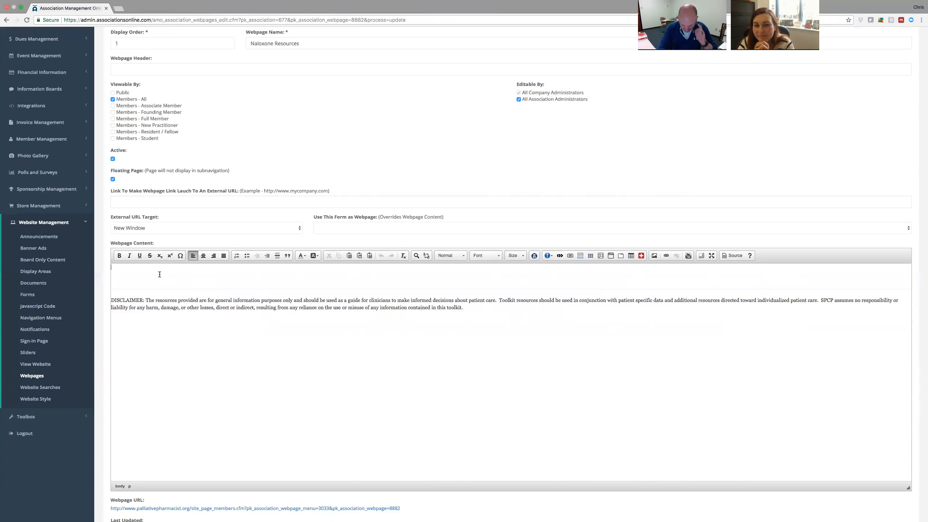
text(aloxone Instruction Video)
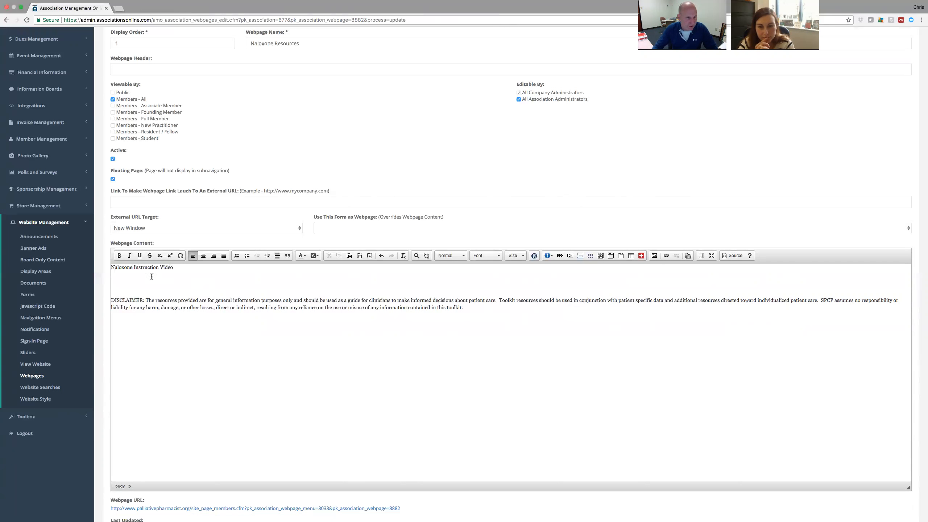
drag(174, 268, 111, 267)
click(522, 256)
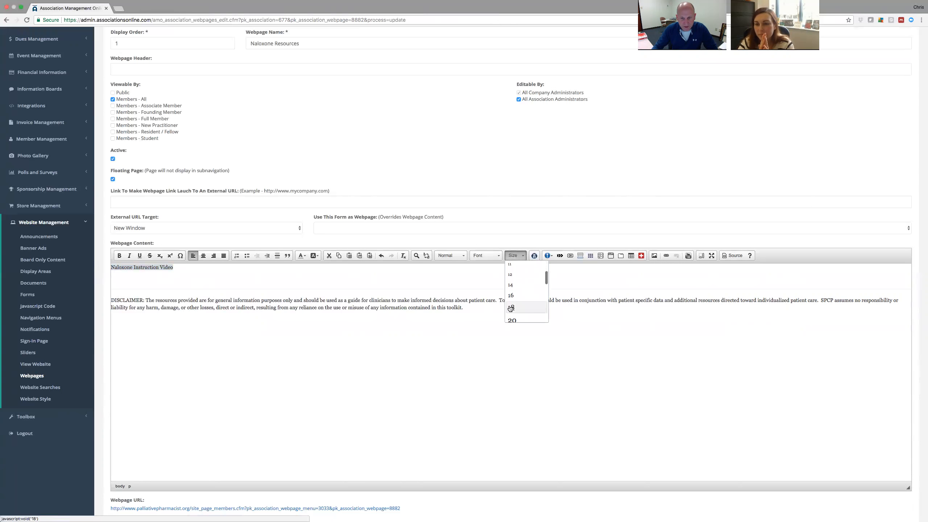
click(526, 308)
click(266, 279)
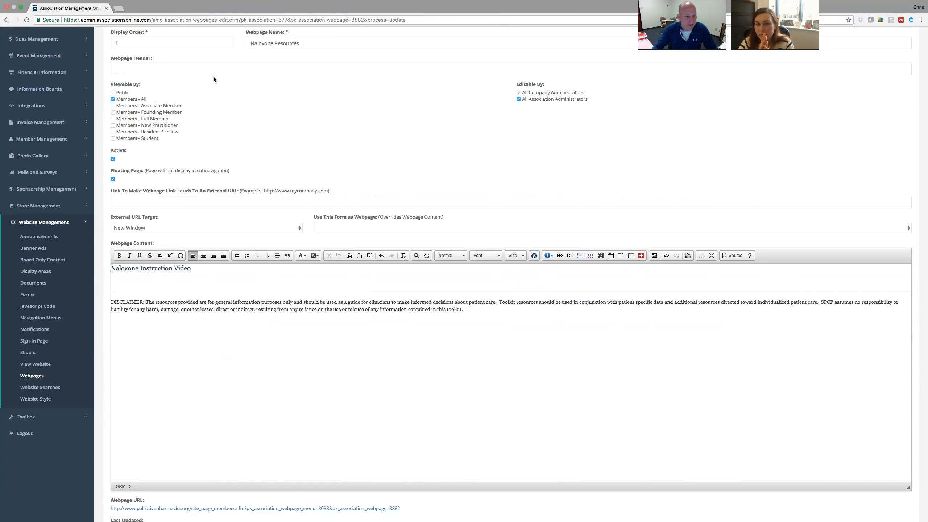
click(120, 11)
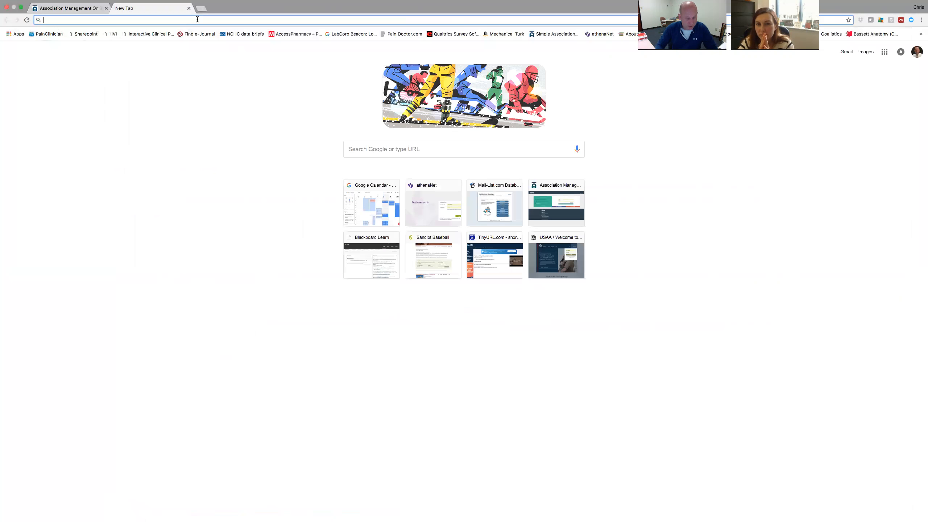
Go to YouTube and reach the channel's creator dashboard.
text(youtube)
key(Return)
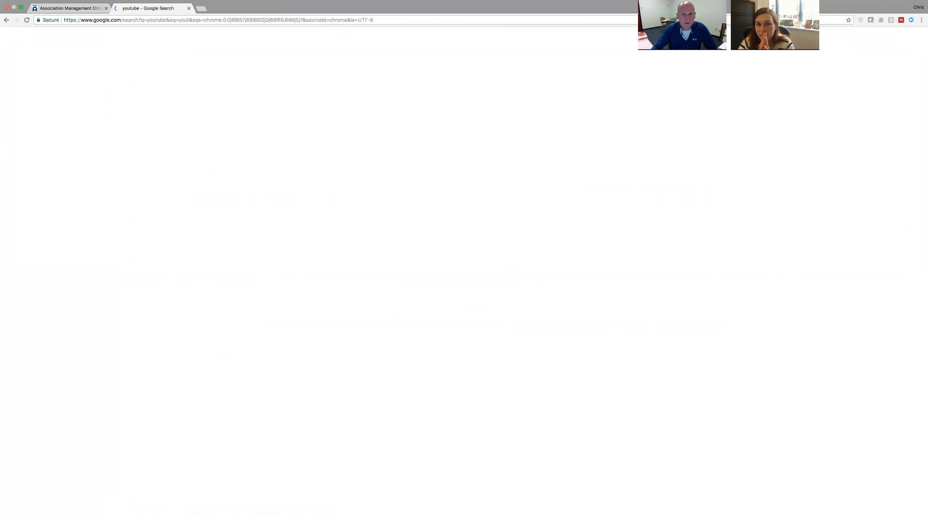
click(83, 95)
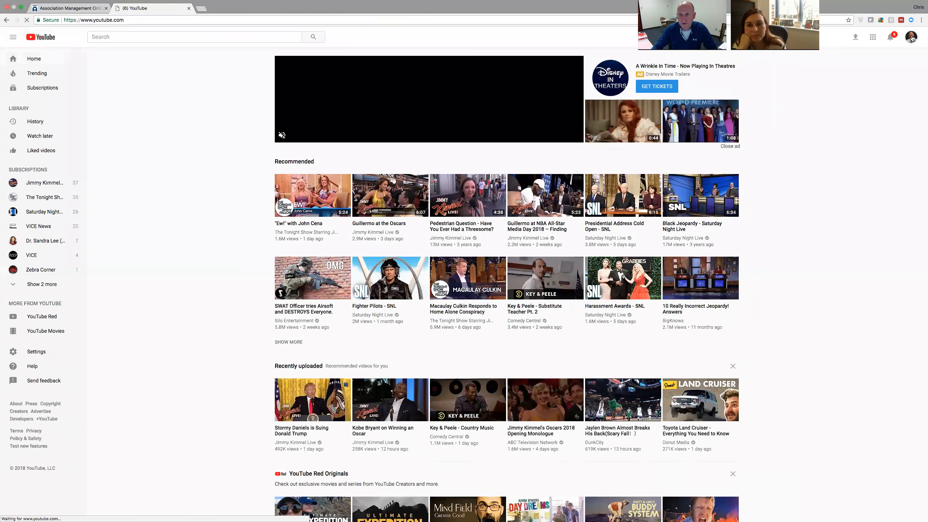
click(912, 37)
click(876, 81)
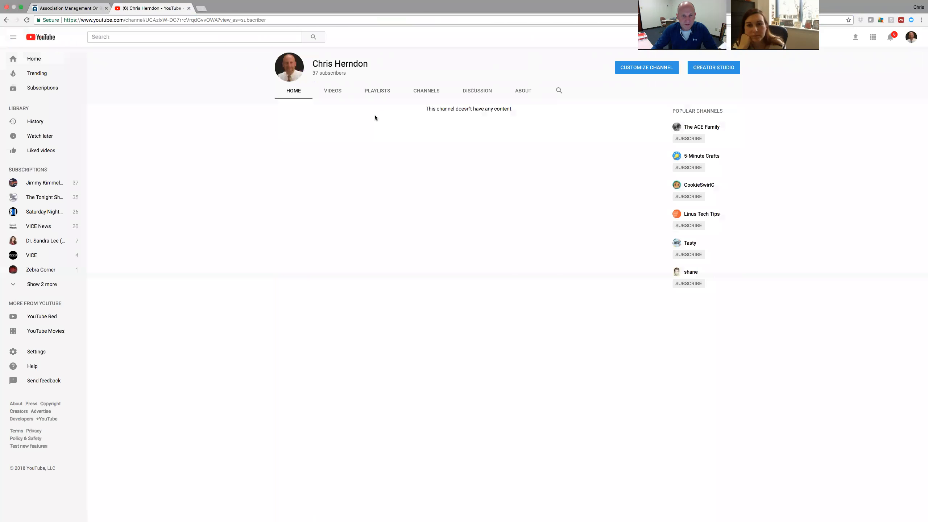
click(339, 98)
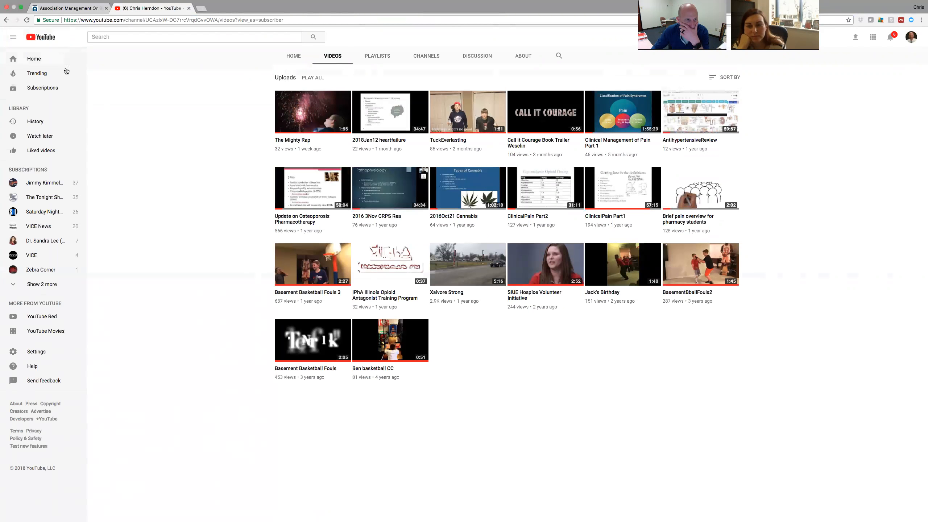
click(912, 36)
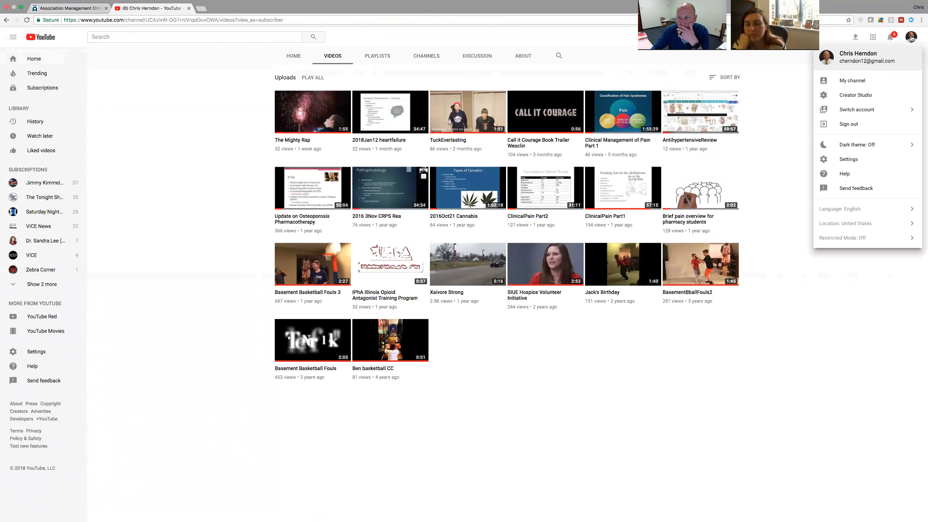
click(851, 95)
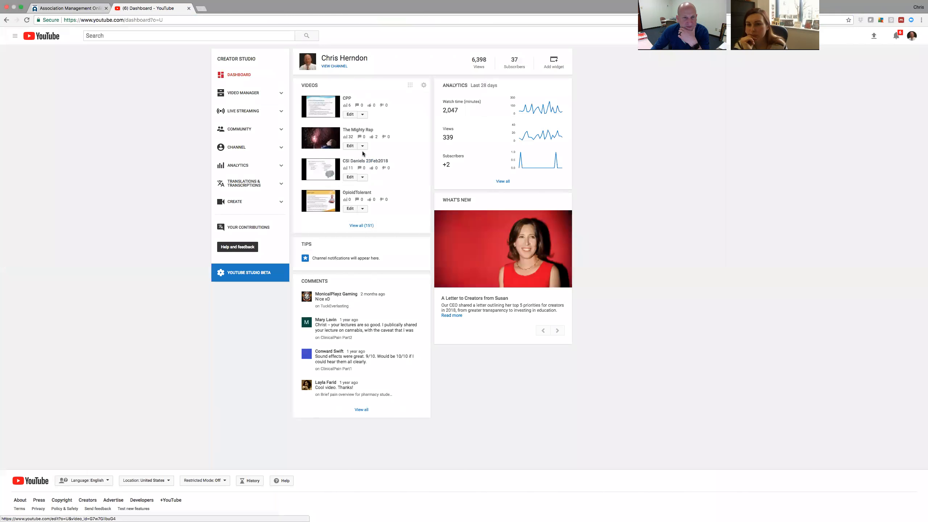
Open the 'SIUE Naloxone FINAL' upload and select its share link.
click(363, 225)
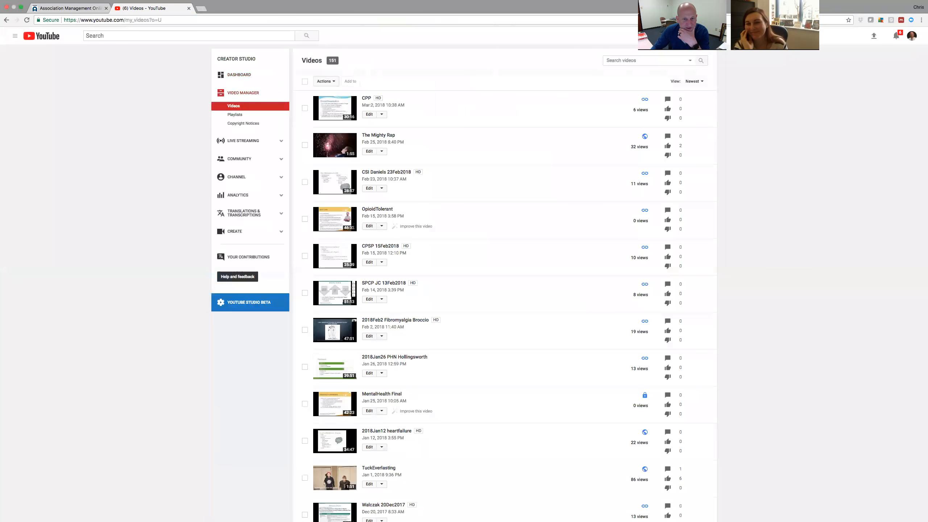
scroll(430, 273, down, 3)
scroll(430, 275, down, 5)
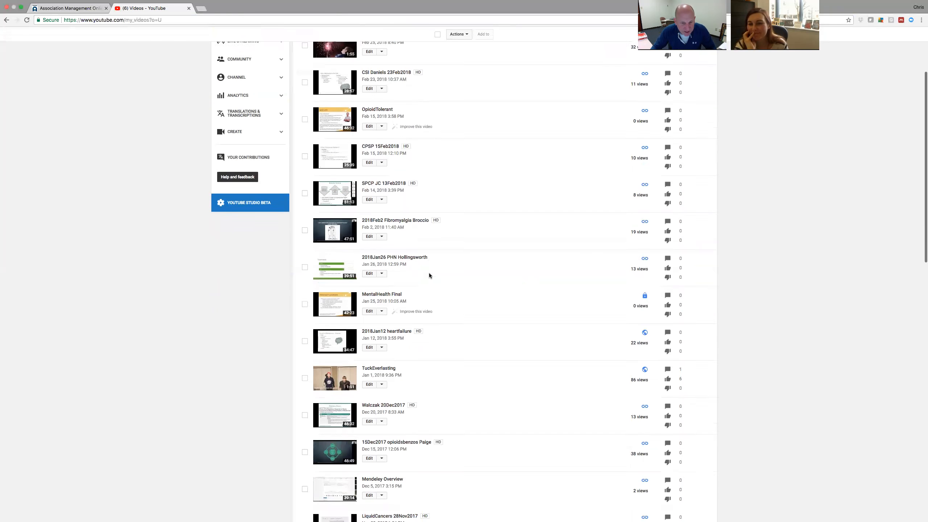
scroll(429, 272, down, 8)
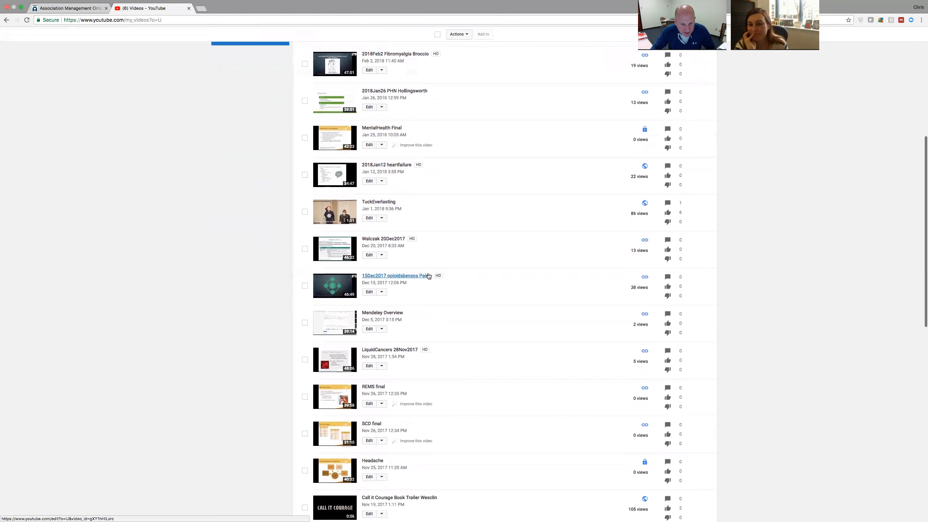
scroll(428, 272, down, 6)
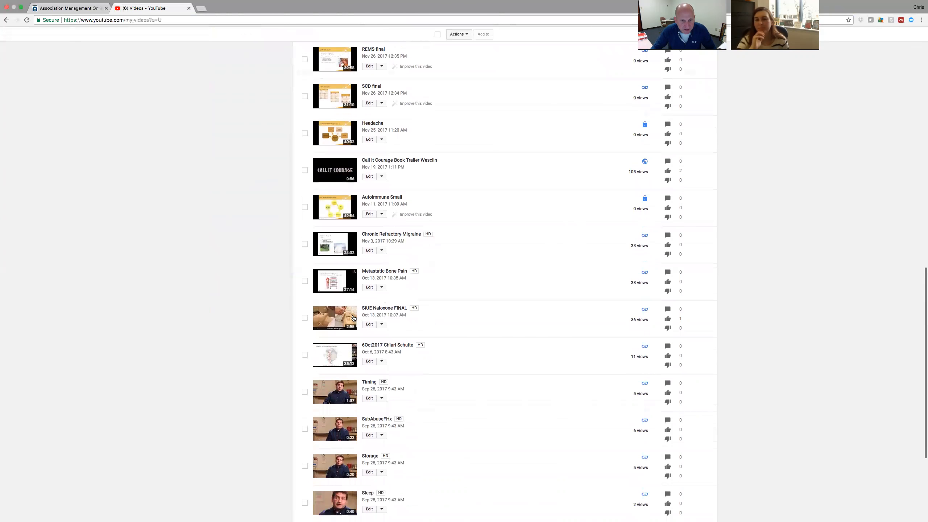
click(340, 317)
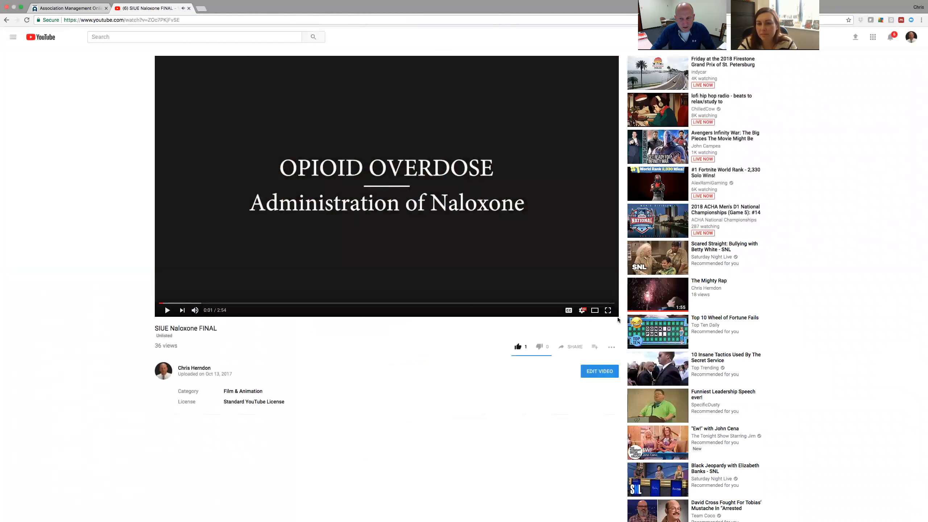
click(568, 348)
drag(669, 401, 532, 399)
key(super+c)
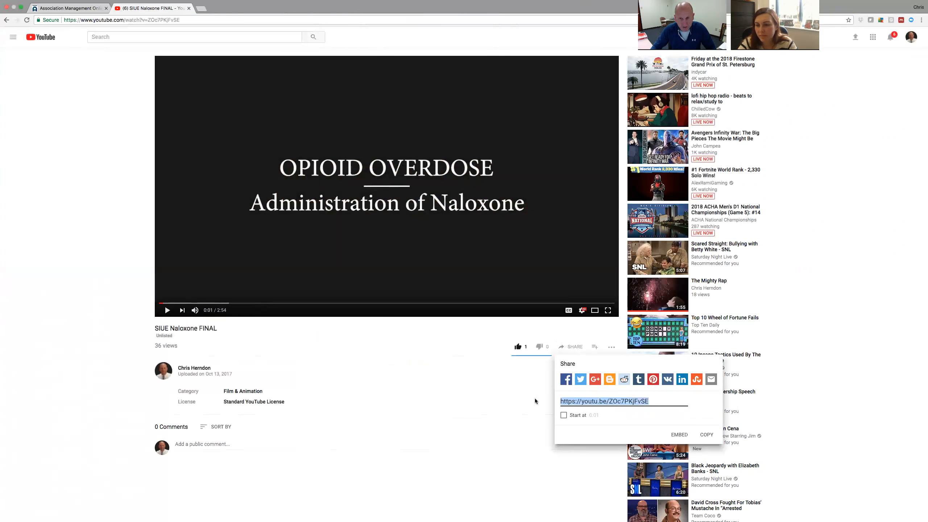
Link the Naloxone Instruction Video heading to the pasted youtu.be URL, opening in Same Window (_self).
click(66, 9)
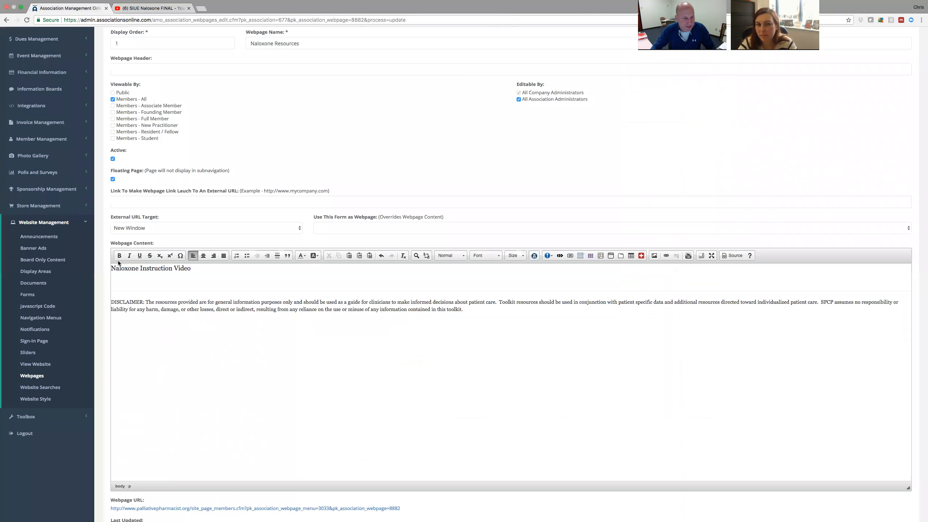
drag(191, 268, 78, 266)
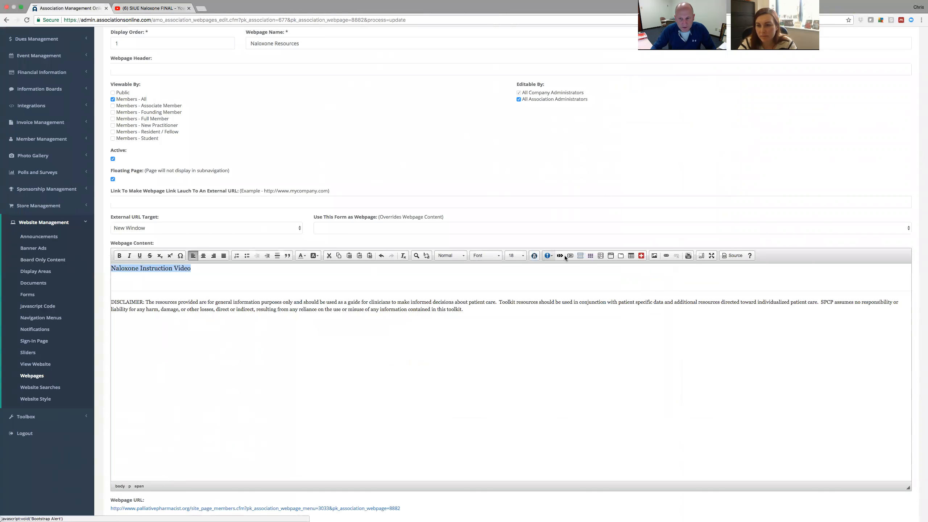
click(666, 256)
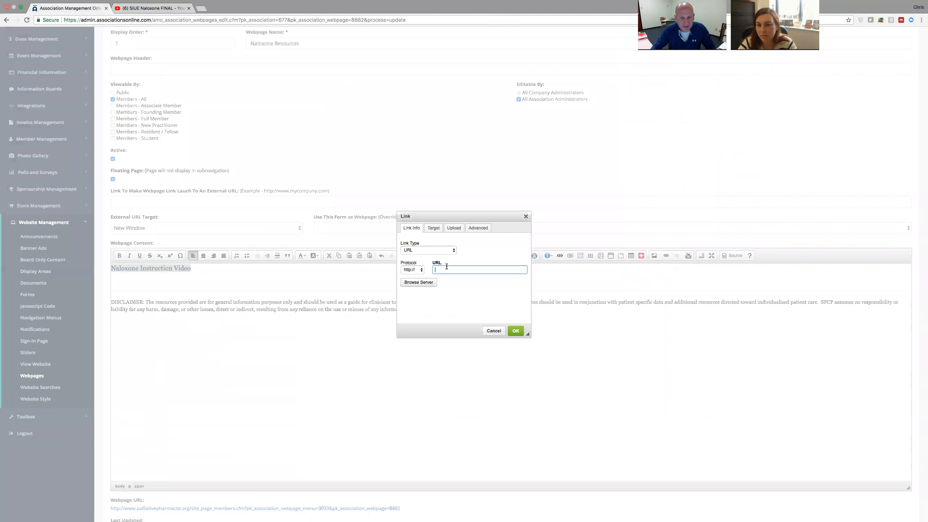
right_click(447, 266)
click(479, 301)
click(433, 228)
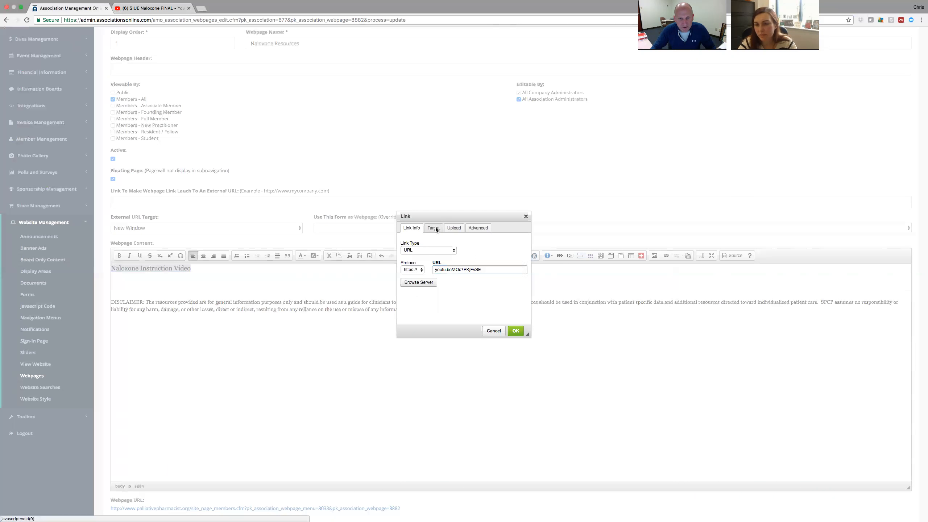
click(439, 251)
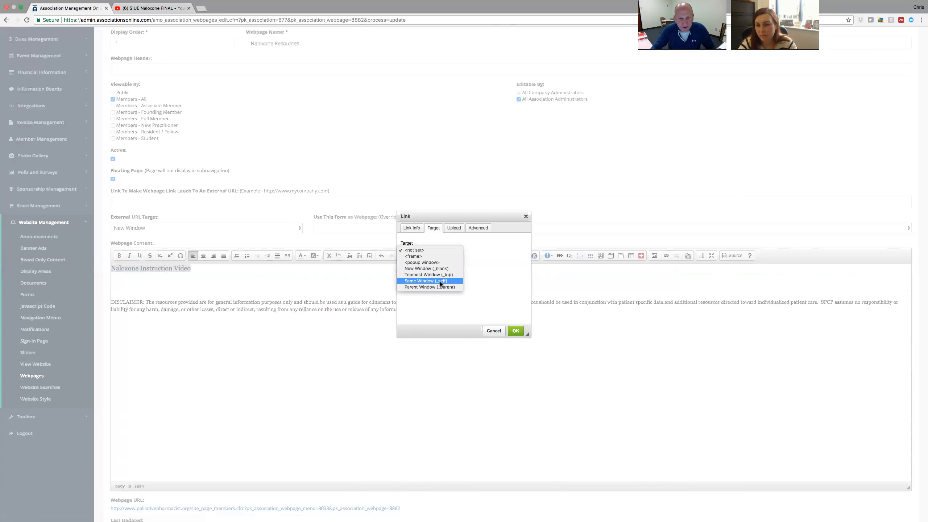
click(442, 285)
click(515, 331)
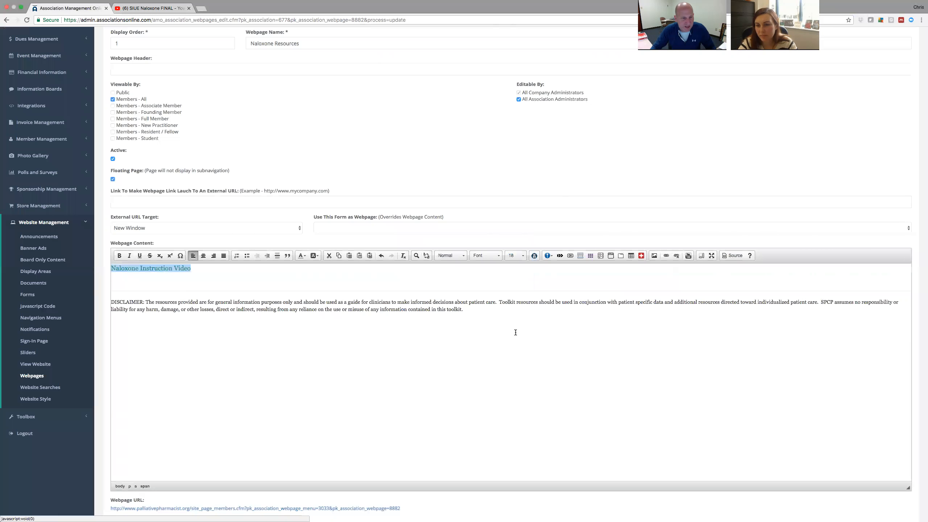
Add a blank line below the linked heading, undoing a horizontal line inserted by mistake.
click(206, 267)
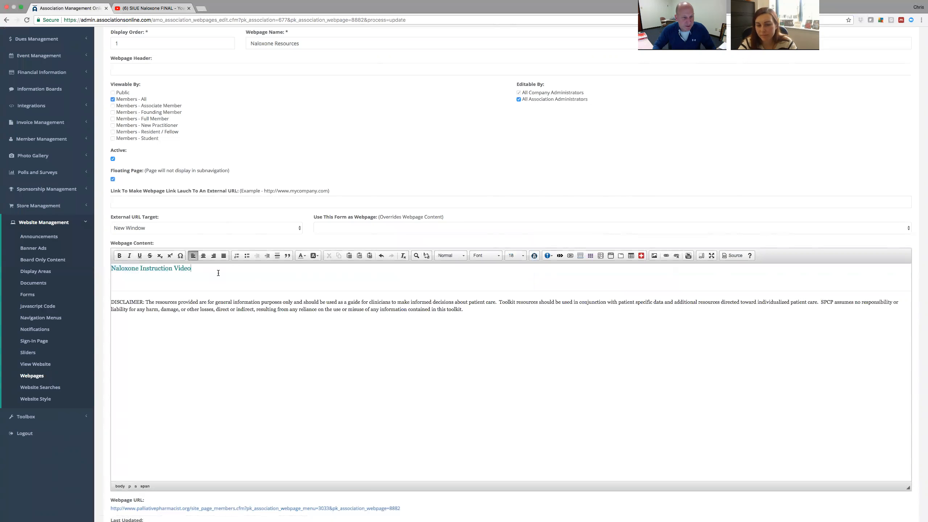
key(Return)
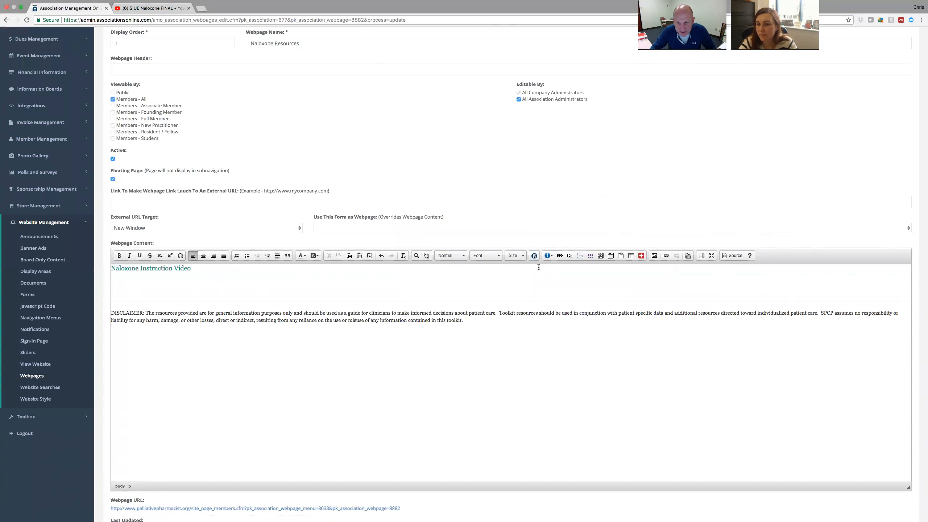
click(275, 255)
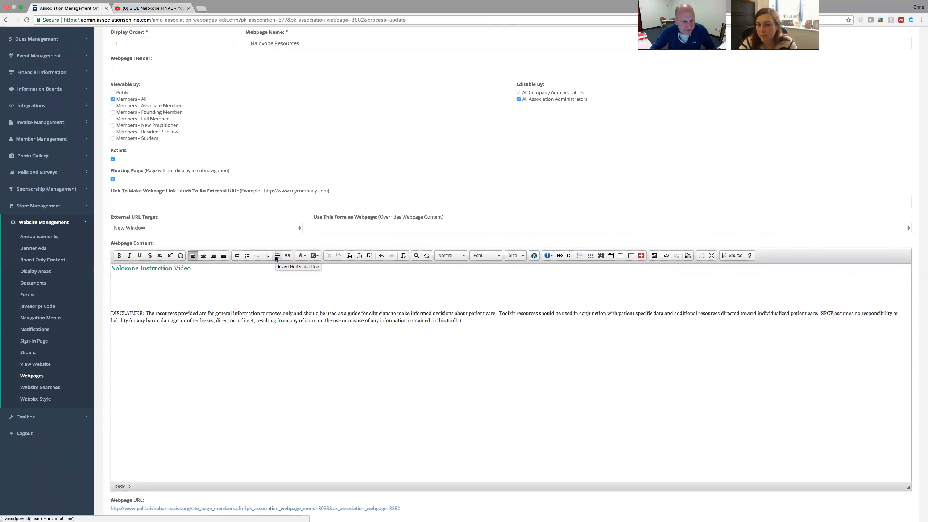
key(super+z)
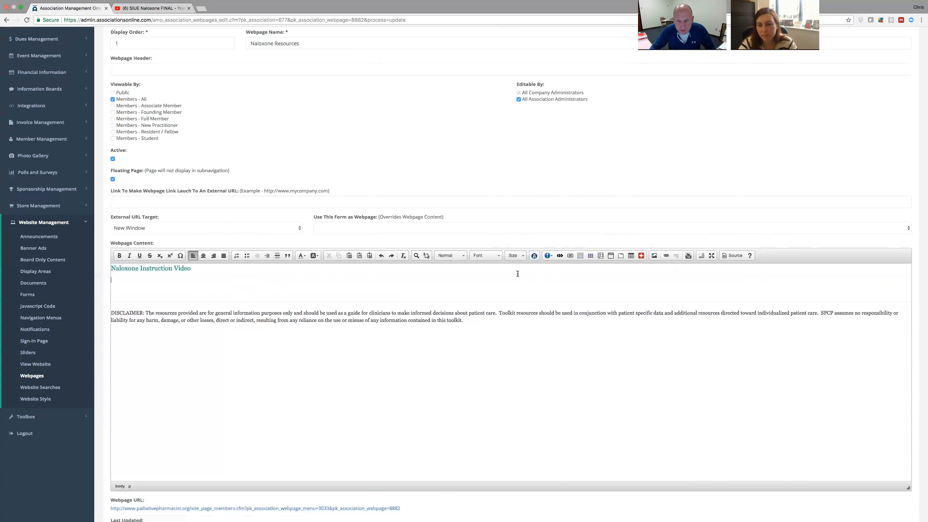
Insert a Bootstrap Collapse accordion titled Naloxone Delivery, Naloxone Education and Naloxone Cost.
click(581, 258)
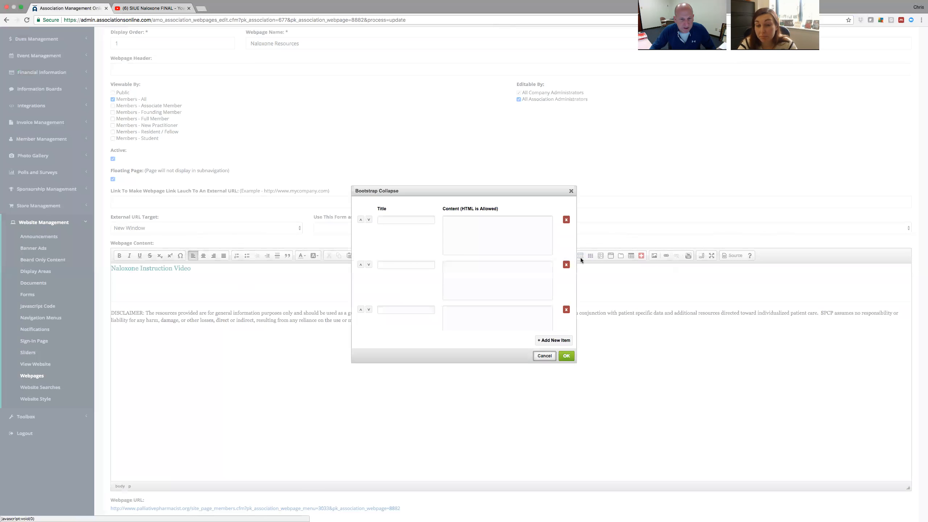
click(406, 220)
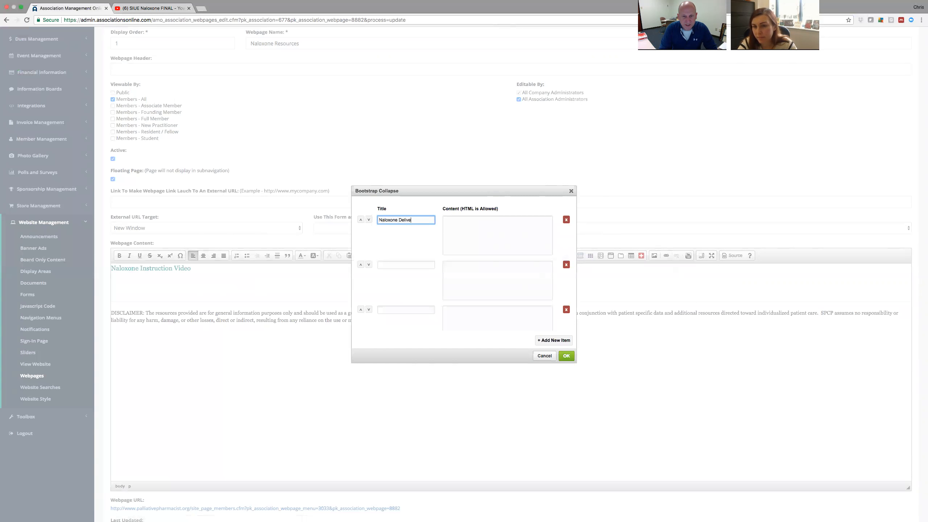
click(410, 266)
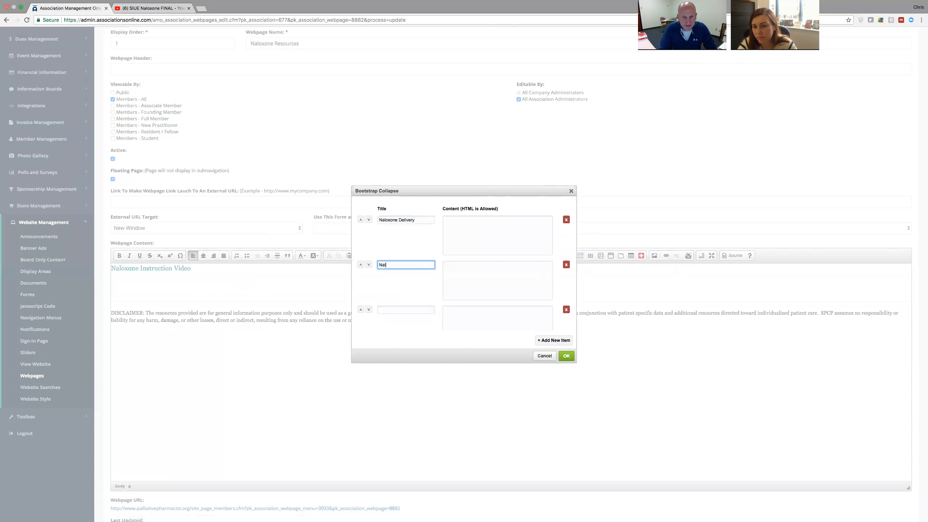
text(Naloxone Education)
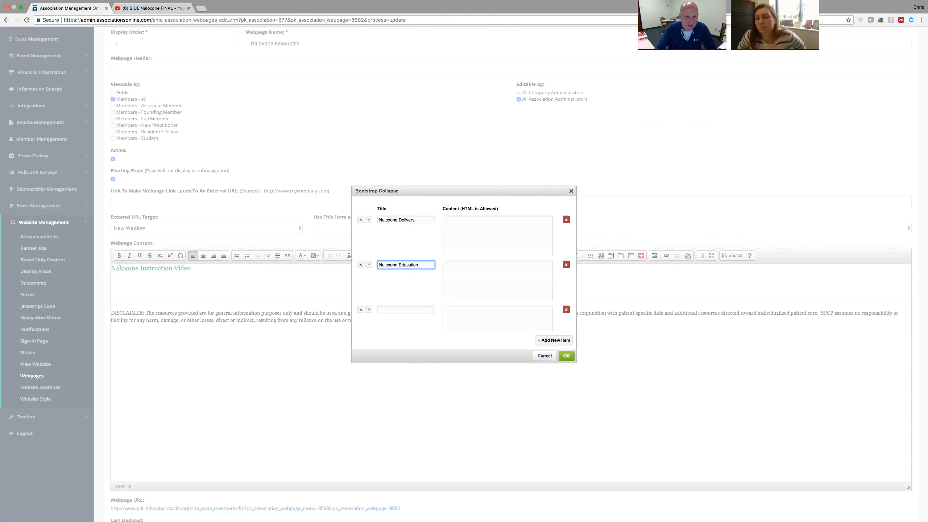
click(410, 310)
text(Na)
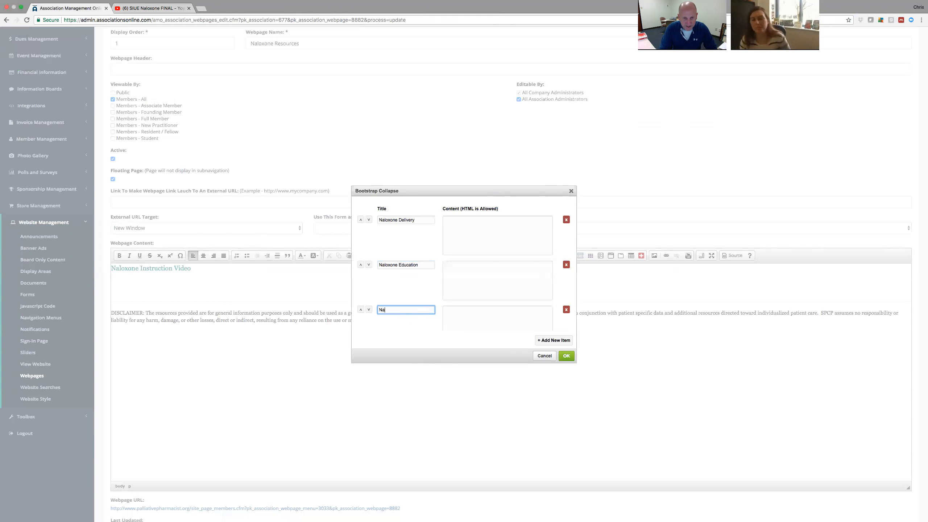
text(loxone Cost)
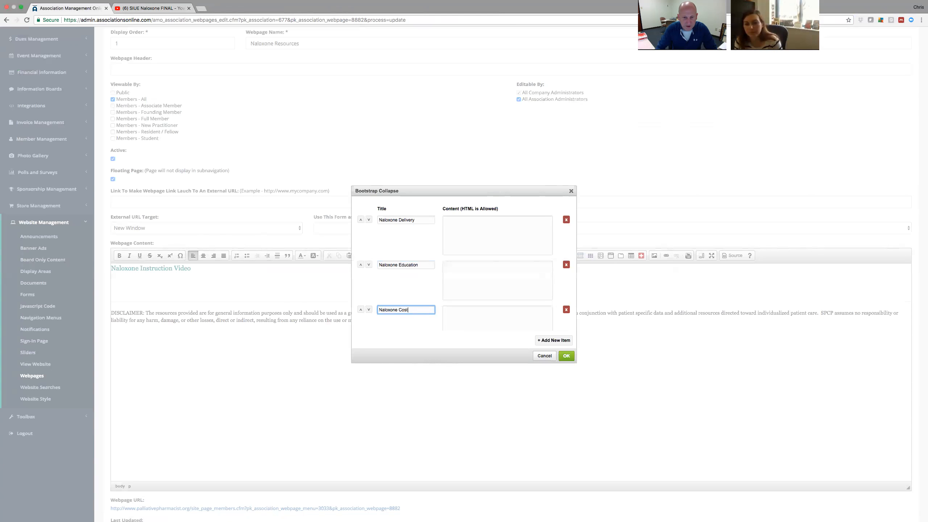
click(481, 225)
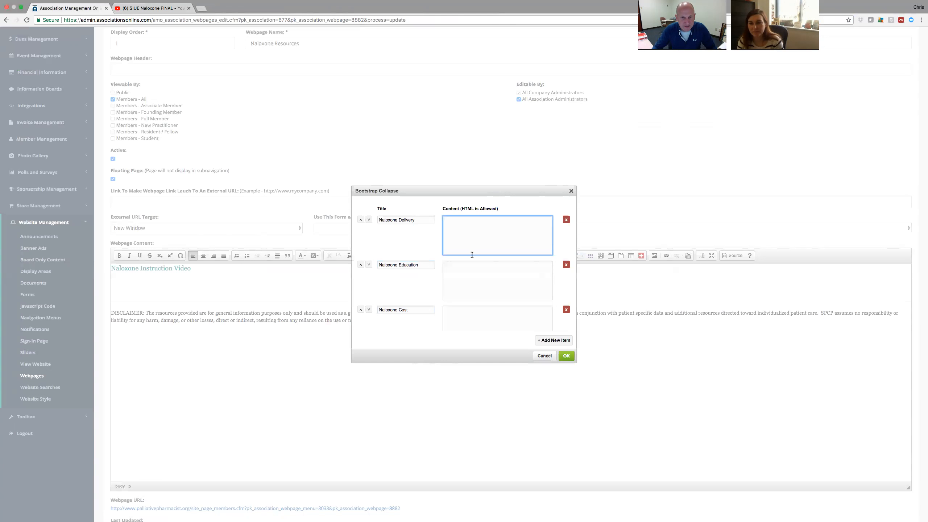
click(567, 357)
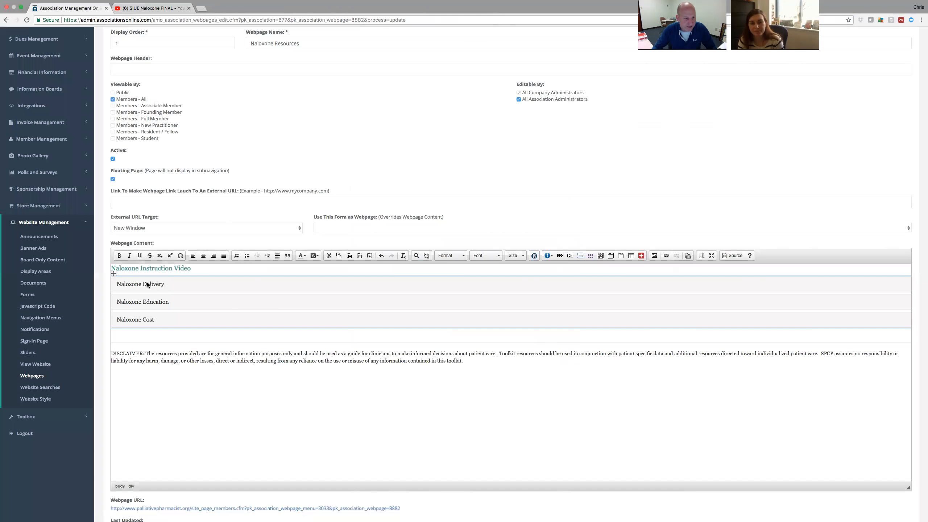
Move the Naloxone Instruction Video line into the Naloxone Delivery section's content.
triple_click(199, 269)
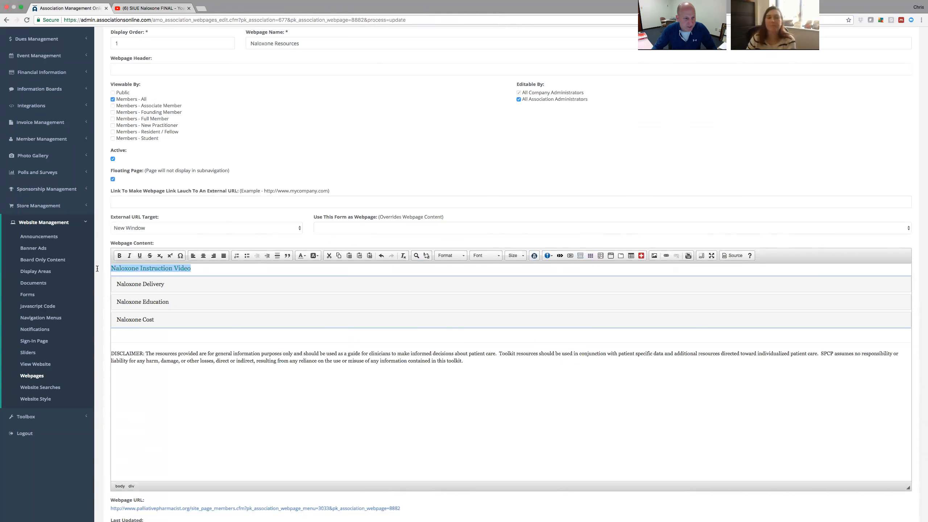
key(Delete)
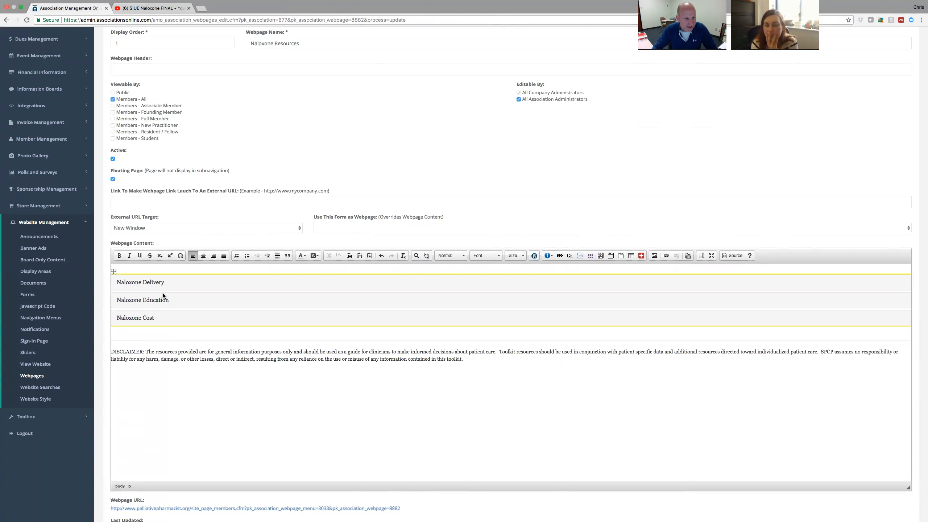
double_click(174, 283)
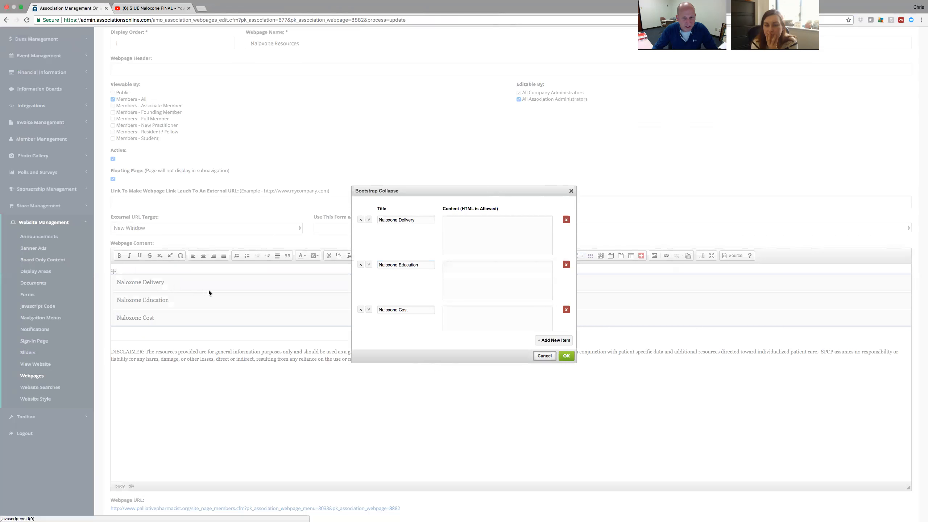
click(470, 225)
text(Naloxone Instruction Video)
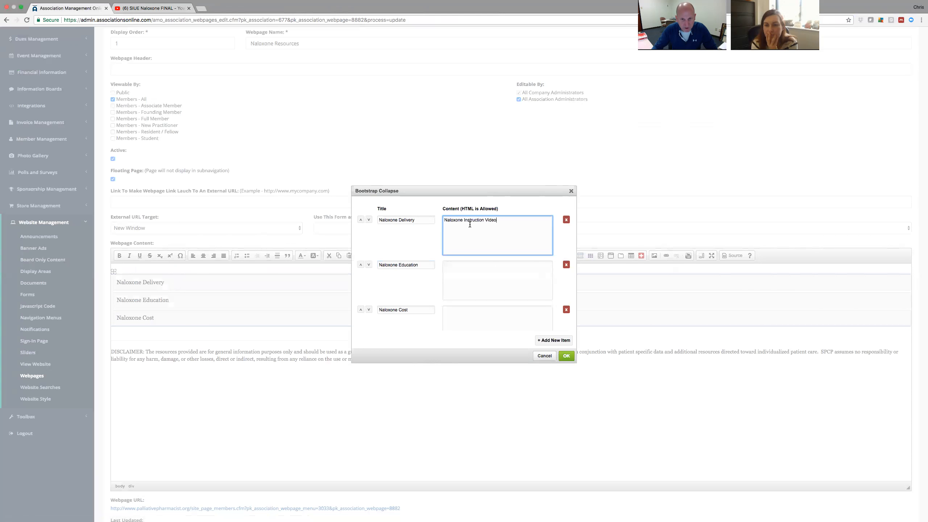
click(567, 356)
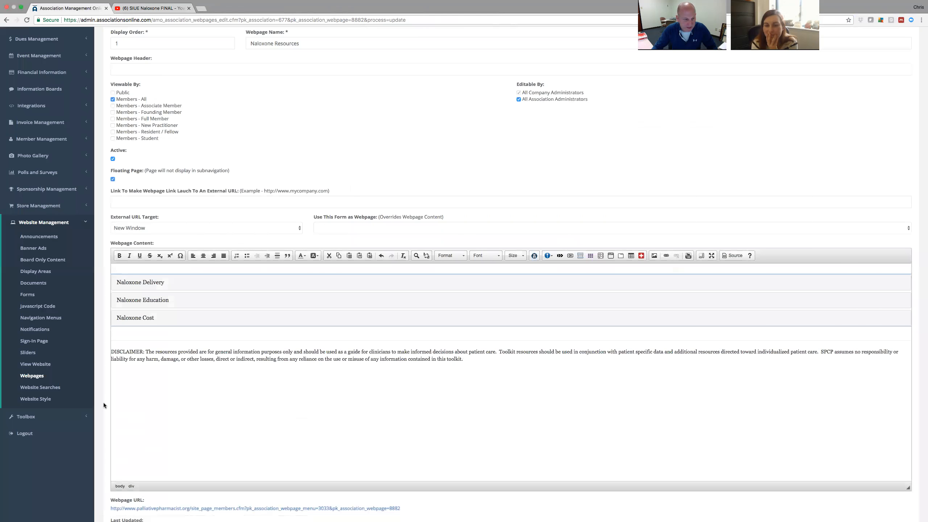
Save the webpage with Update Webpage and open its public URL in a new tab.
scroll(103, 402, down, 5)
click(322, 481)
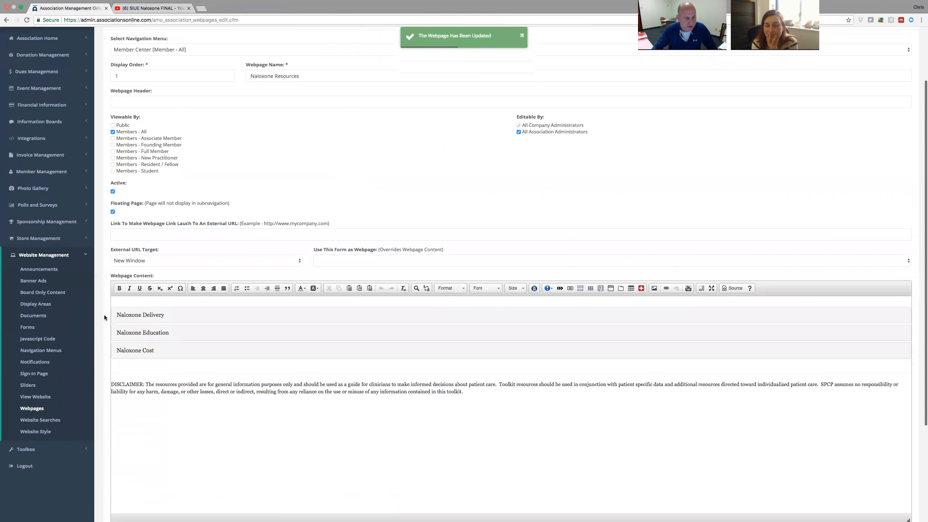
scroll(104, 315, down, 14)
click(179, 404)
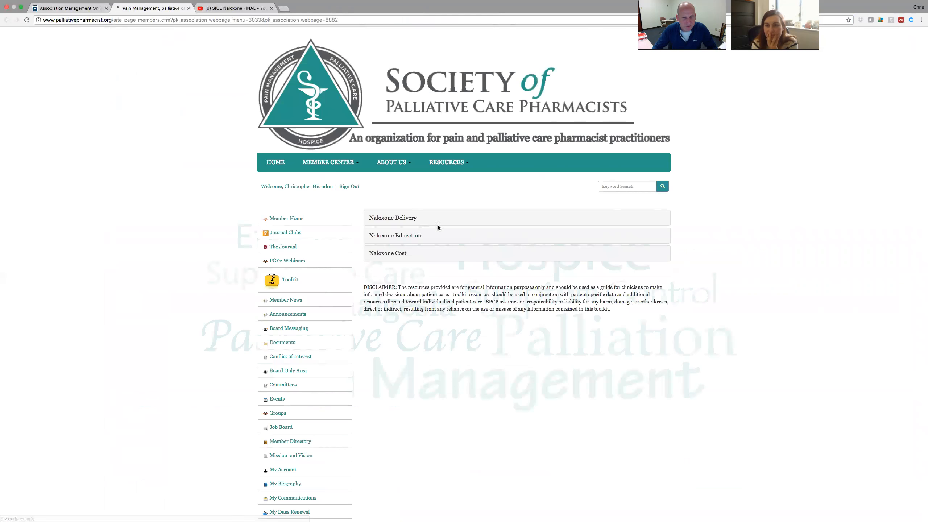
Test the Naloxone Delivery, Education and Cost sections by expanding and collapsing them on the live page.
click(399, 218)
click(400, 219)
click(400, 235)
click(402, 219)
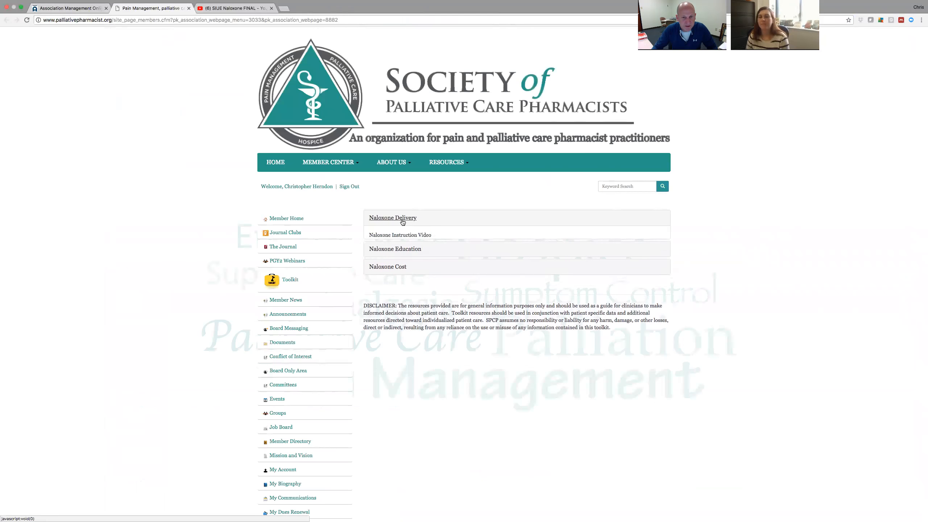
click(395, 255)
click(394, 255)
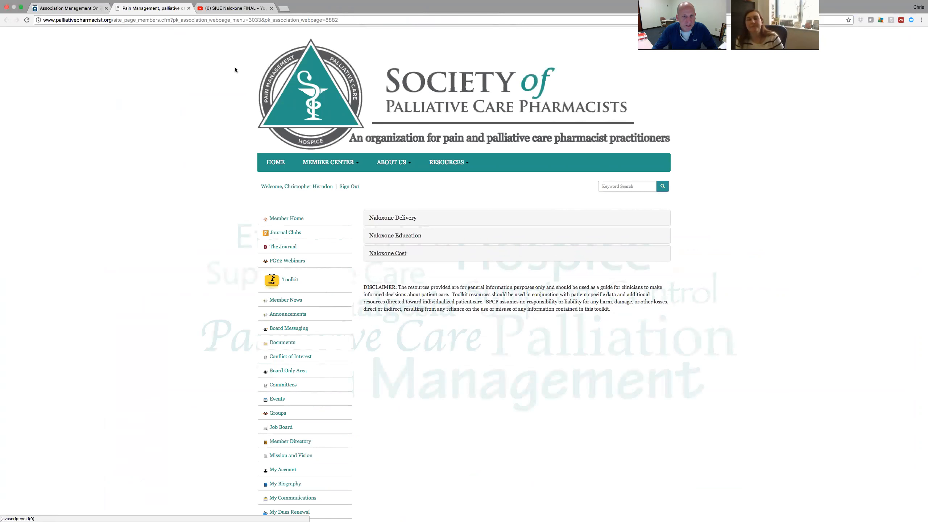
Delete the accordion and the empty line above the disclaimer in the editor, then save the webpage.
click(70, 8)
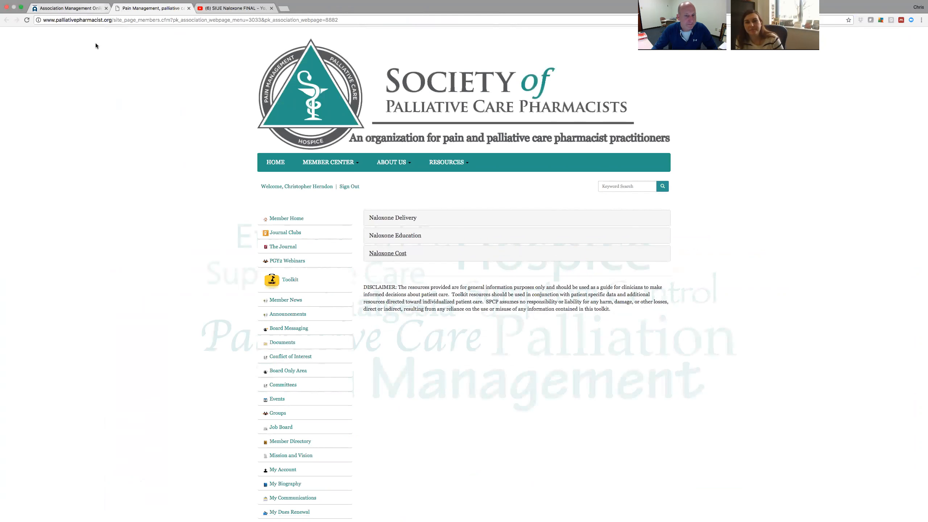
click(161, 214)
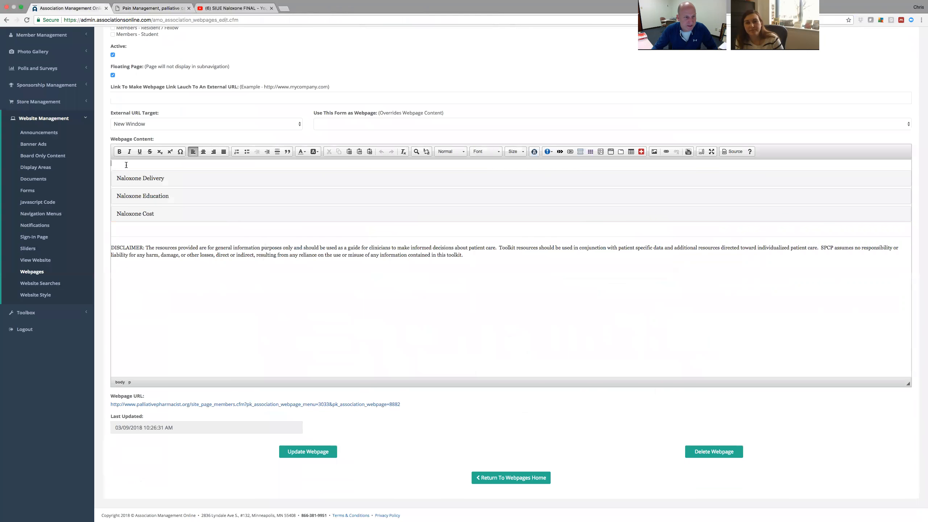
key(BackSpace)
key(BackSpace)
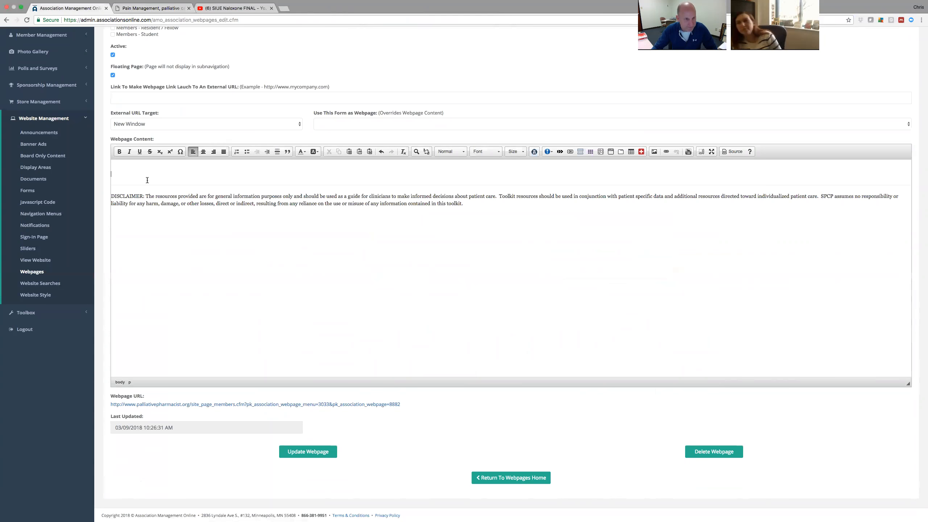
key(super+z)
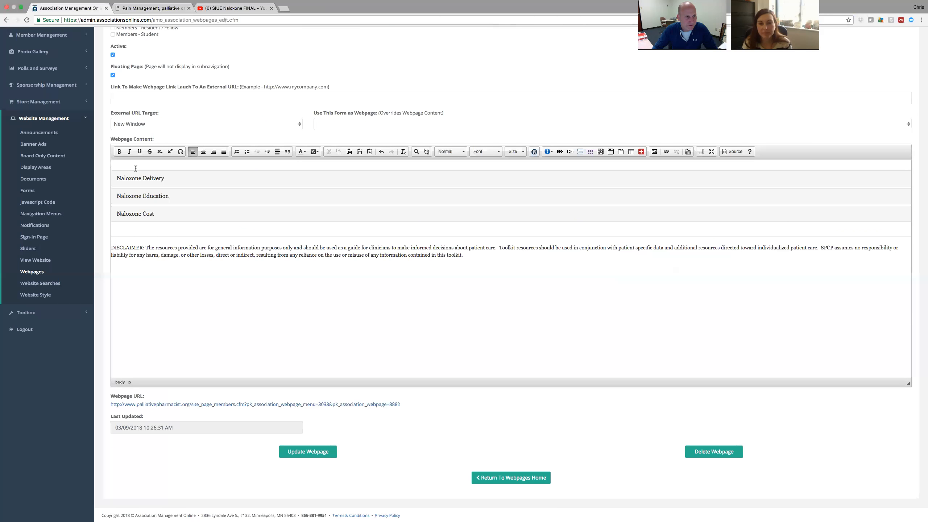
click(166, 227)
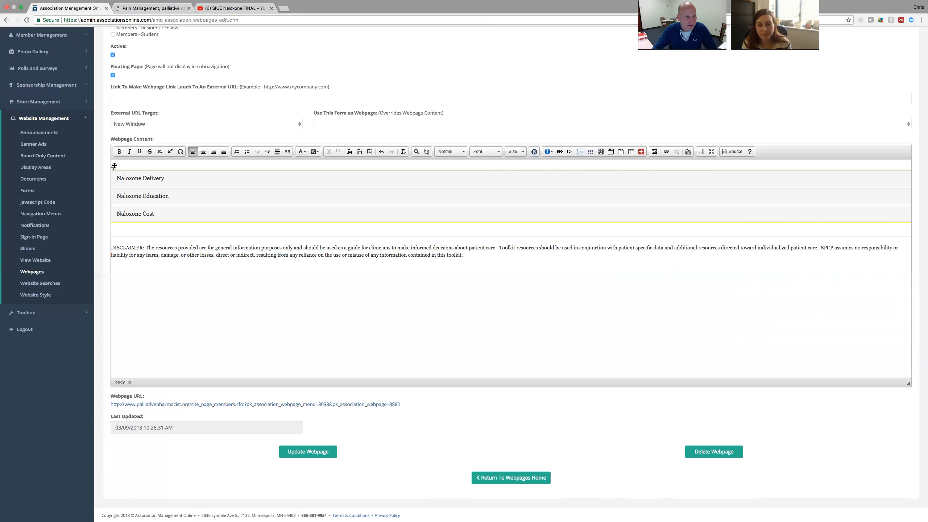
key(Delete)
key(BackSpace)
key(BackSpace)
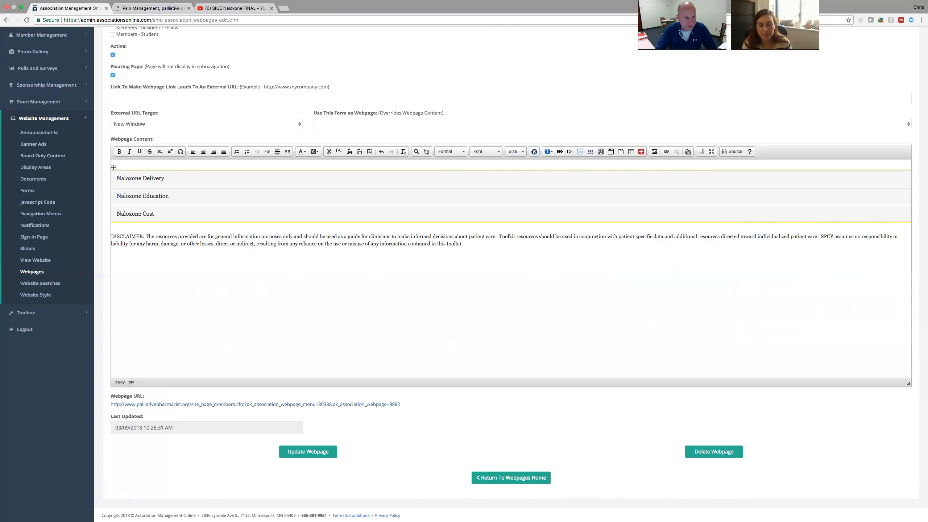
click(307, 452)
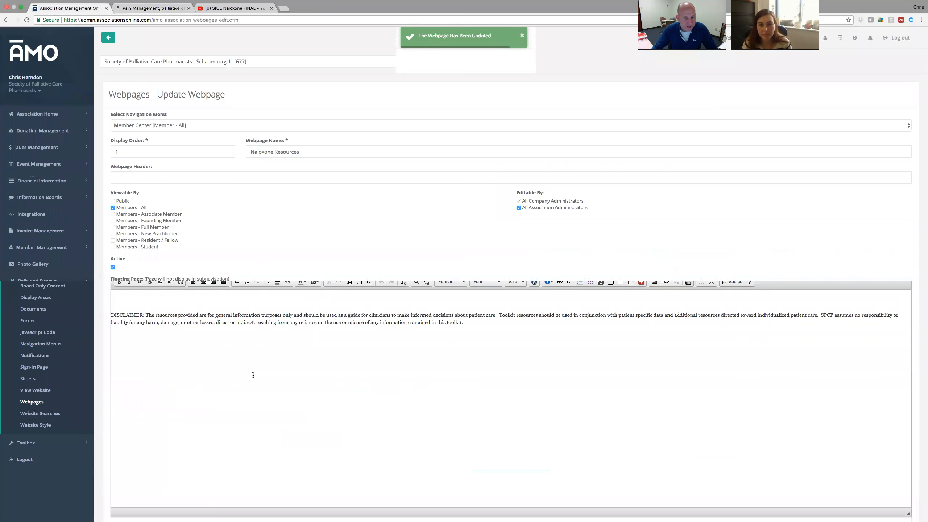
scroll(211, 303, down, 2)
click(212, 295)
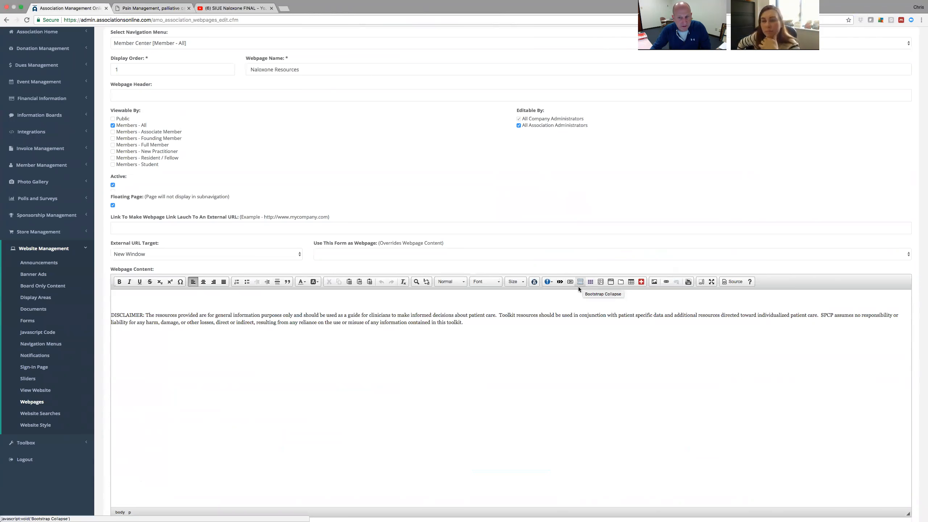
Copy the embed code of the SIUE Naloxone FINAL video from YouTube's Share > Embed.
click(234, 9)
click(451, 360)
click(573, 348)
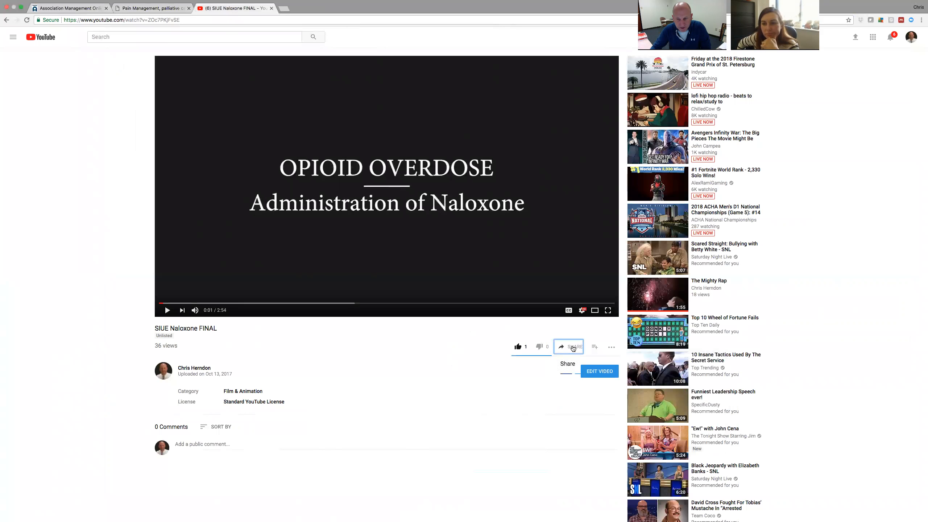
click(679, 434)
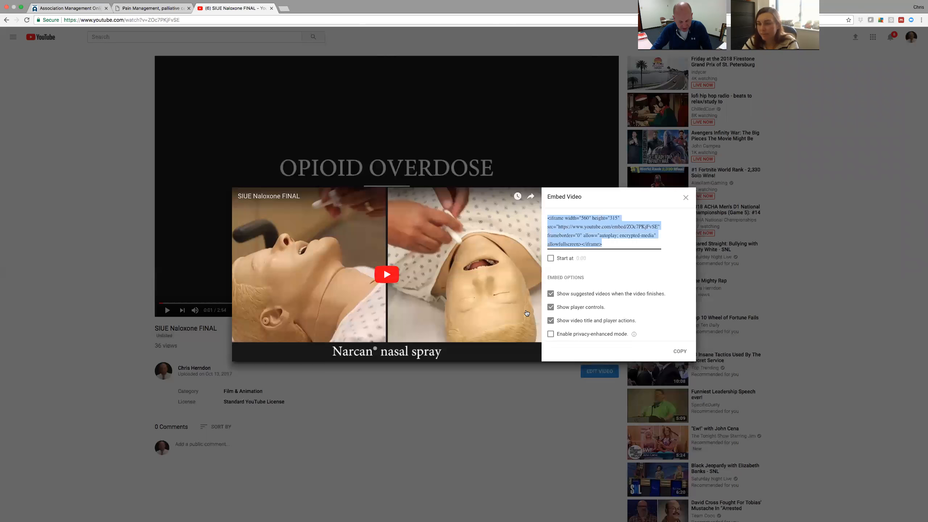
click(484, 424)
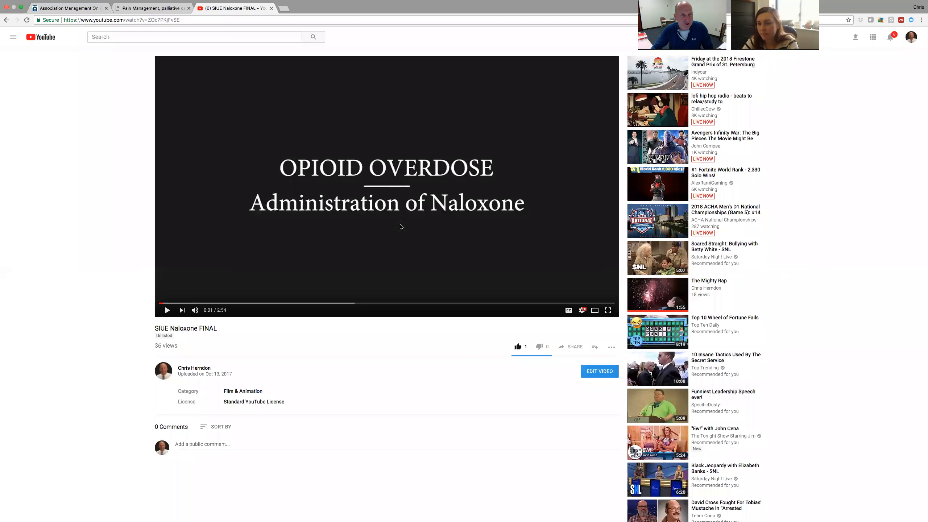
Back in the AMO page editor, start a new Bootstrap Collapse accordion.
click(152, 8)
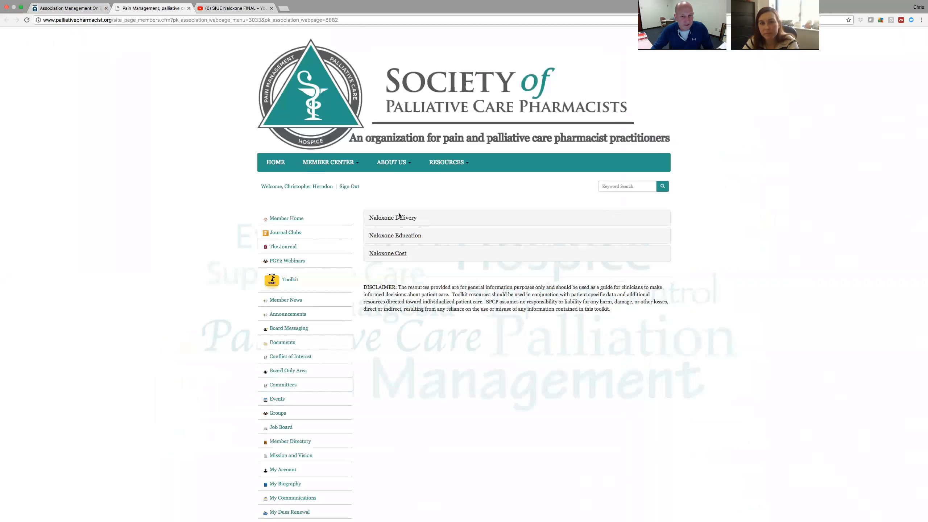
click(88, 8)
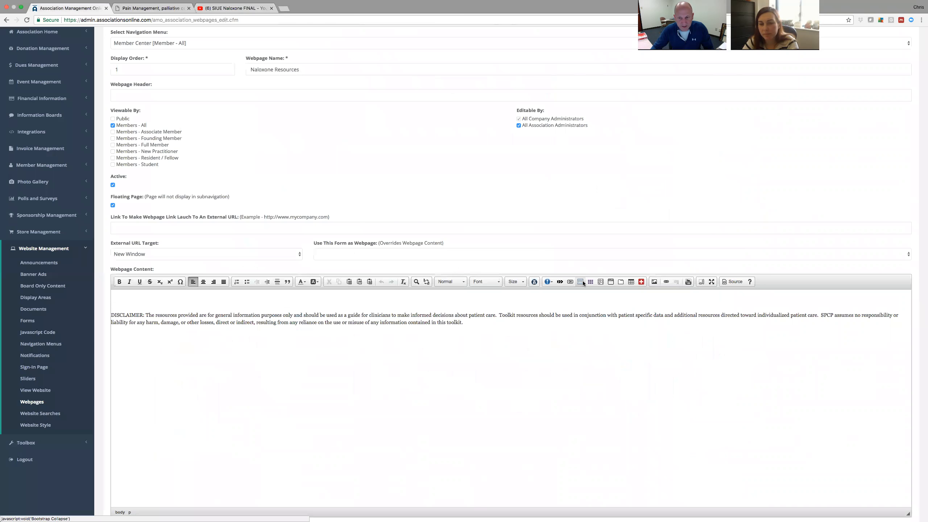
click(582, 282)
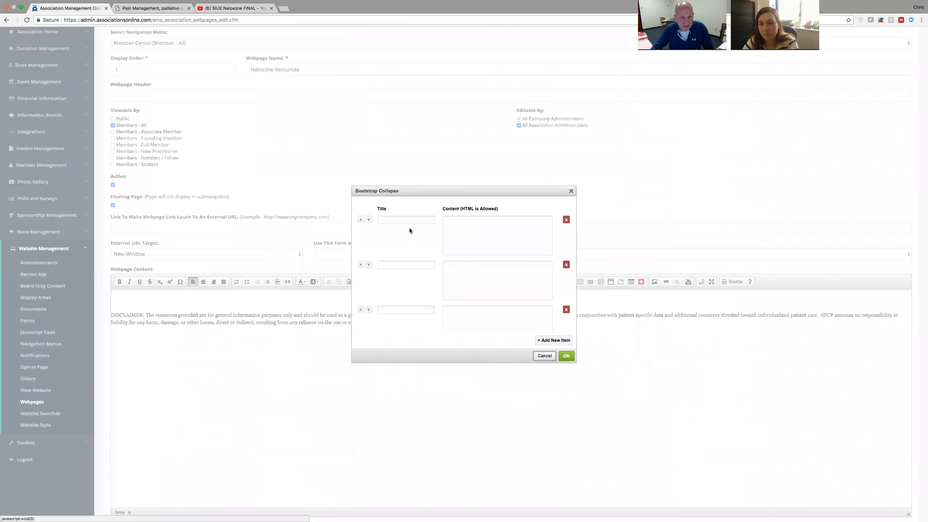
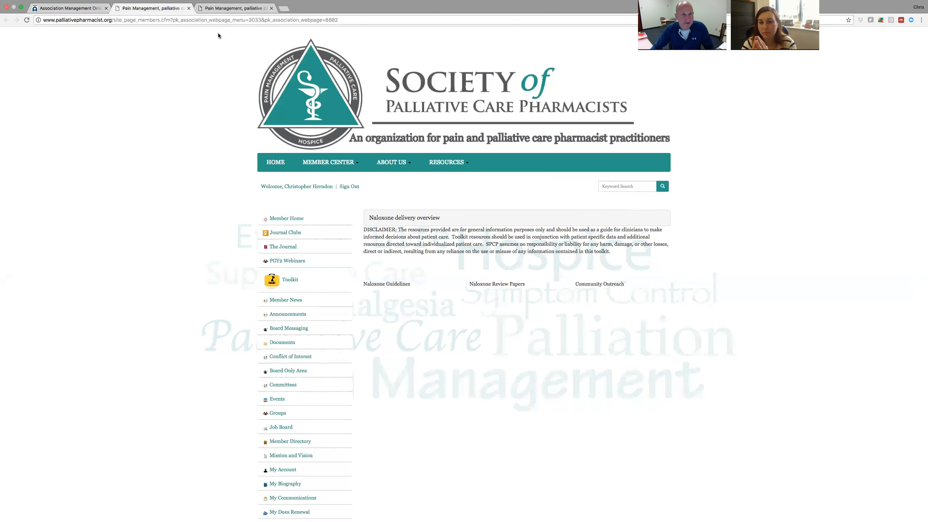
Clear the Naloxone Guidelines, Naloxone Review Papers and Community Outreach text from the table columns.
click(67, 7)
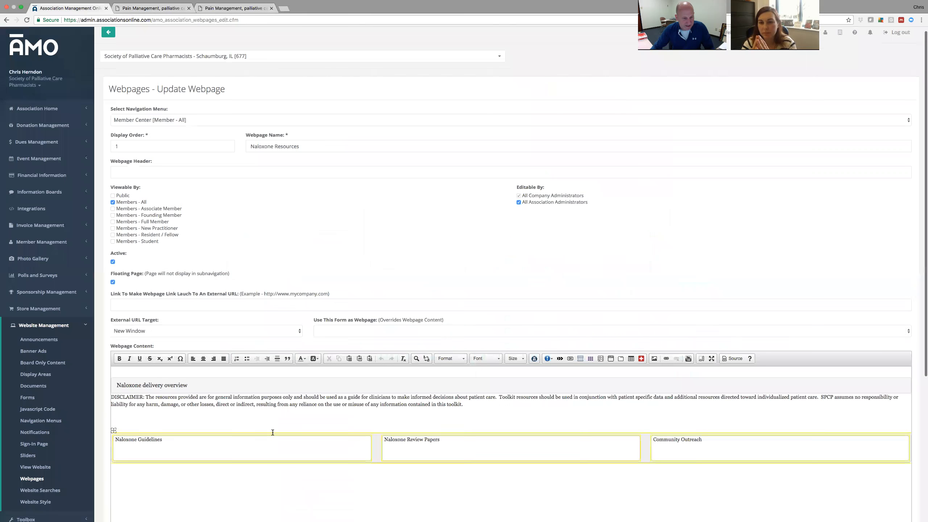
triple_click(202, 392)
key(BackSpace)
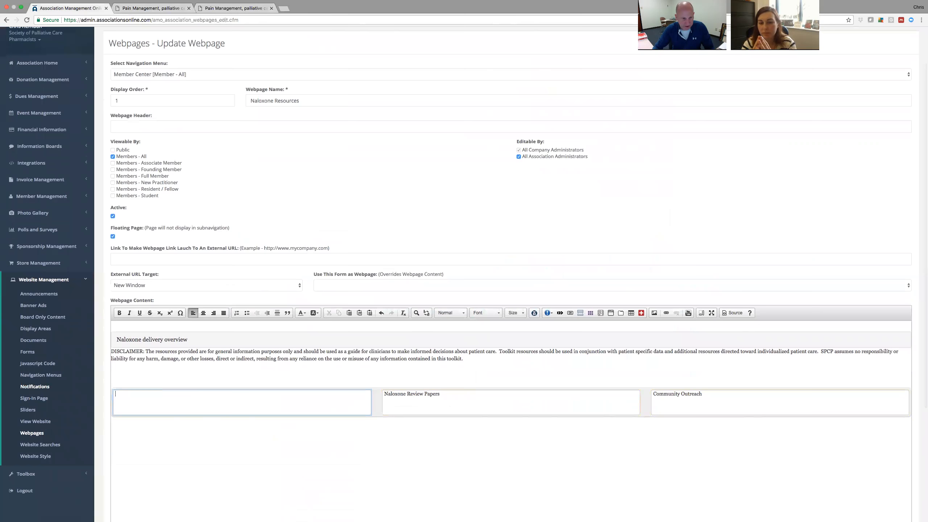
triple_click(454, 395)
key(BackSpace)
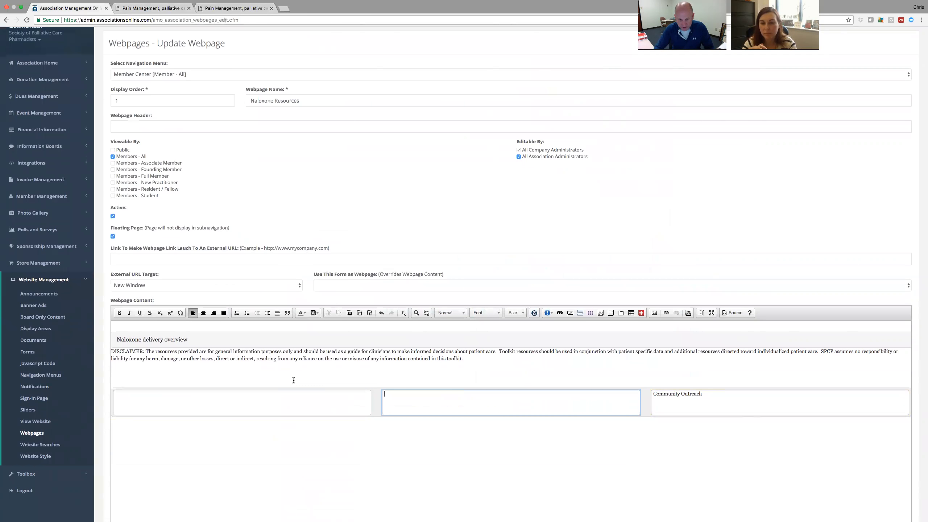
key(Tab)
key(BackSpace)
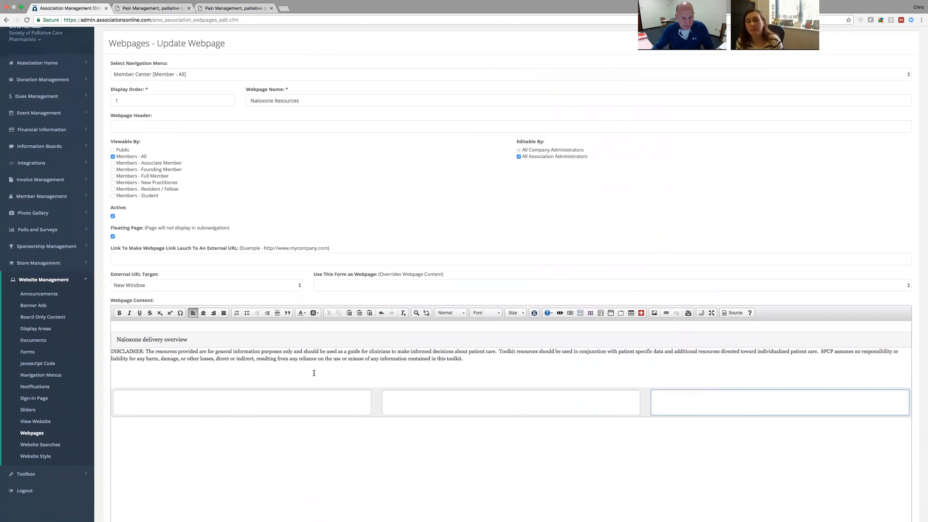
Delete the now-empty three-column table from the page content.
scroll(316, 372, down, 2)
click(184, 393)
key(BackSpace)
key(BackSpace)
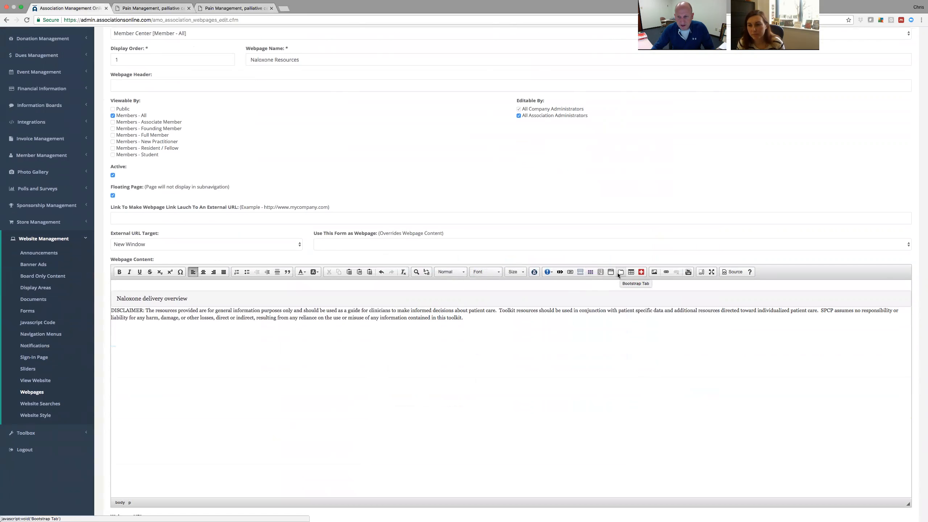
click(642, 273)
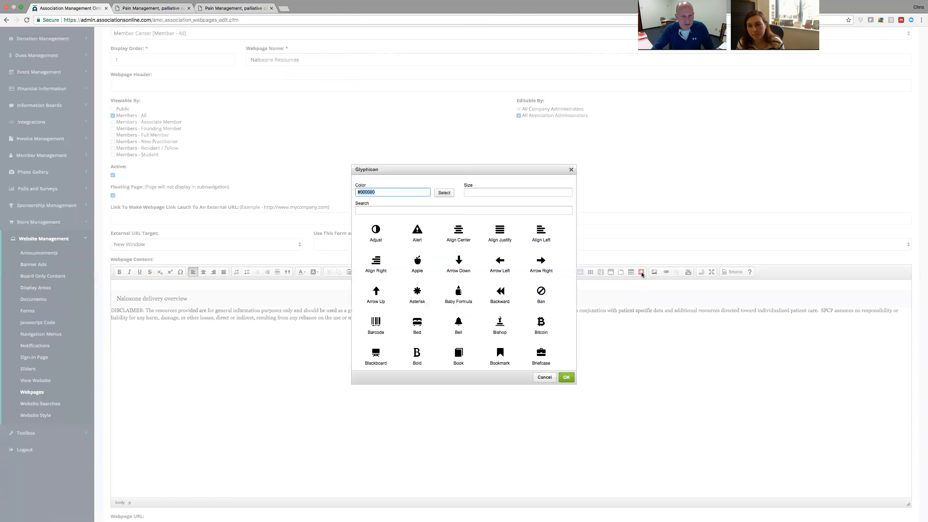
scroll(446, 275, down, 2)
scroll(448, 275, up, 4)
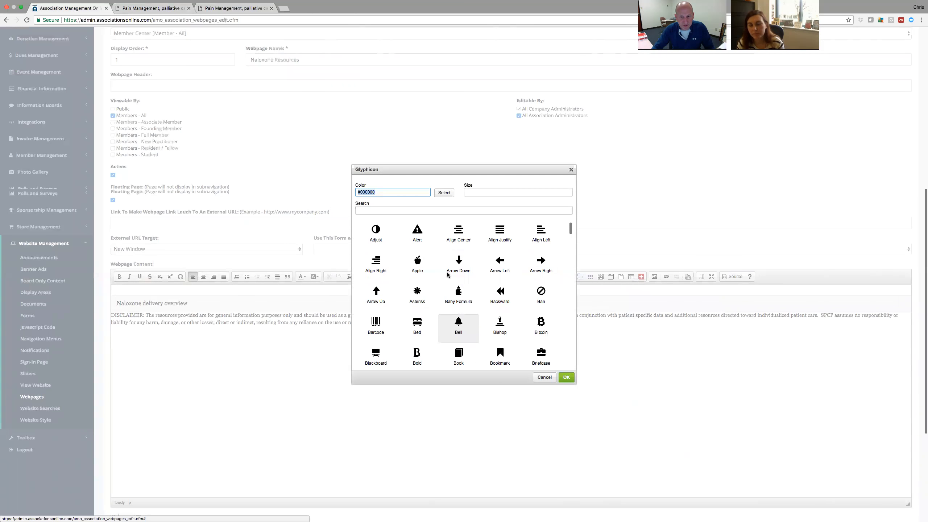
click(548, 378)
scroll(448, 387, down, 2)
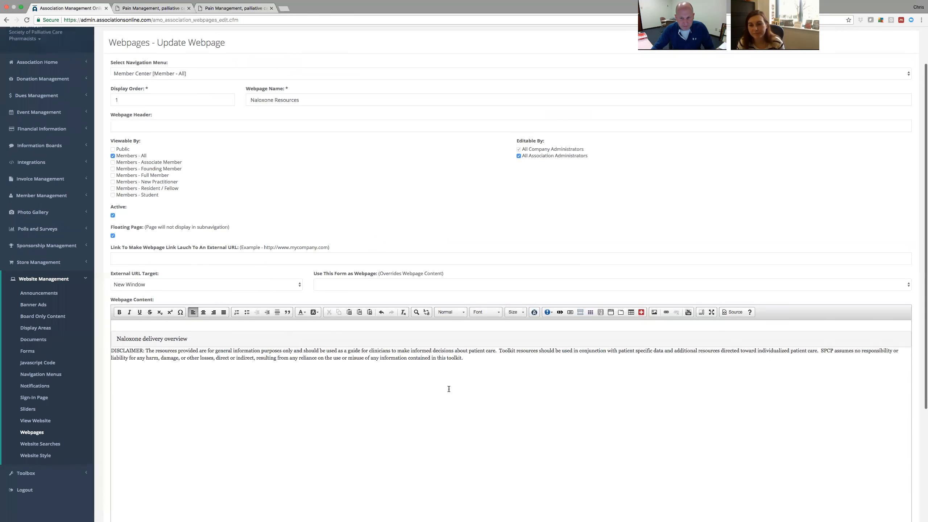
click(333, 347)
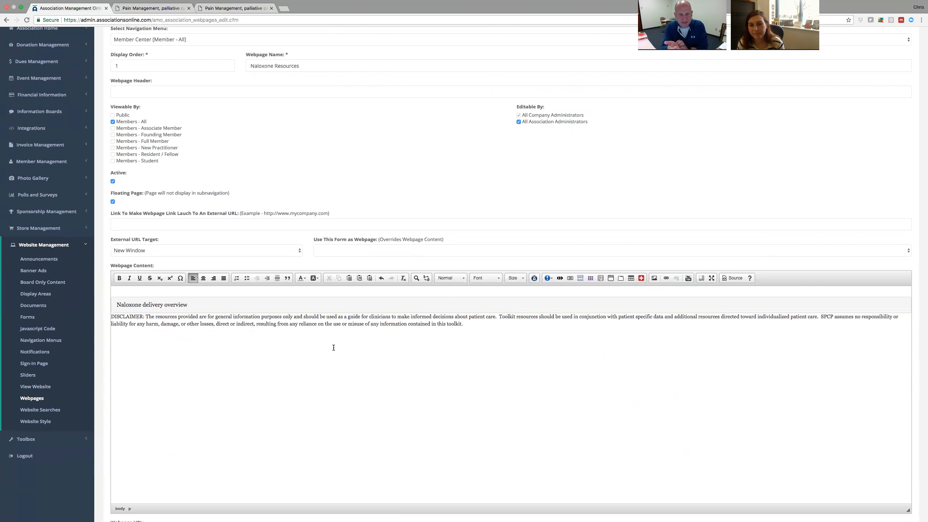
click(552, 278)
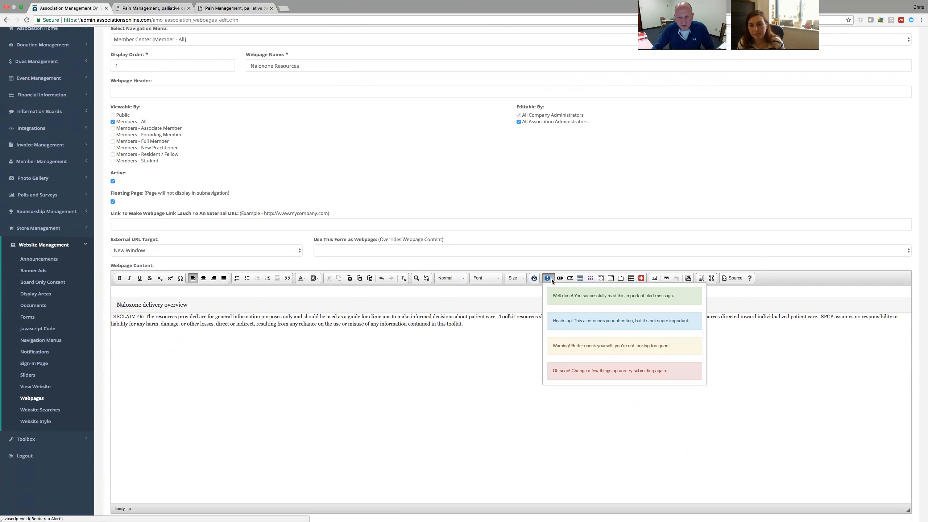
scroll(596, 322, down, 3)
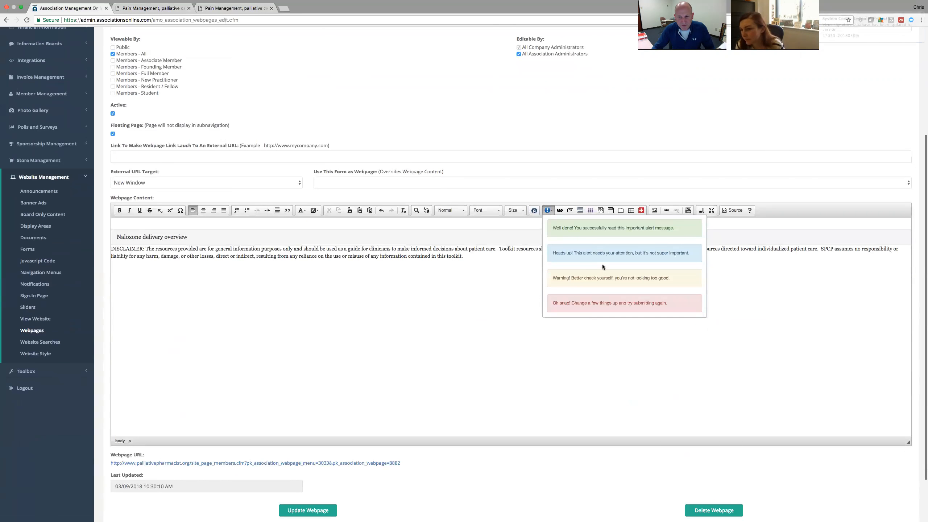
scroll(602, 264, up, 1)
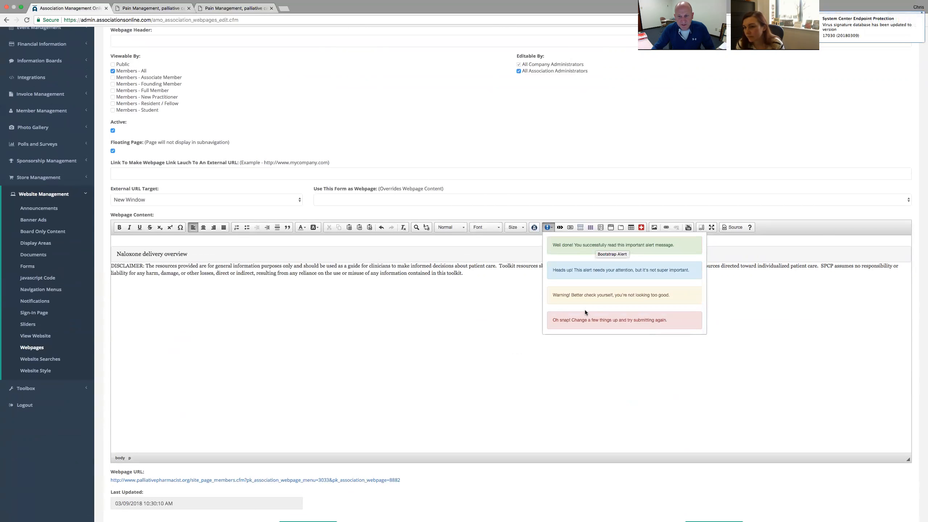
click(587, 276)
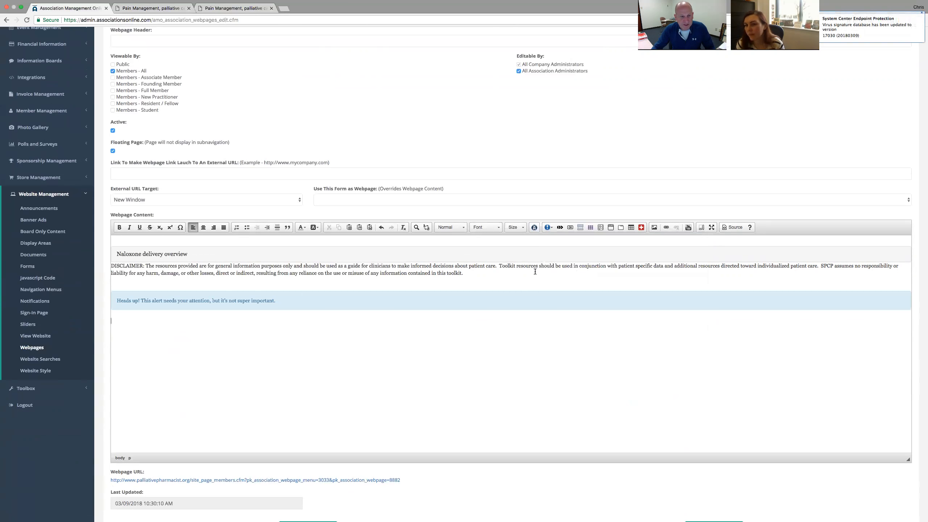
click(549, 226)
click(576, 300)
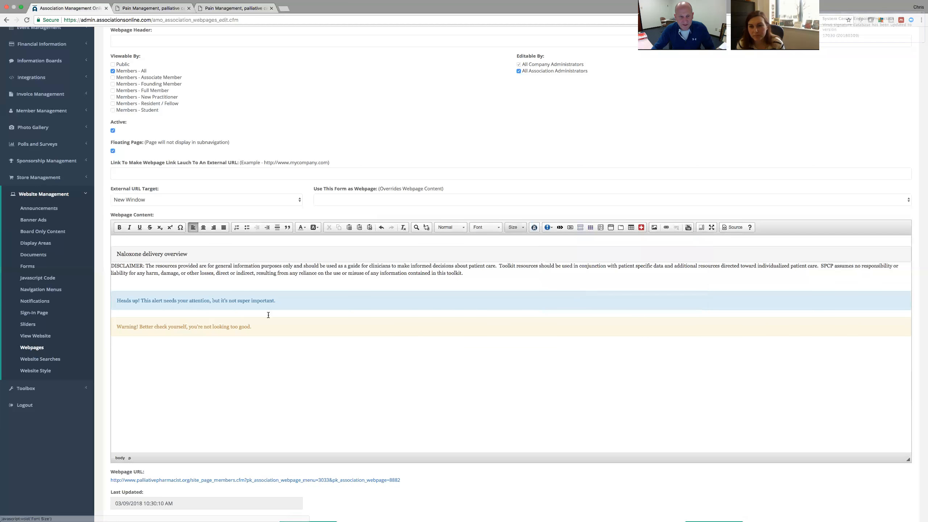
drag(277, 301, 106, 303)
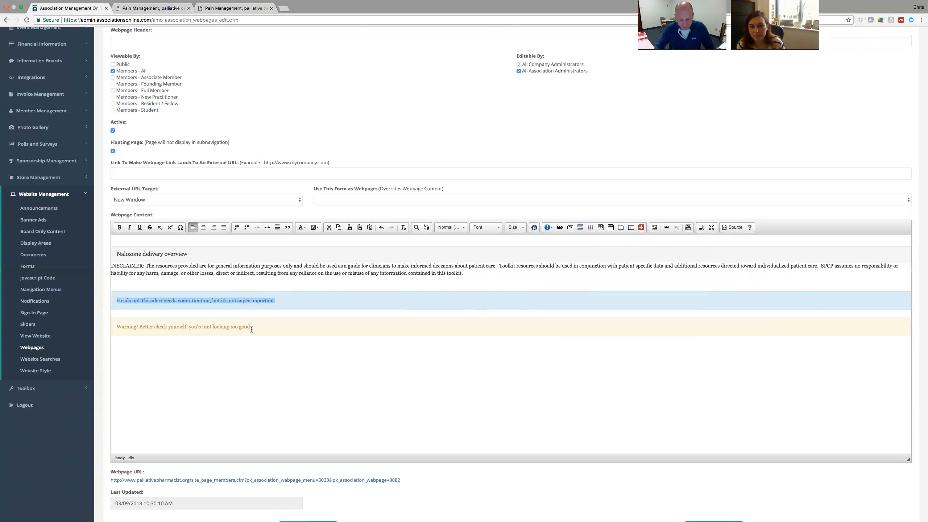
text(Joe is re)
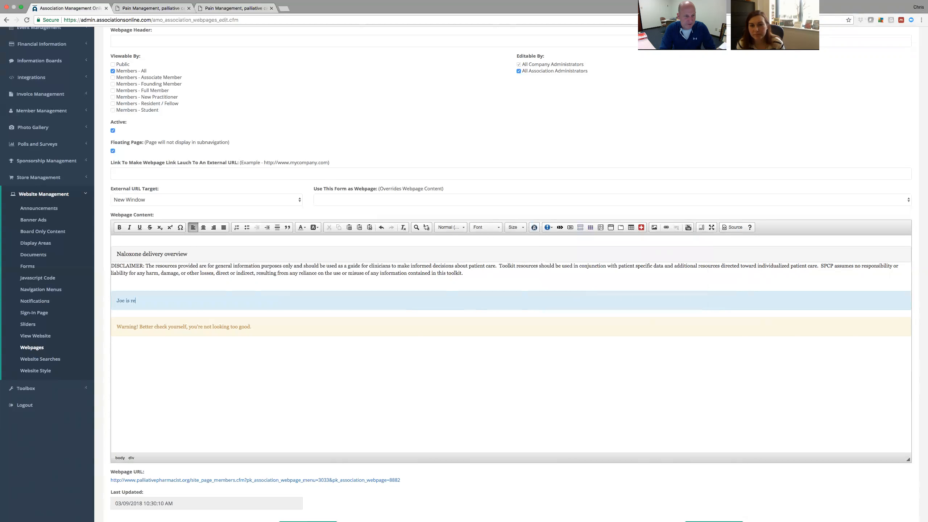
text(ally cool)
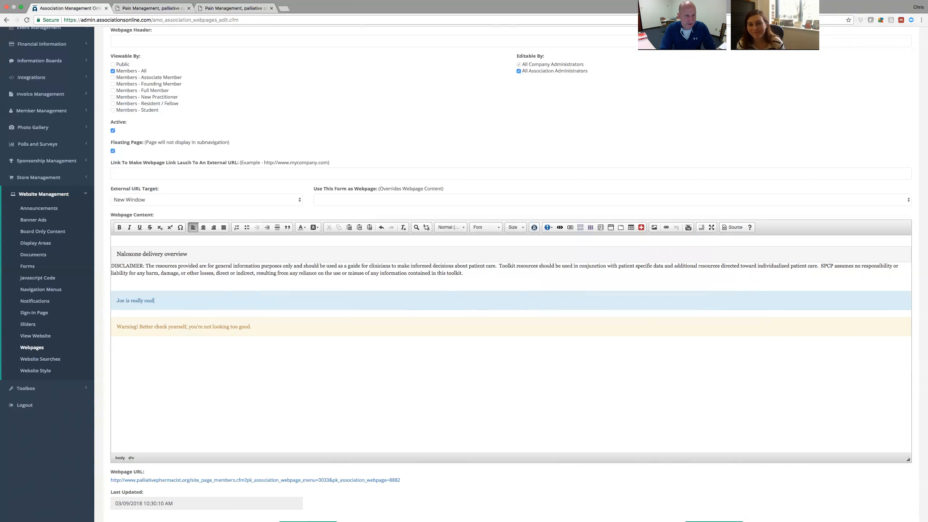
key(Return)
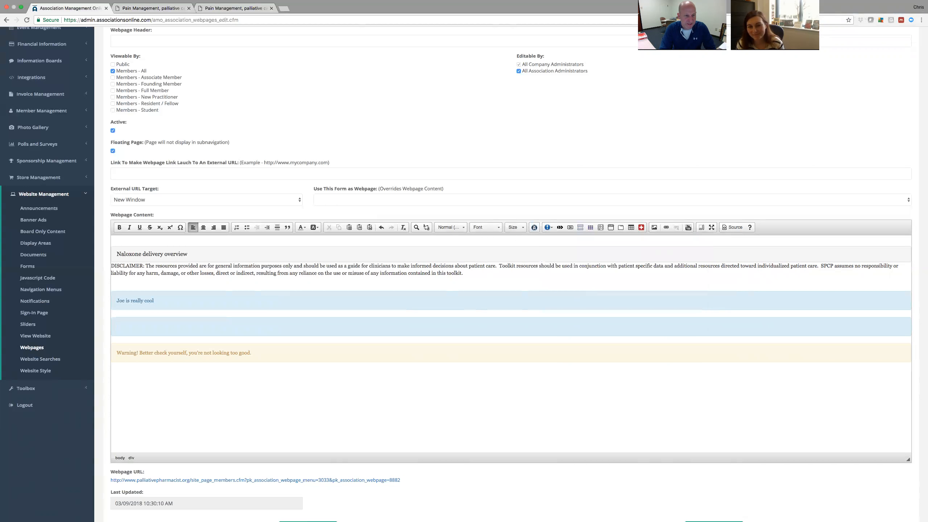
text(Leah)
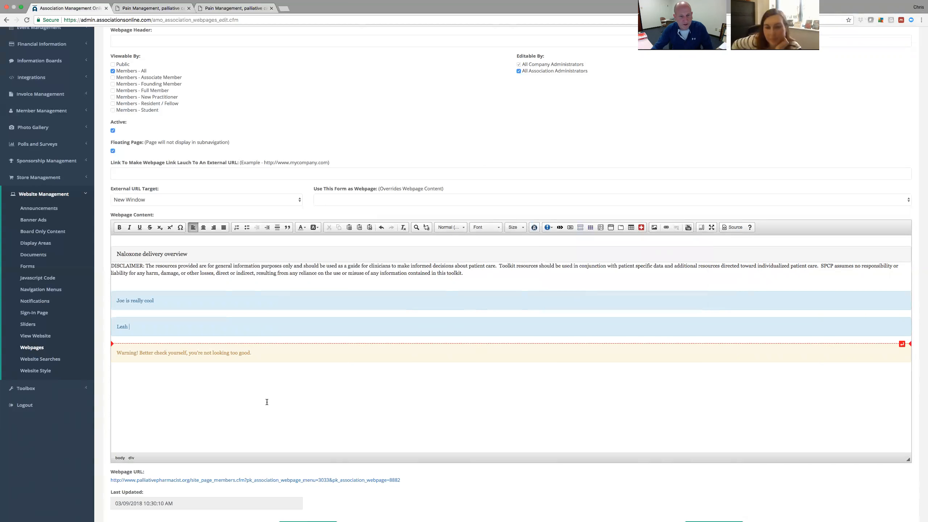
click(222, 396)
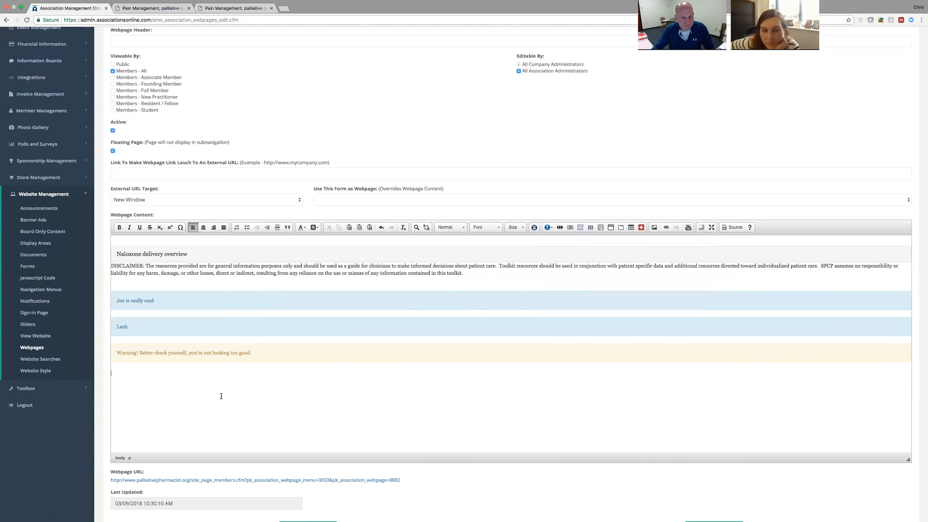
key(BackSpace)
key(BackSpace)
key(BackSpace)
key(BackSpace)
key(BackSpace)
drag(221, 393, 130, 286)
key(BackSpace)
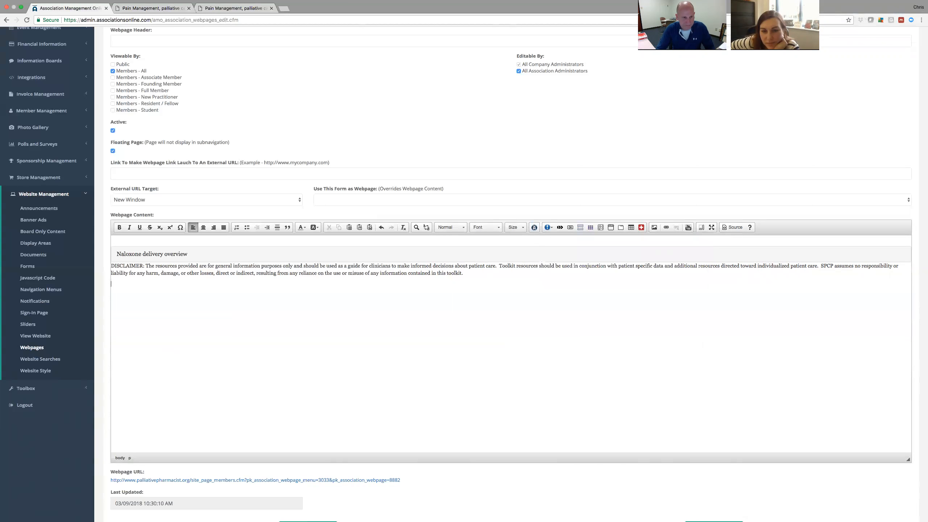
Save the Naloxone Resources page changes with Update Webpage.
scroll(338, 330, up, 3)
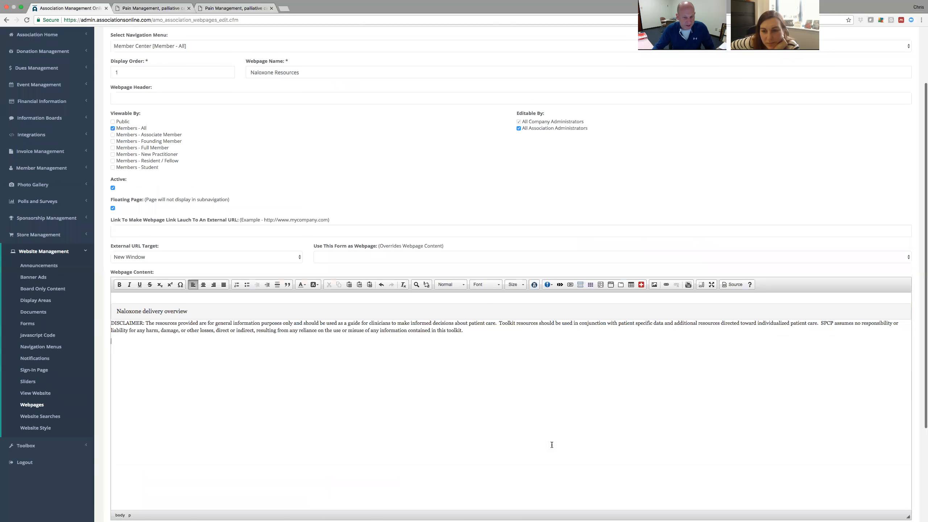
scroll(552, 444, down, 7)
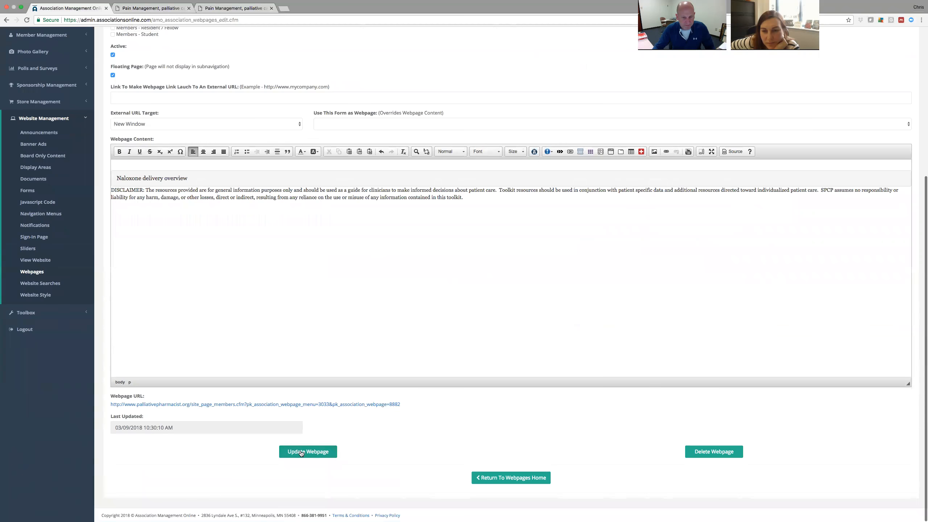
click(302, 452)
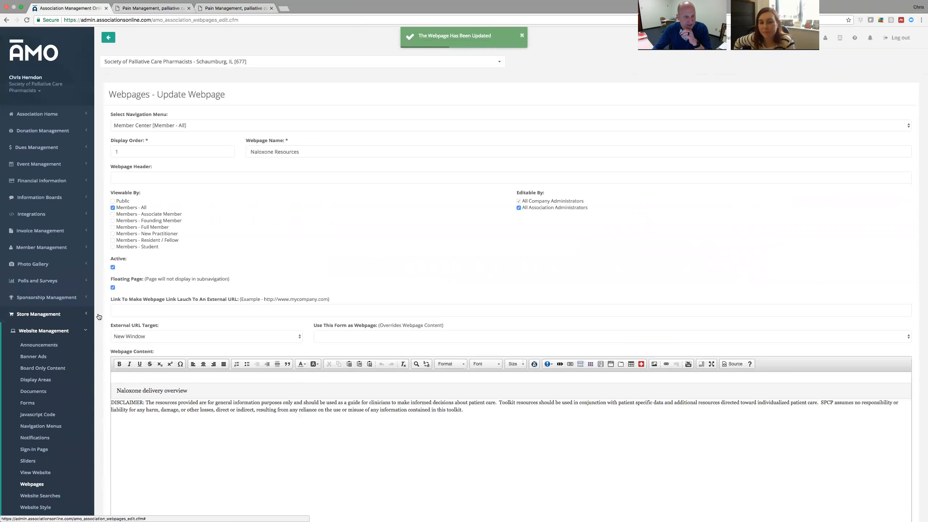
scroll(103, 311, down, 8)
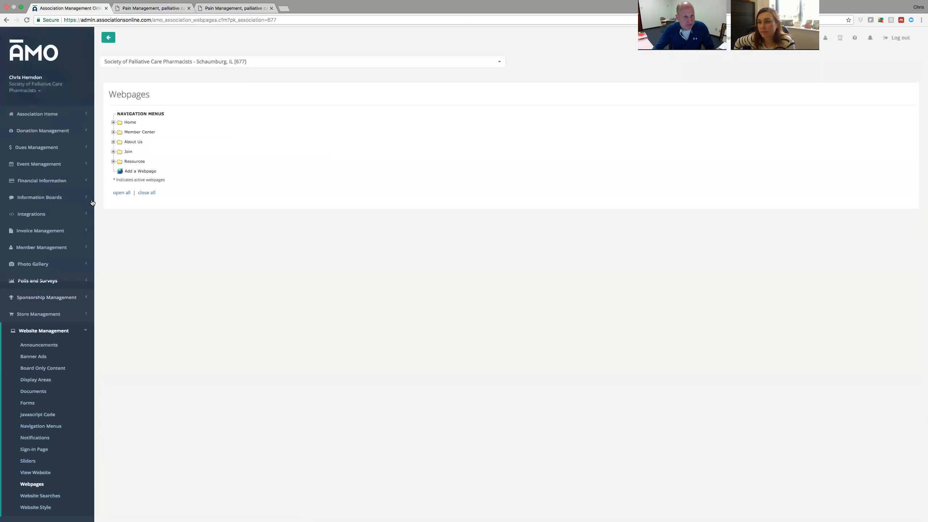
Start a new Member Center webpage, display order 15, named 'Joe and Leah's Practice Page'.
click(137, 173)
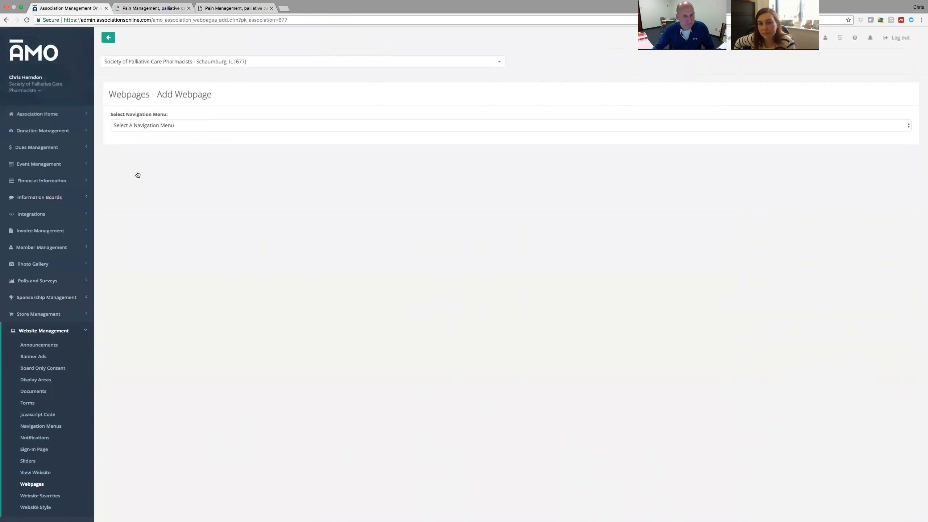
click(231, 124)
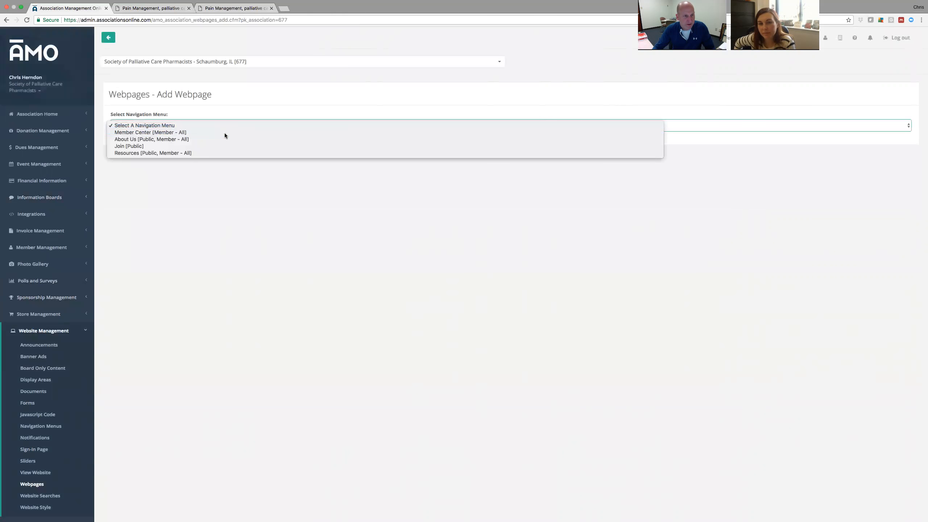
key(Escape)
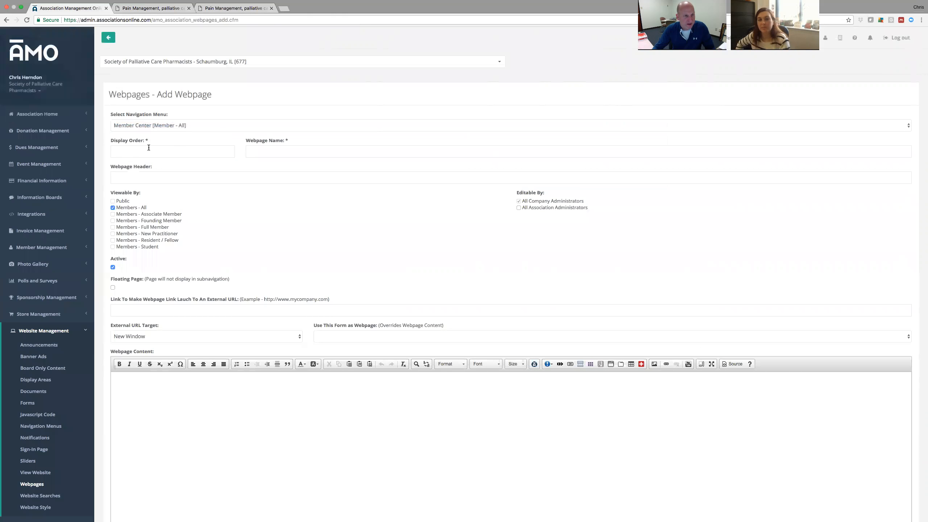
click(151, 148)
text(15)
click(294, 149)
text(Joe and Leah's)
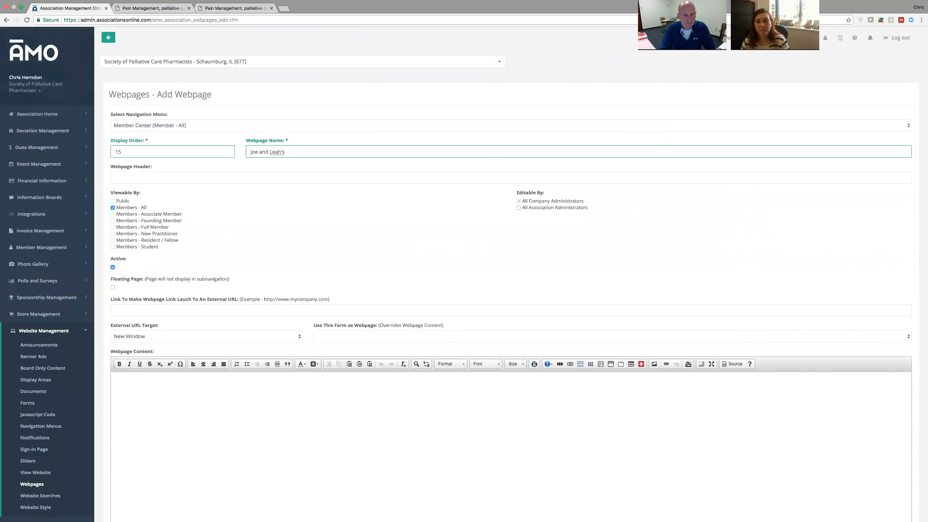
text( Practice Page)
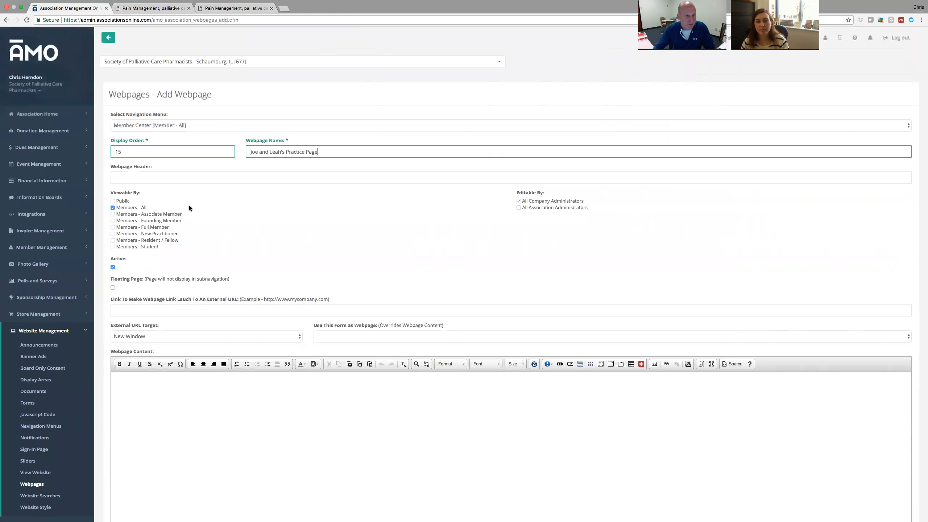
Make the new page inactive and begin typing its test content.
scroll(265, 215, down, 3)
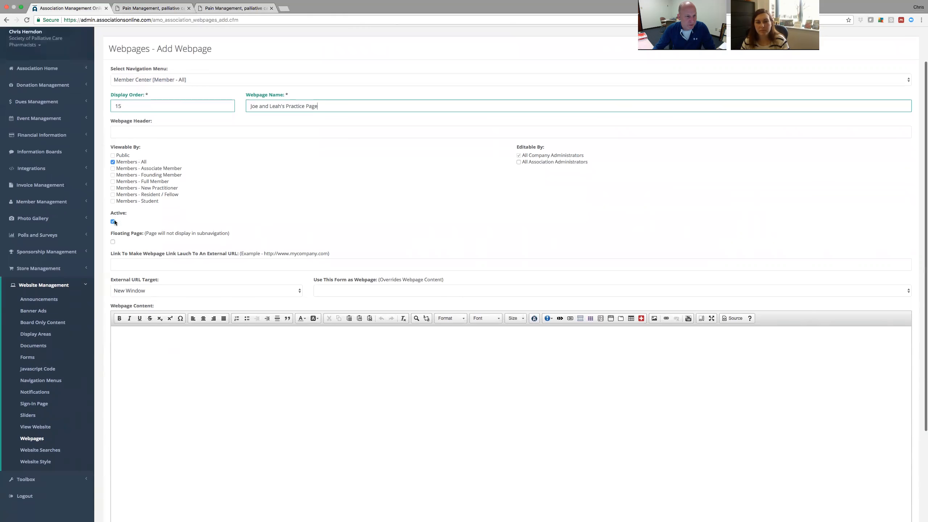
click(113, 222)
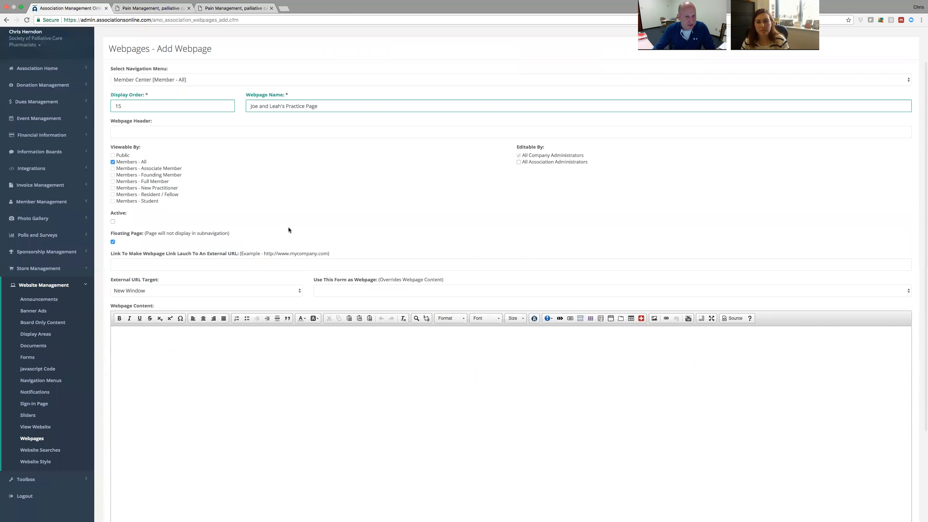
scroll(106, 277, down, 4)
click(178, 273)
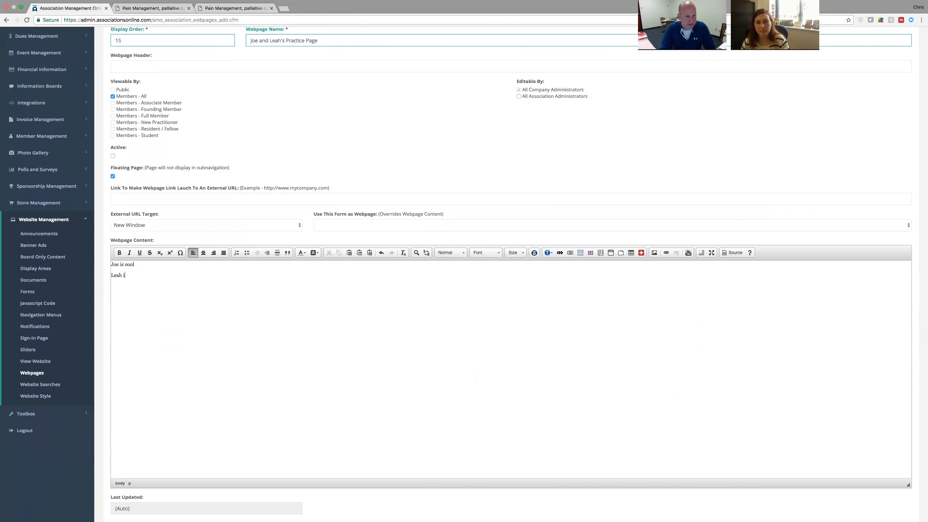
text(l)
scroll(142, 333, down, 2)
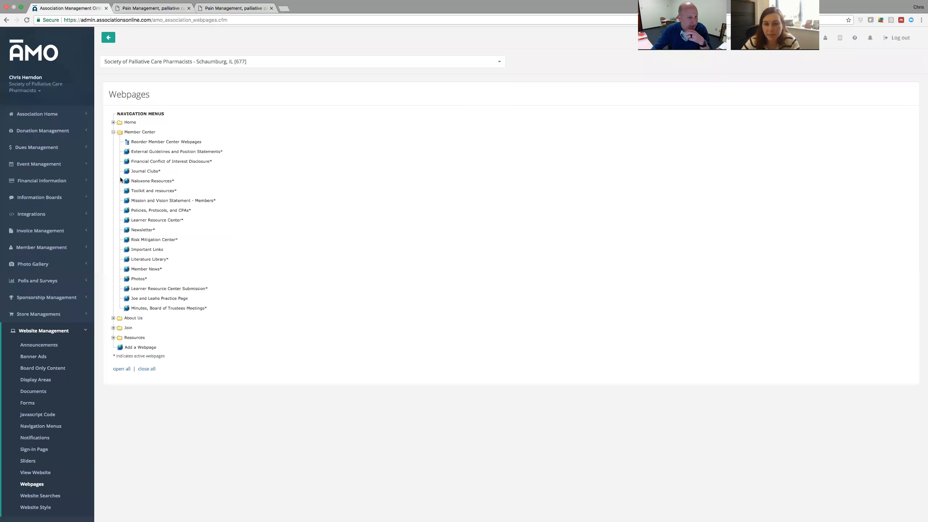
Open Joe and Leah's Practice Page and delete both test lines from its content.
click(159, 299)
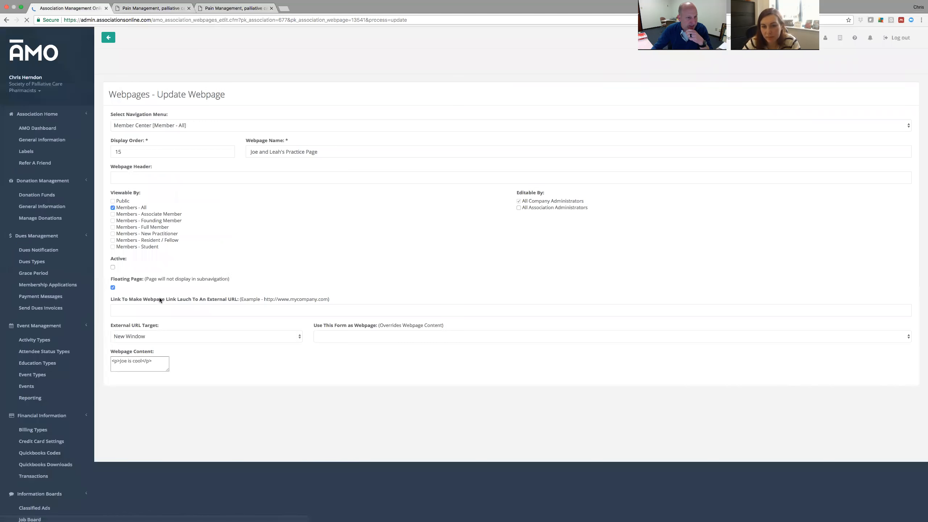
scroll(109, 285, down, 3)
scroll(417, 293, down, 2)
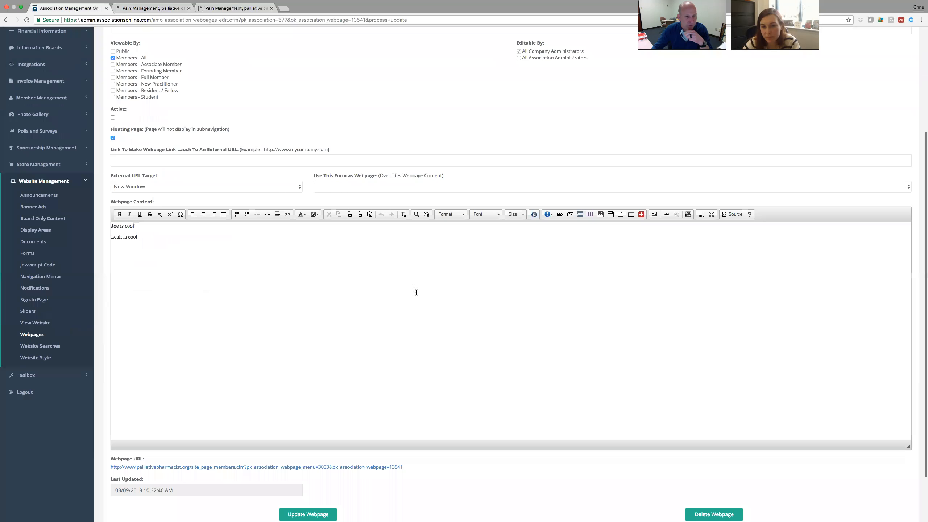
drag(174, 263, 110, 224)
click(184, 270)
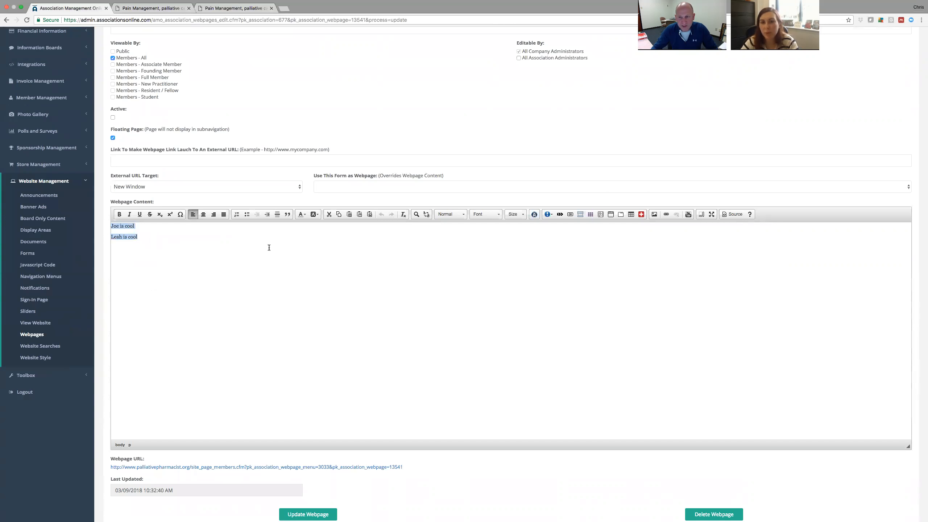
drag(156, 245, 97, 226)
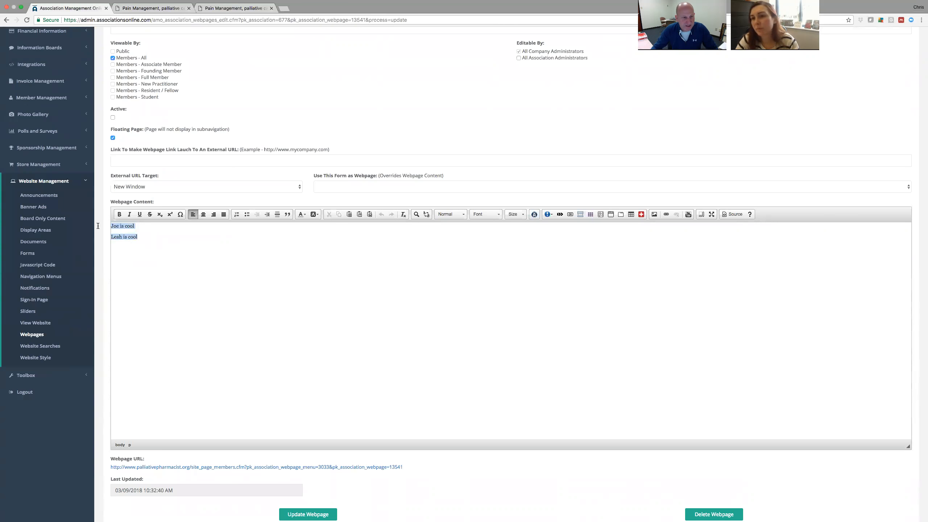
key(BackSpace)
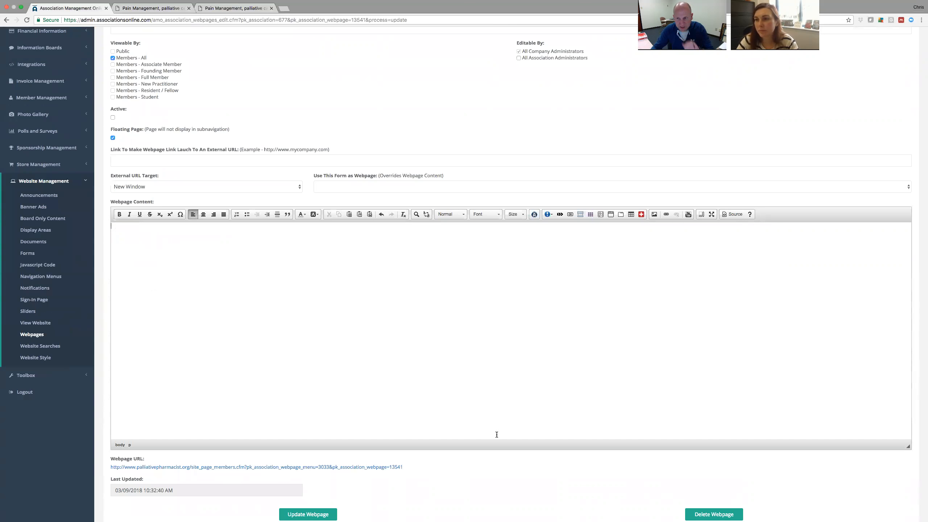
click(688, 215)
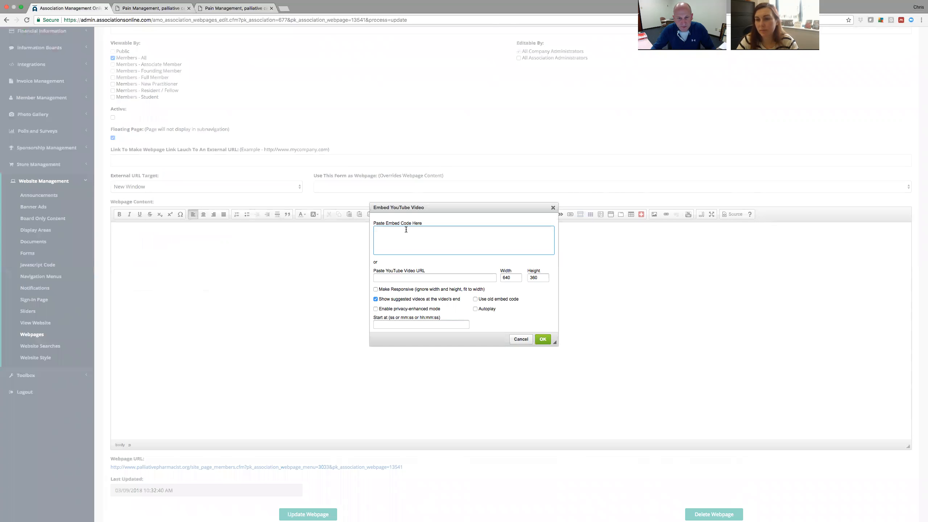
text(<iframe width="560" height="315" src="https://www.youtube.com/embed/ZOc7PKjFvSE" frameborder="0" allow="autoplay; encrypted-media" allowfullscreen></iframe>)
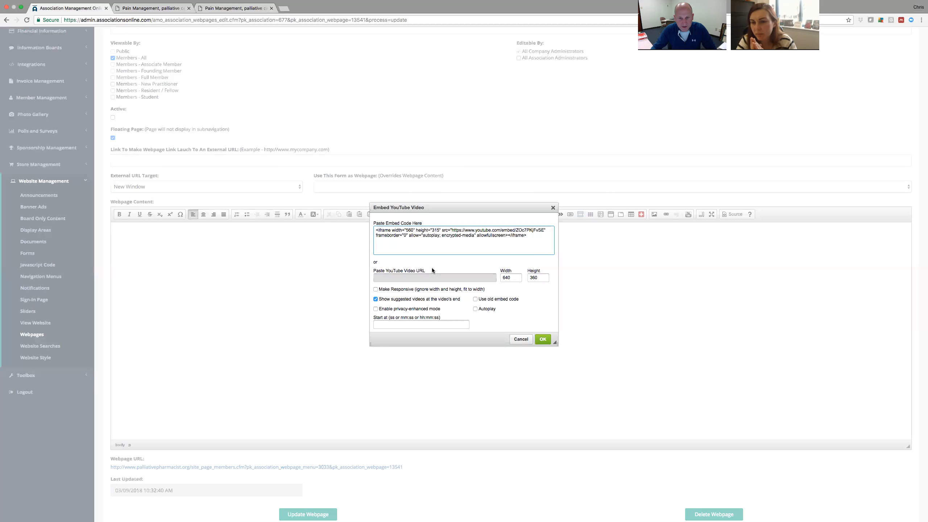
click(376, 291)
click(543, 340)
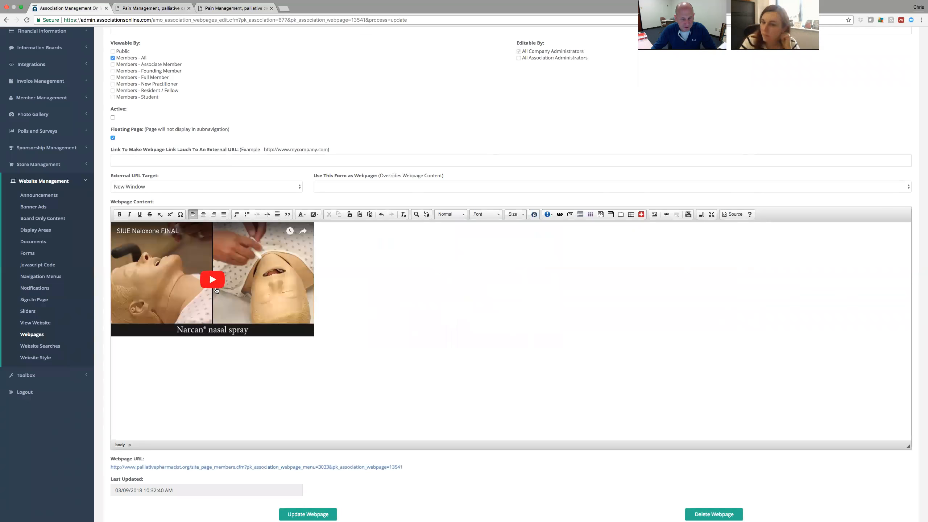
key(BackSpace)
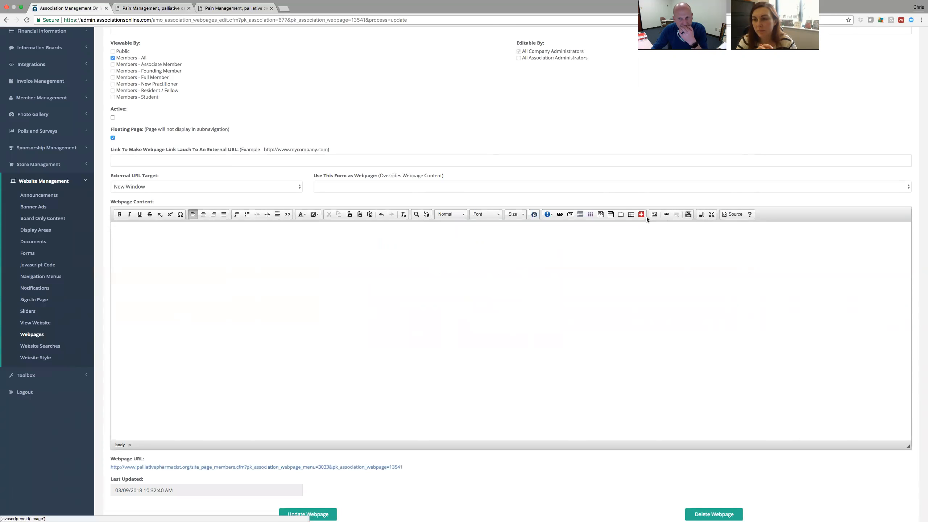
Open and dismiss the Bootstrap Buttons dialog, then save the practice page.
click(570, 215)
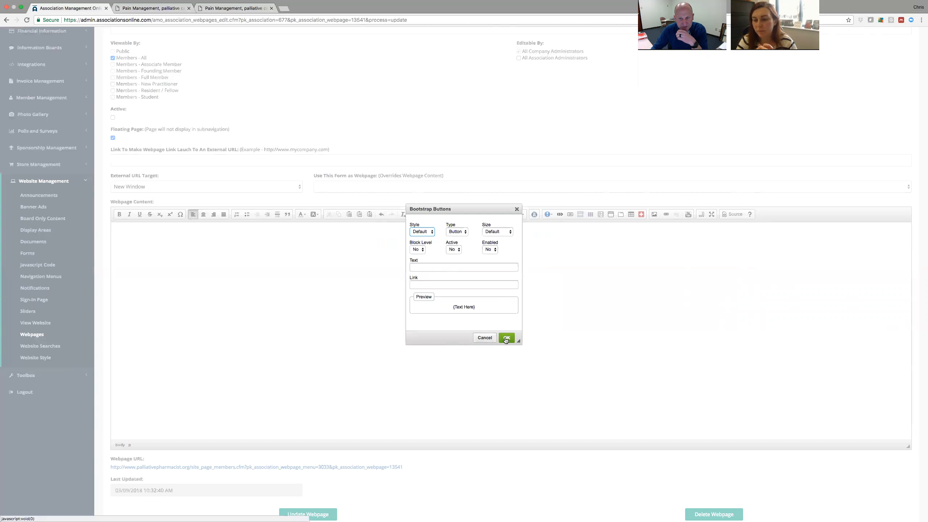
click(484, 338)
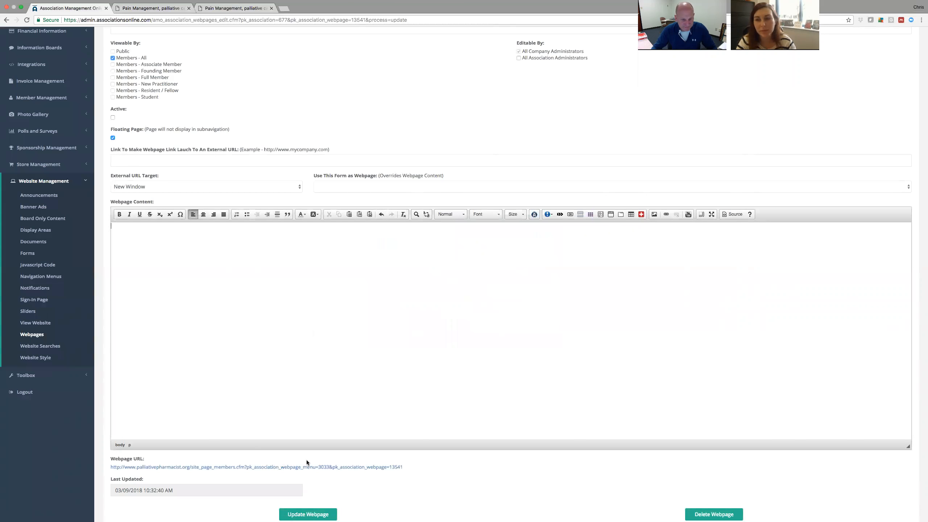
scroll(328, 445, down, 3)
click(318, 453)
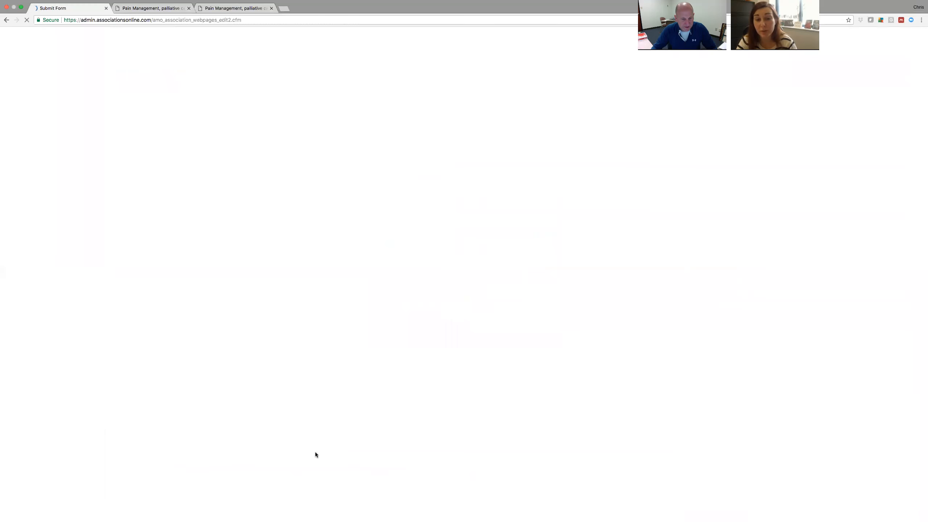
Collapse the Website Management links in the sidebar.
scroll(91, 297, down, 3)
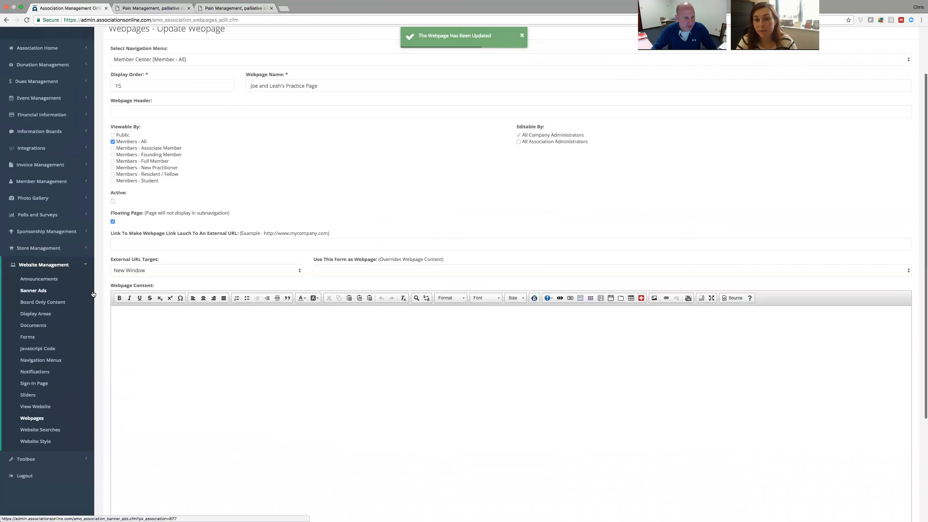
click(43, 266)
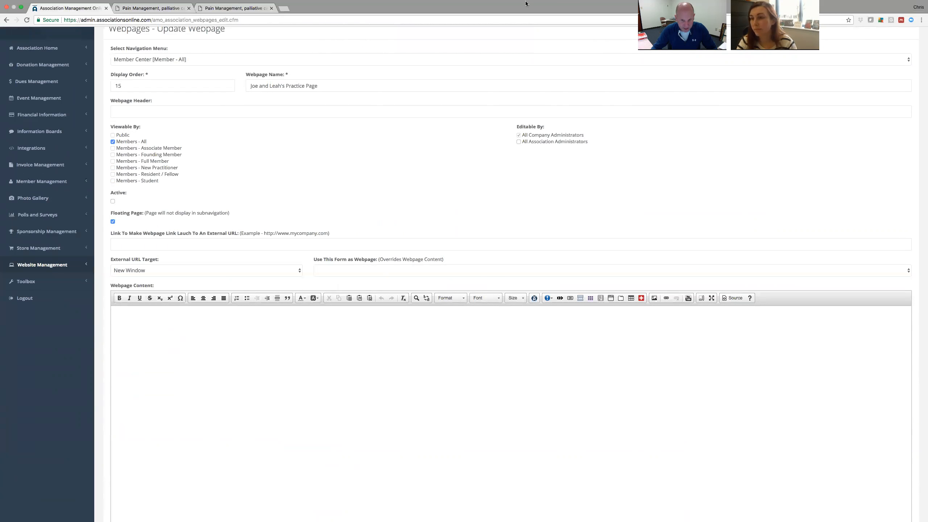
mouse_move(534, 3)
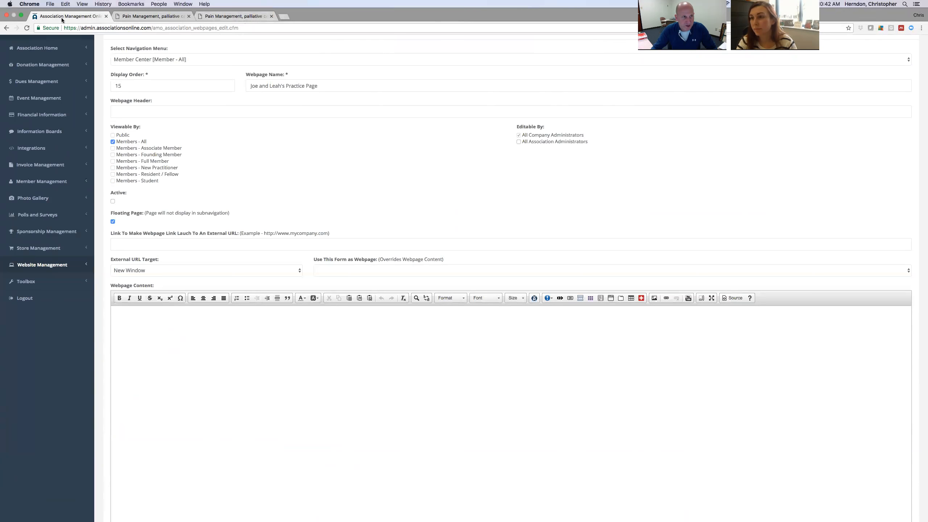
Reopen Chrome and load the bookmarked Simple Association Management System admin site.
click(7, 15)
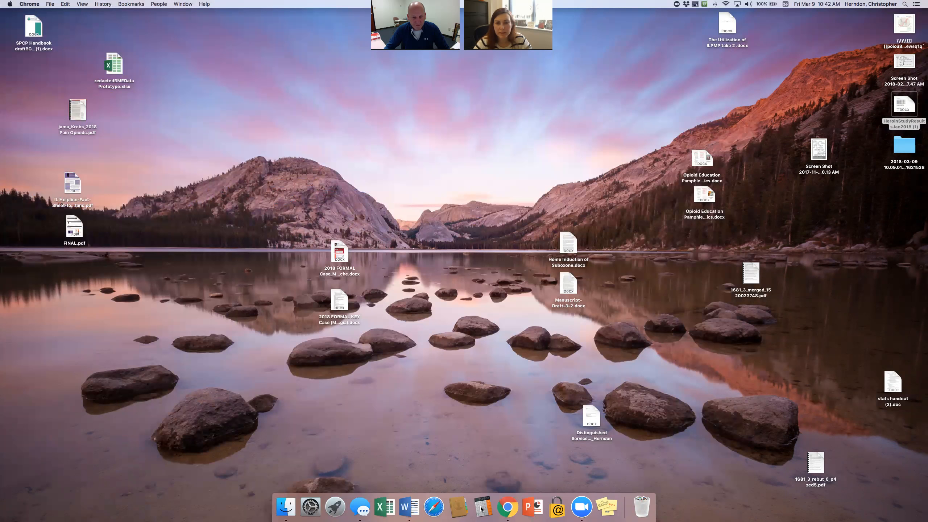
click(508, 499)
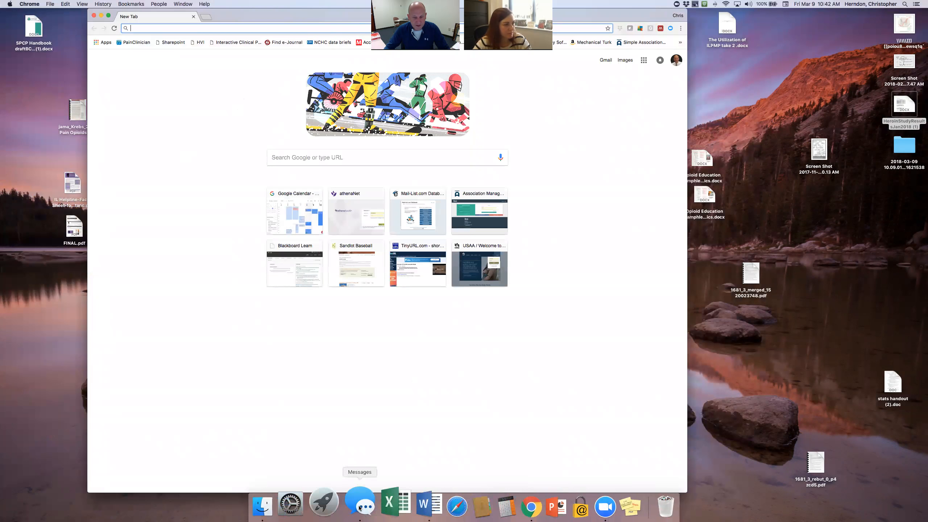
drag(635, 14, 652, 71)
click(698, 87)
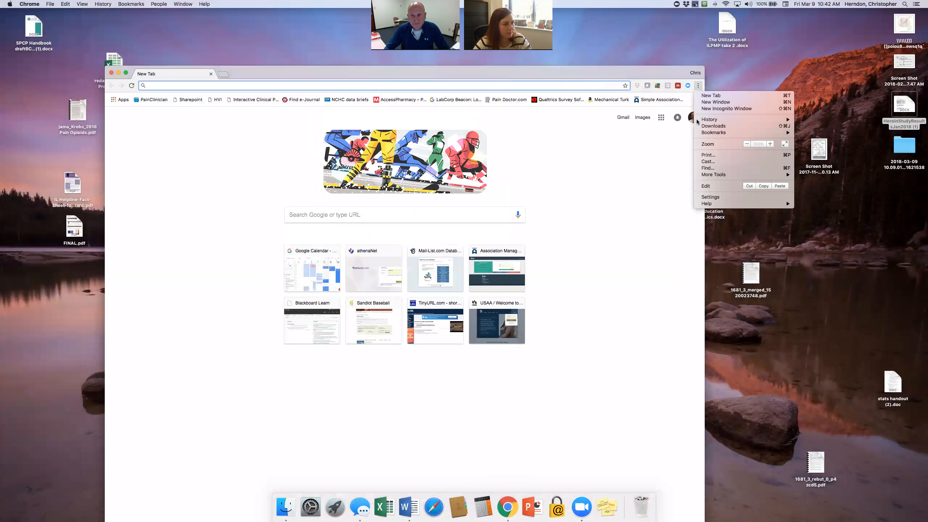
mouse_move(712, 133)
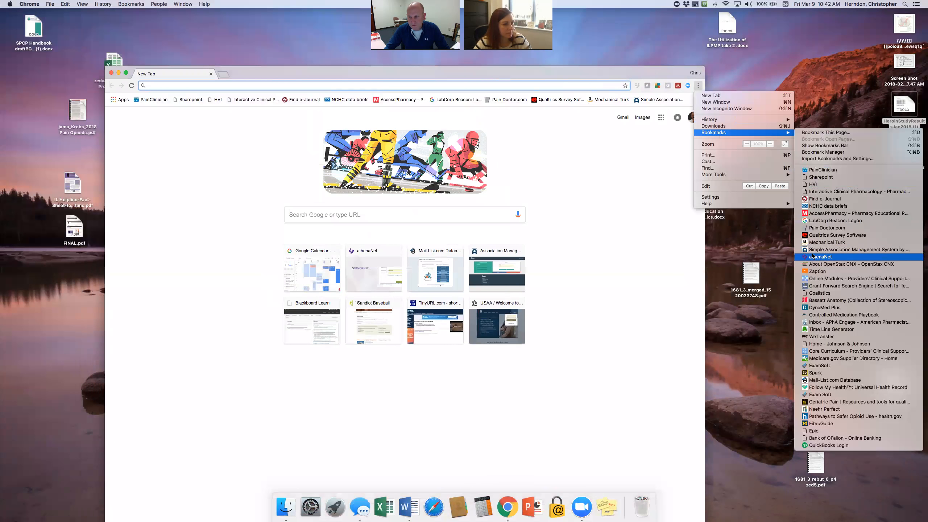
click(841, 249)
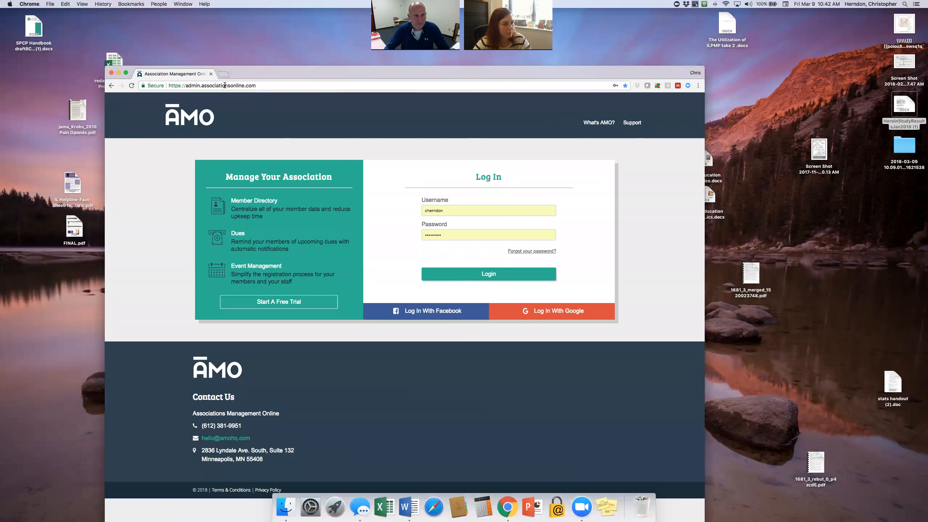
Select the AMO portal address, then open Gmail in a new tab.
click(225, 85)
key(super+c)
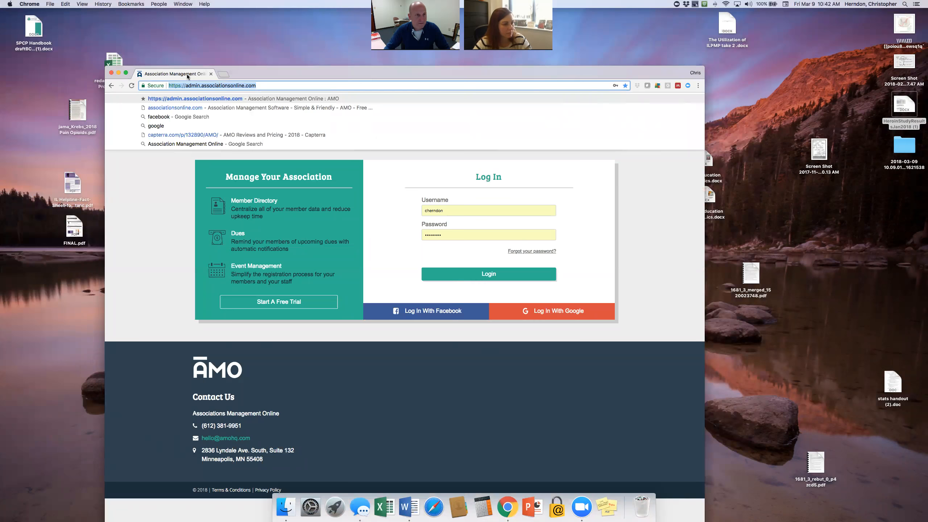
click(224, 75)
click(623, 117)
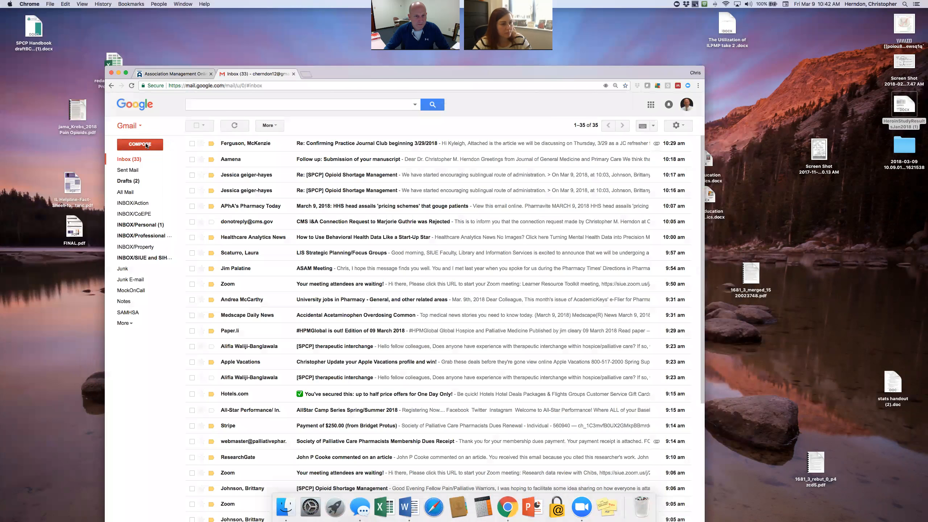
Start a new email addressed to two suggested contacts.
click(146, 145)
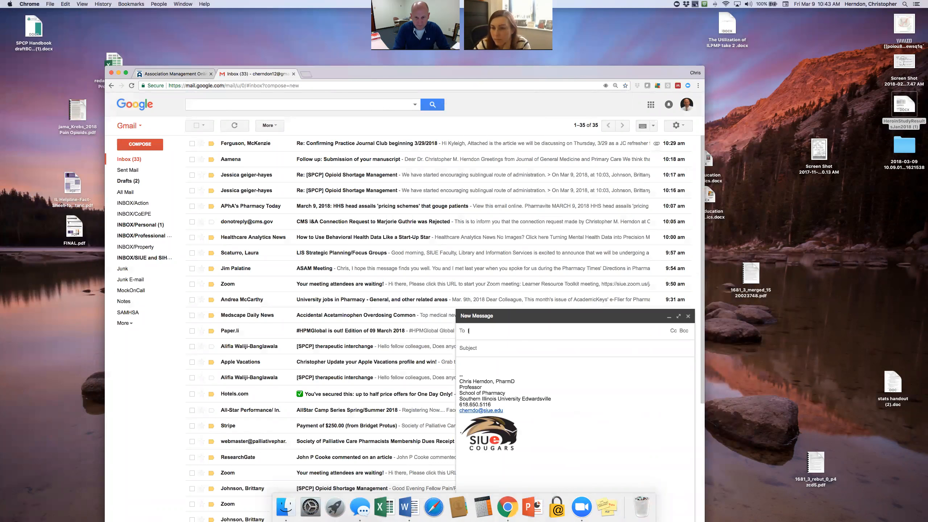
text(leah)
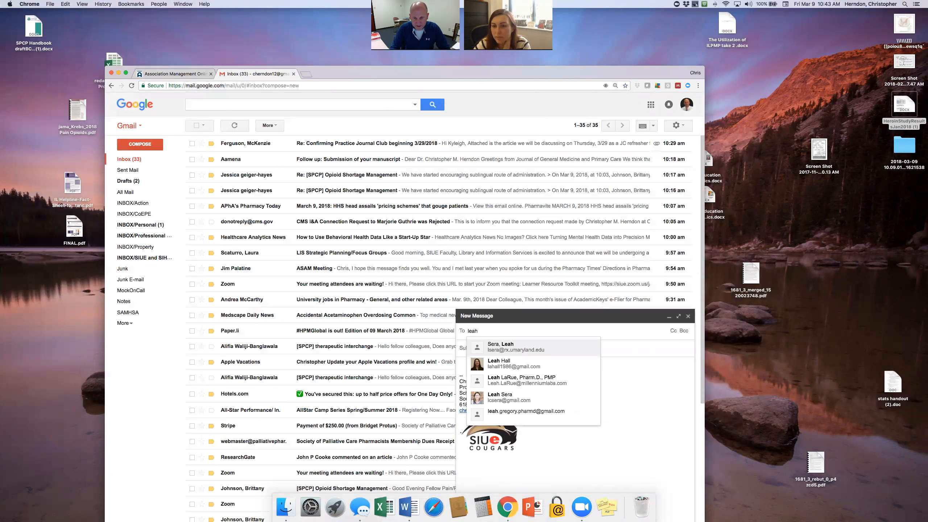
key(Return)
text(camm)
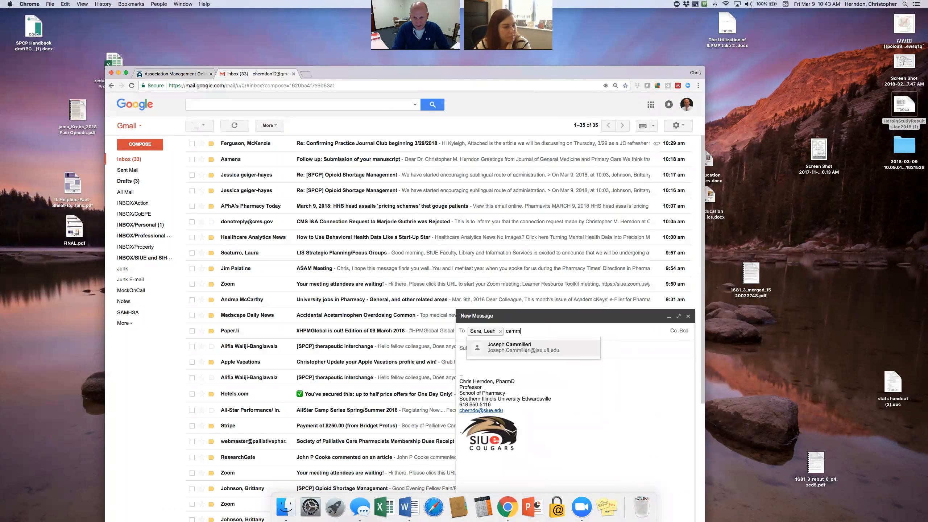
key(Return)
Add subject 'link to AMO management portal', paste the AMO address in the body, and send.
click(507, 355)
text(link to AMO)
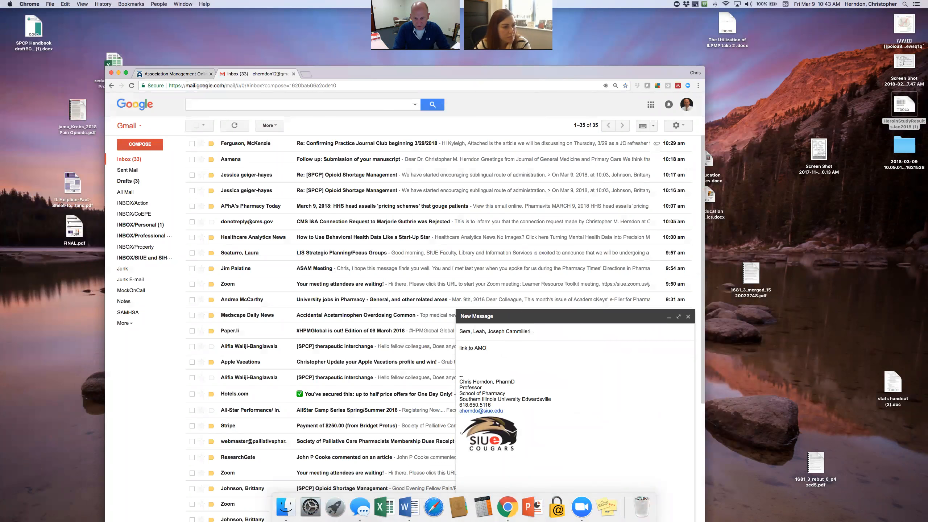
text( management portal)
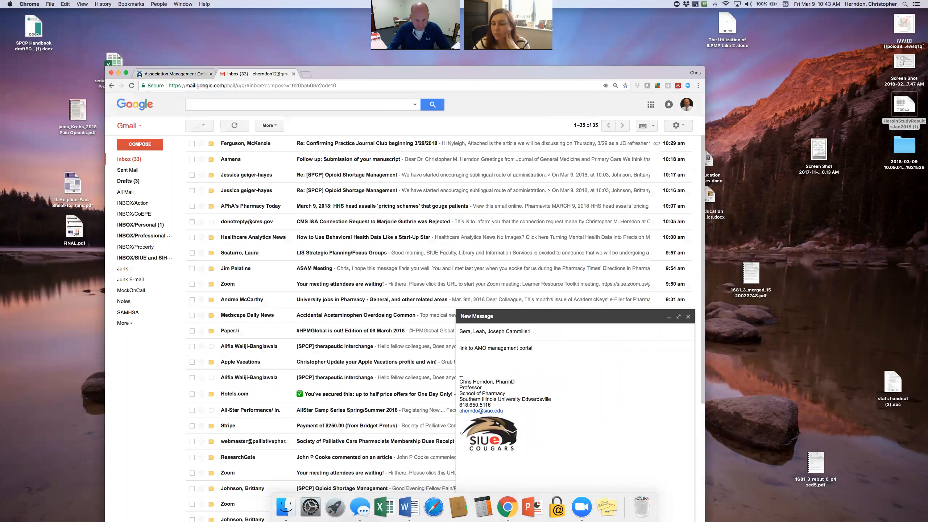
key(Tab)
key(super+v)
drag(624, 73, 629, 16)
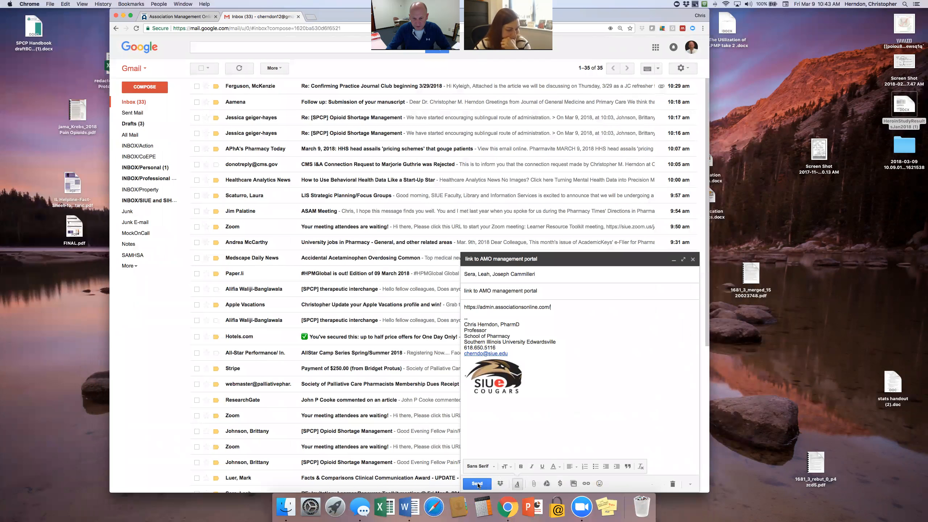
click(477, 482)
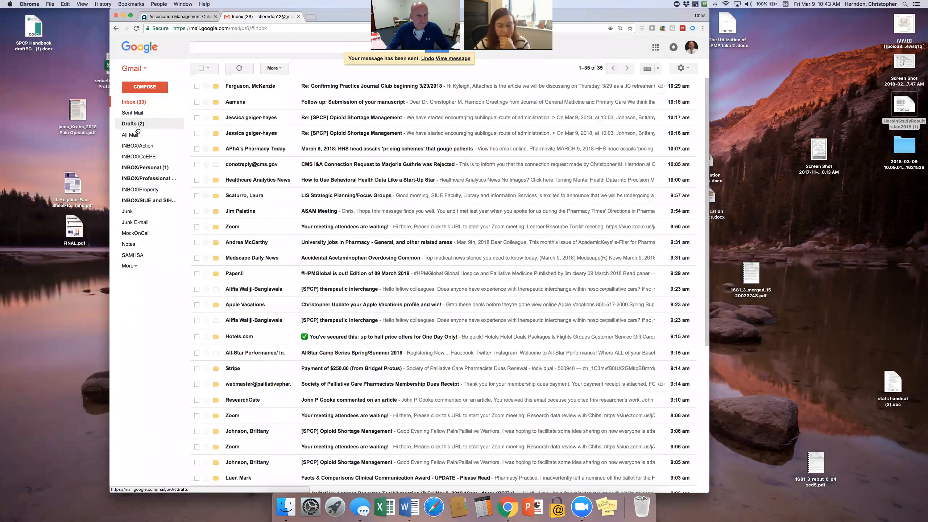
Move the Journal Club email to the INBOX/Action folder.
click(249, 87)
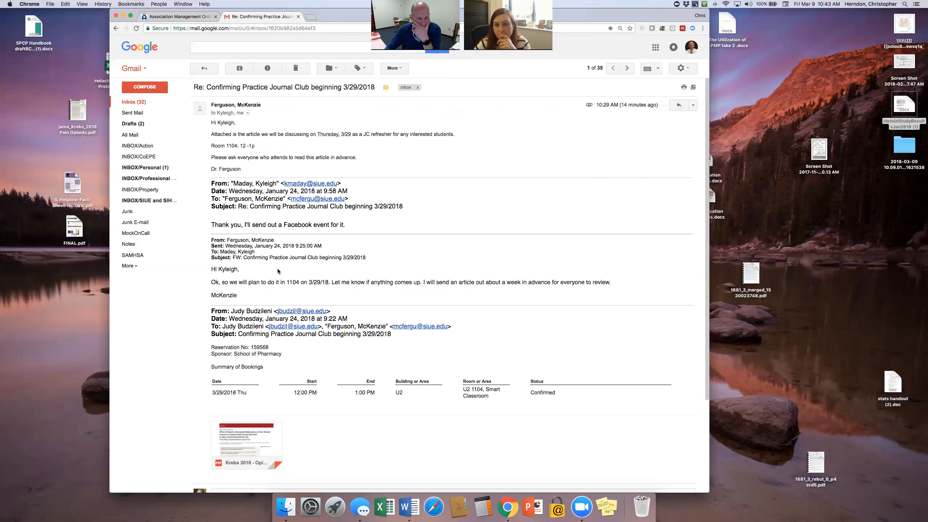
mouse_move(244, 434)
click(339, 69)
click(358, 137)
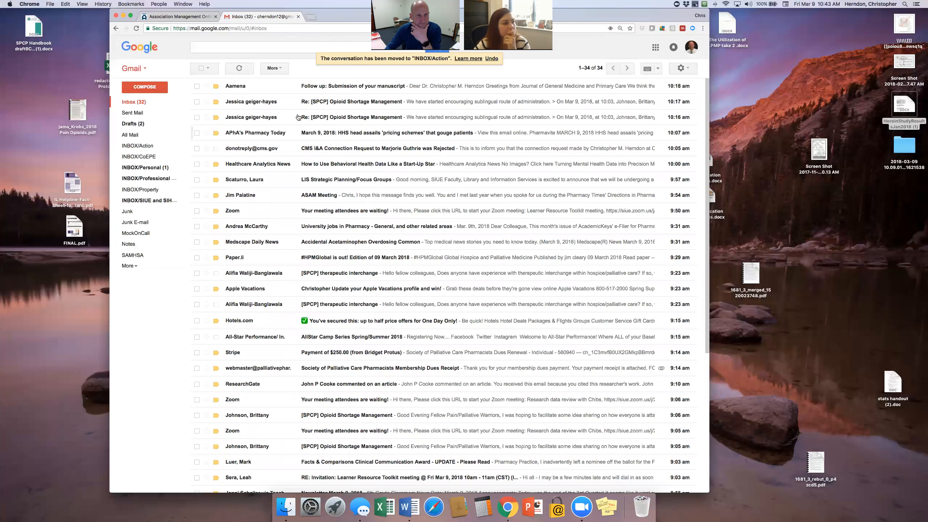
Delete the manuscript follow-up email and both Opioid Shortage Management emails.
click(247, 87)
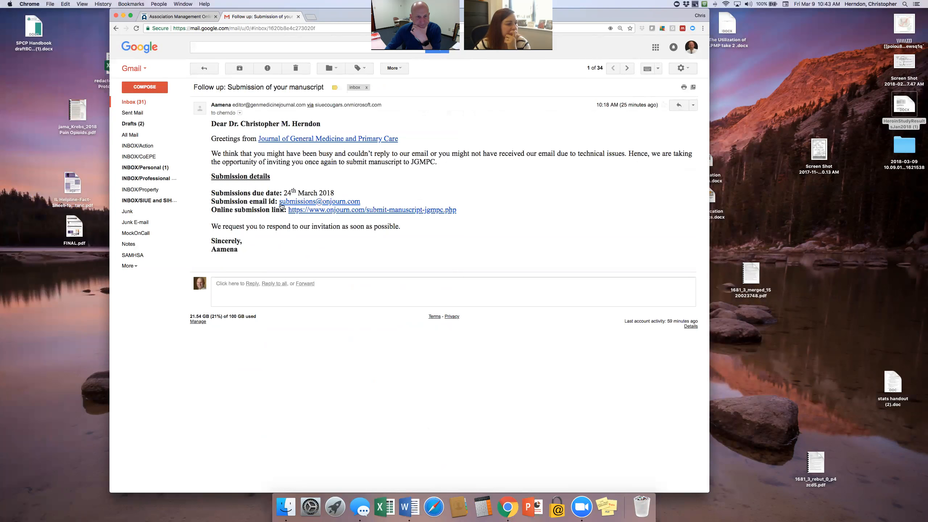
click(295, 69)
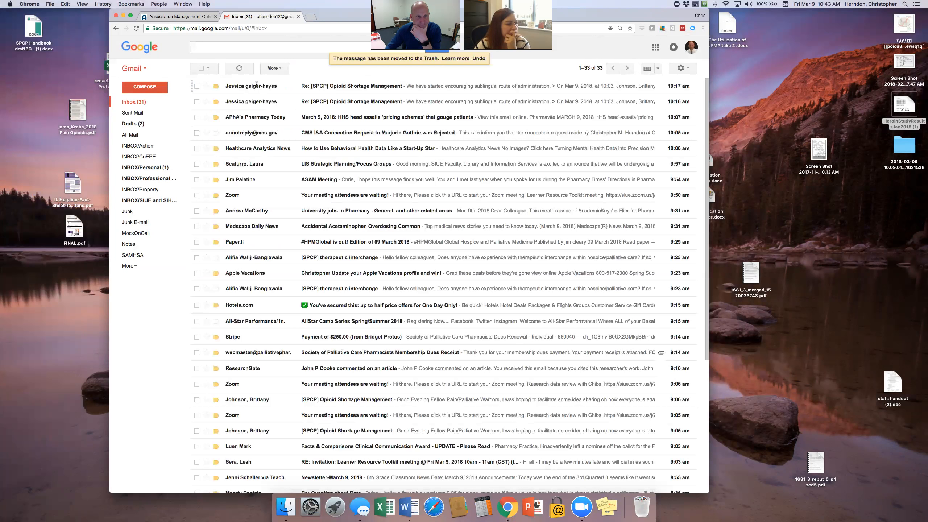
click(257, 86)
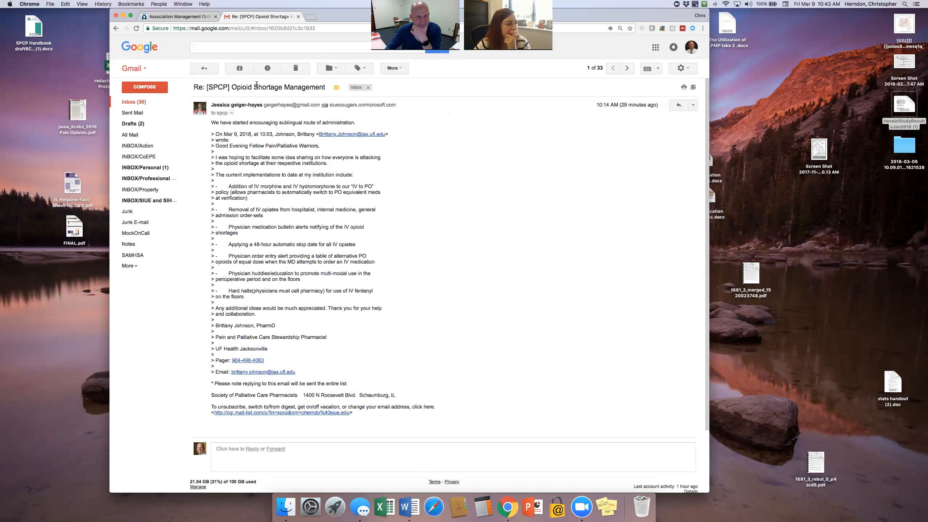
click(295, 68)
click(254, 96)
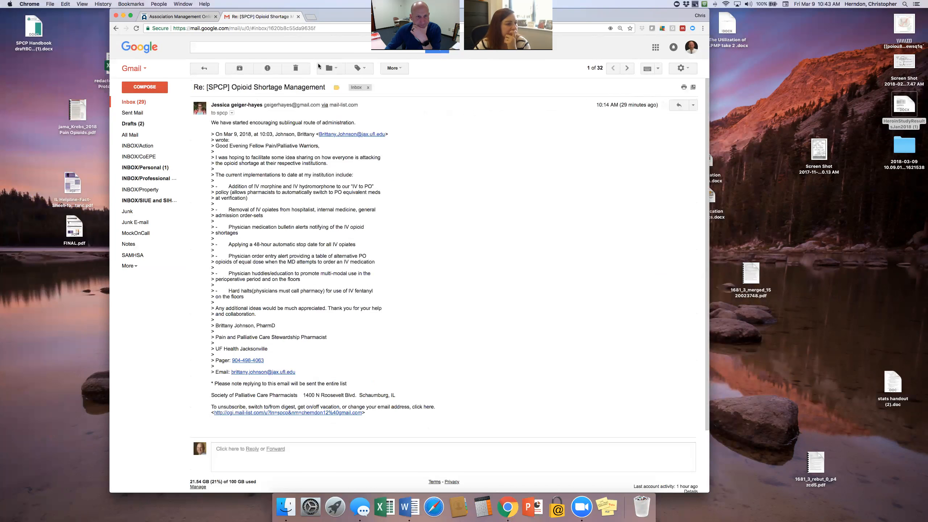
click(295, 68)
Delete the APhA Pharmacy Today, CMS I&A, Healthcare Analytics News and LIS Strategic Planning emails.
click(300, 86)
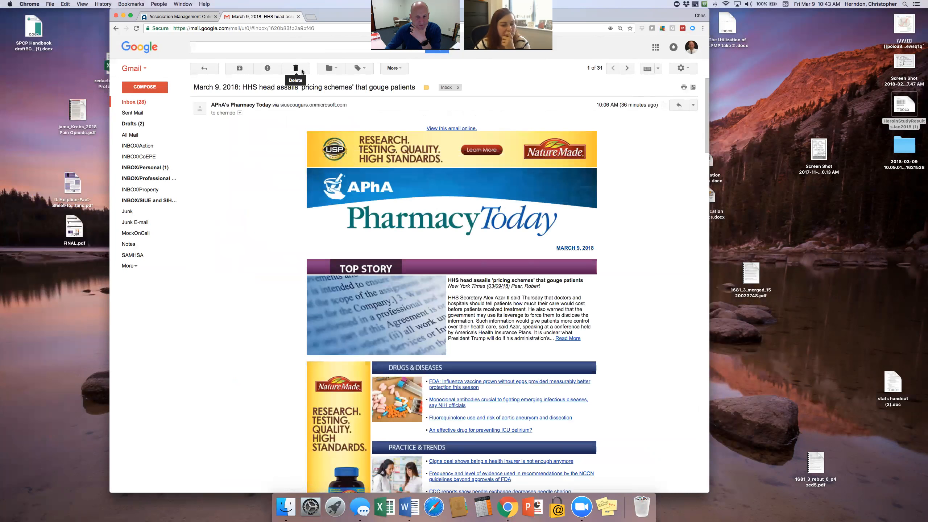
click(302, 72)
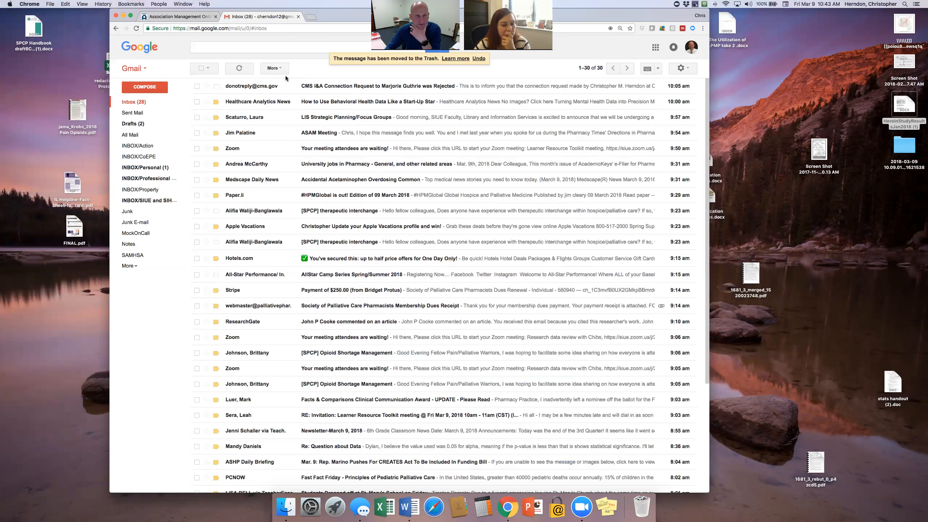
click(250, 85)
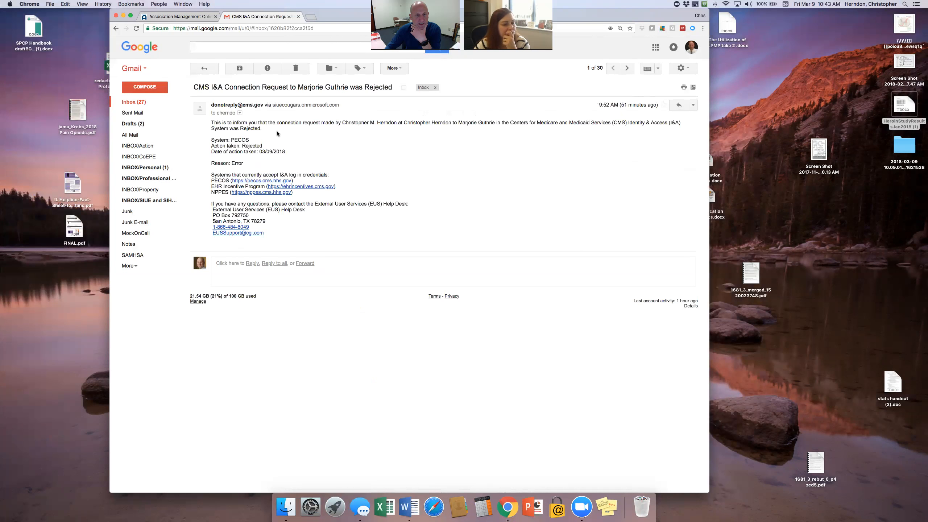
click(305, 73)
click(259, 97)
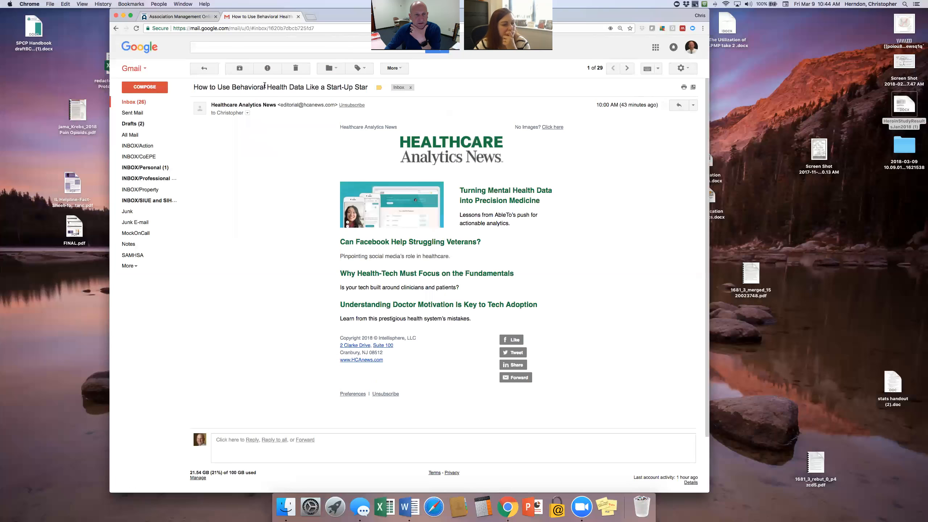
click(296, 69)
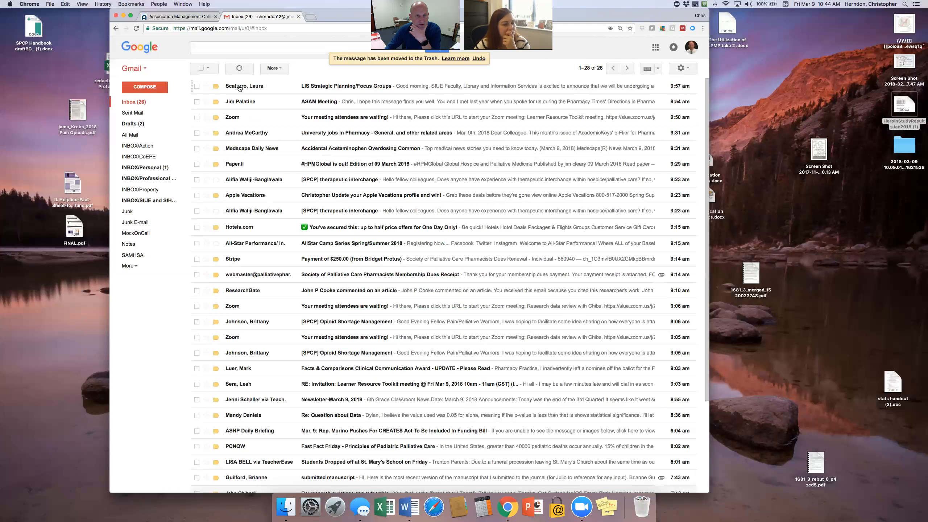
click(240, 87)
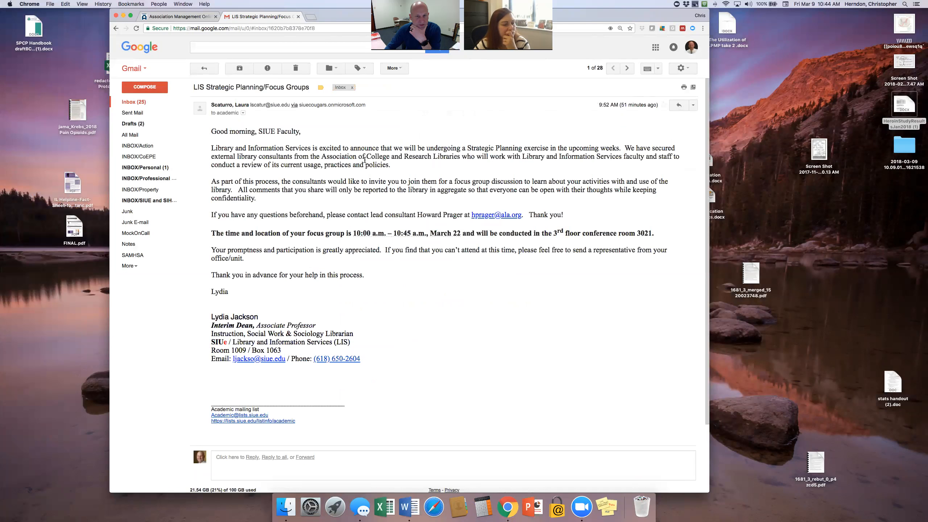
click(293, 70)
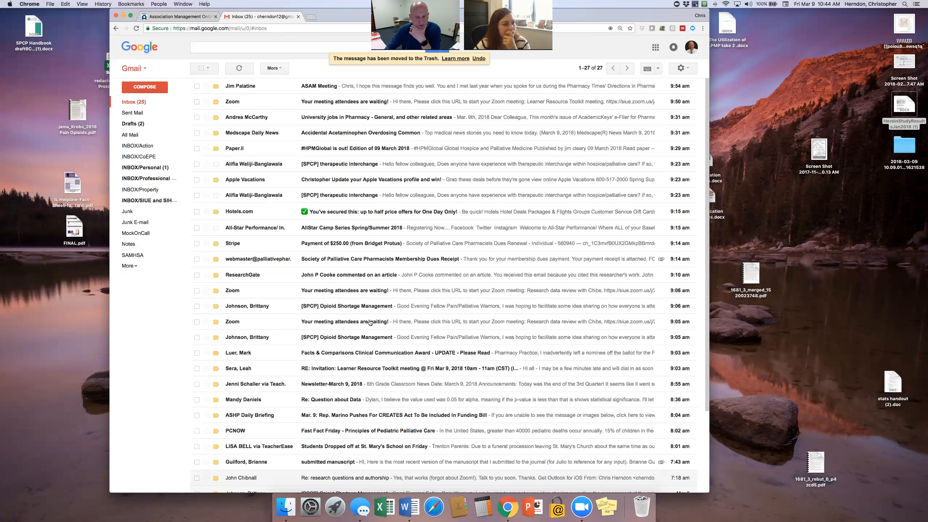